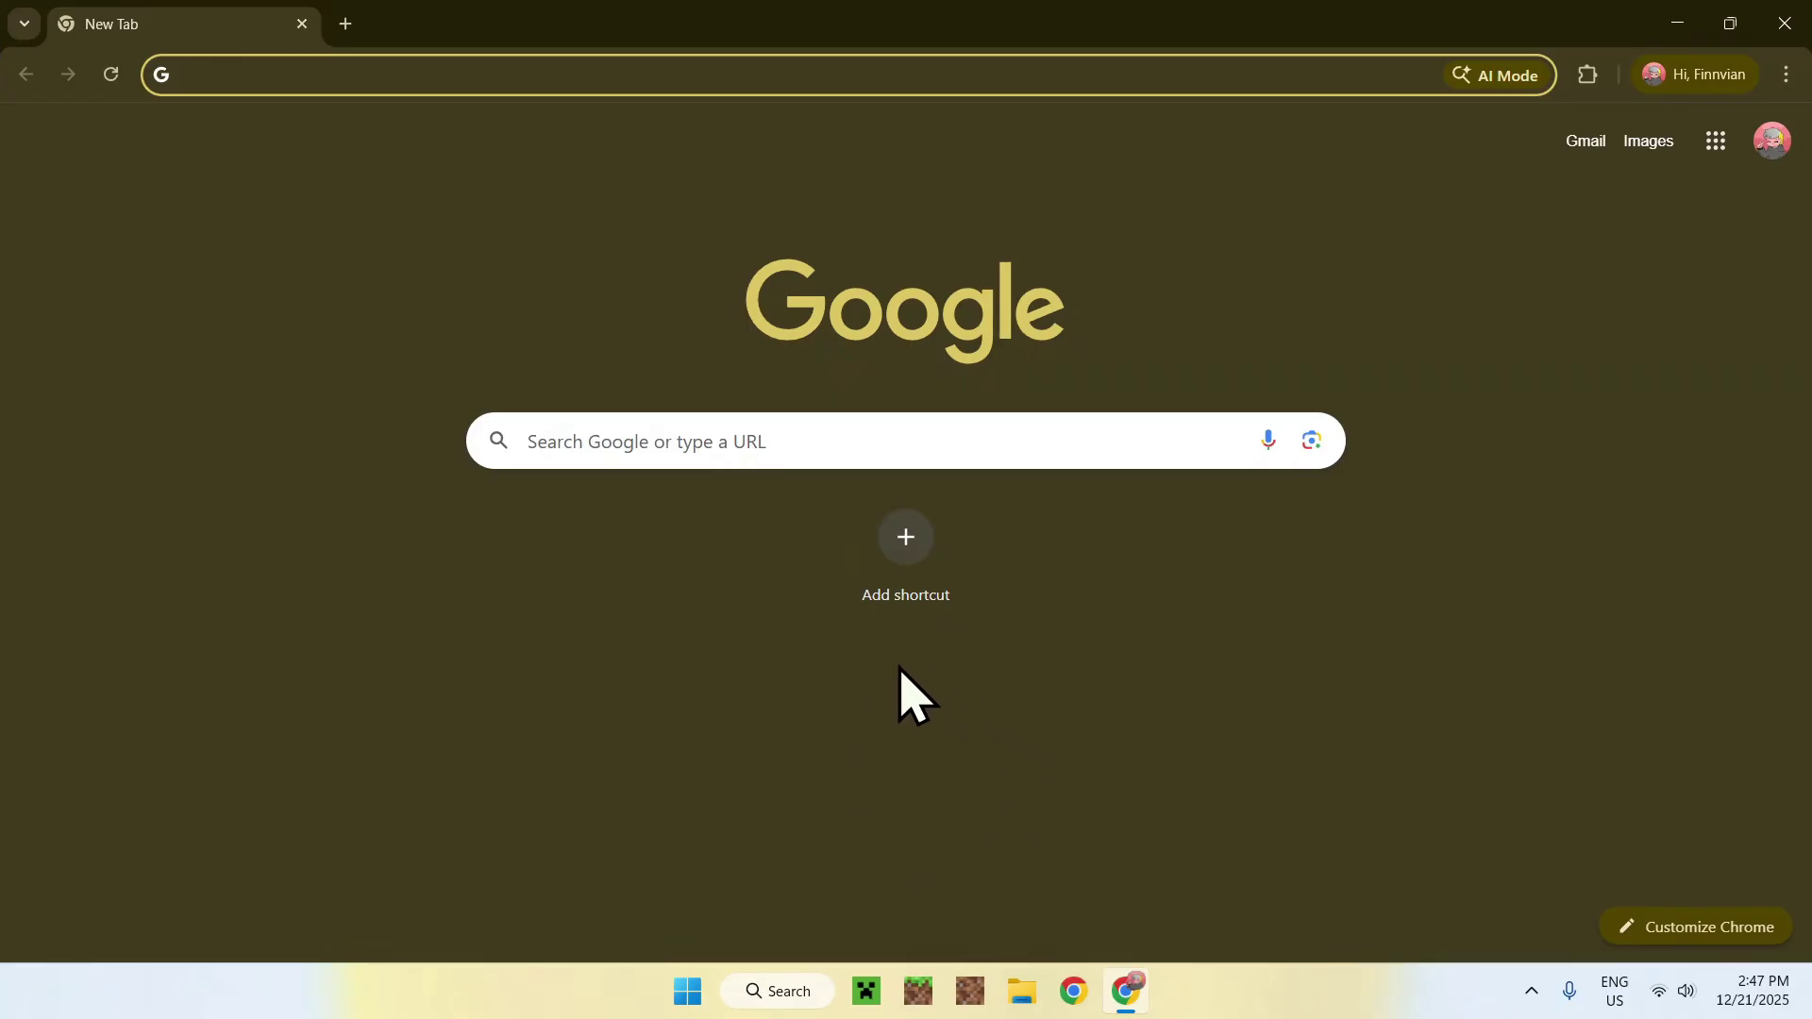
Search Google for 'Modrinth' to reach the modrinth.com home page
{"action": "left_click", "coordinate": [958, 441]}
{"action": "type", "text": "Modrinth"}
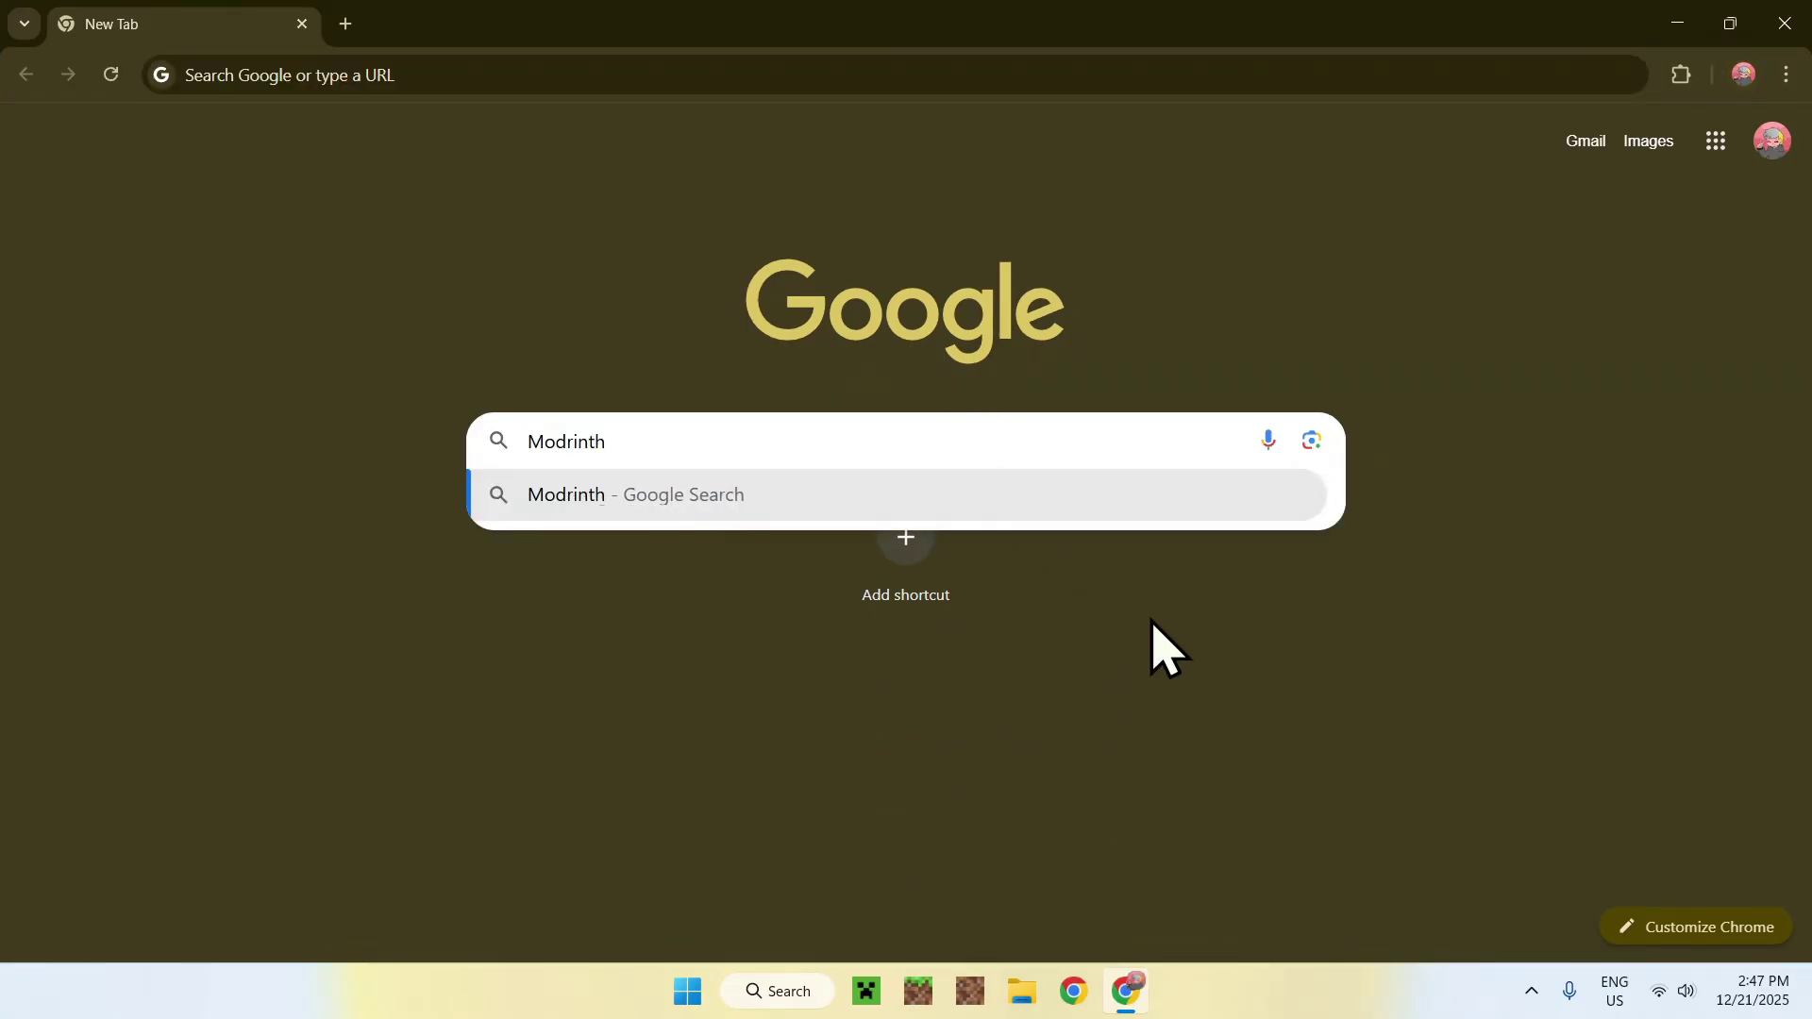
{"action": "key", "text": "Return"}
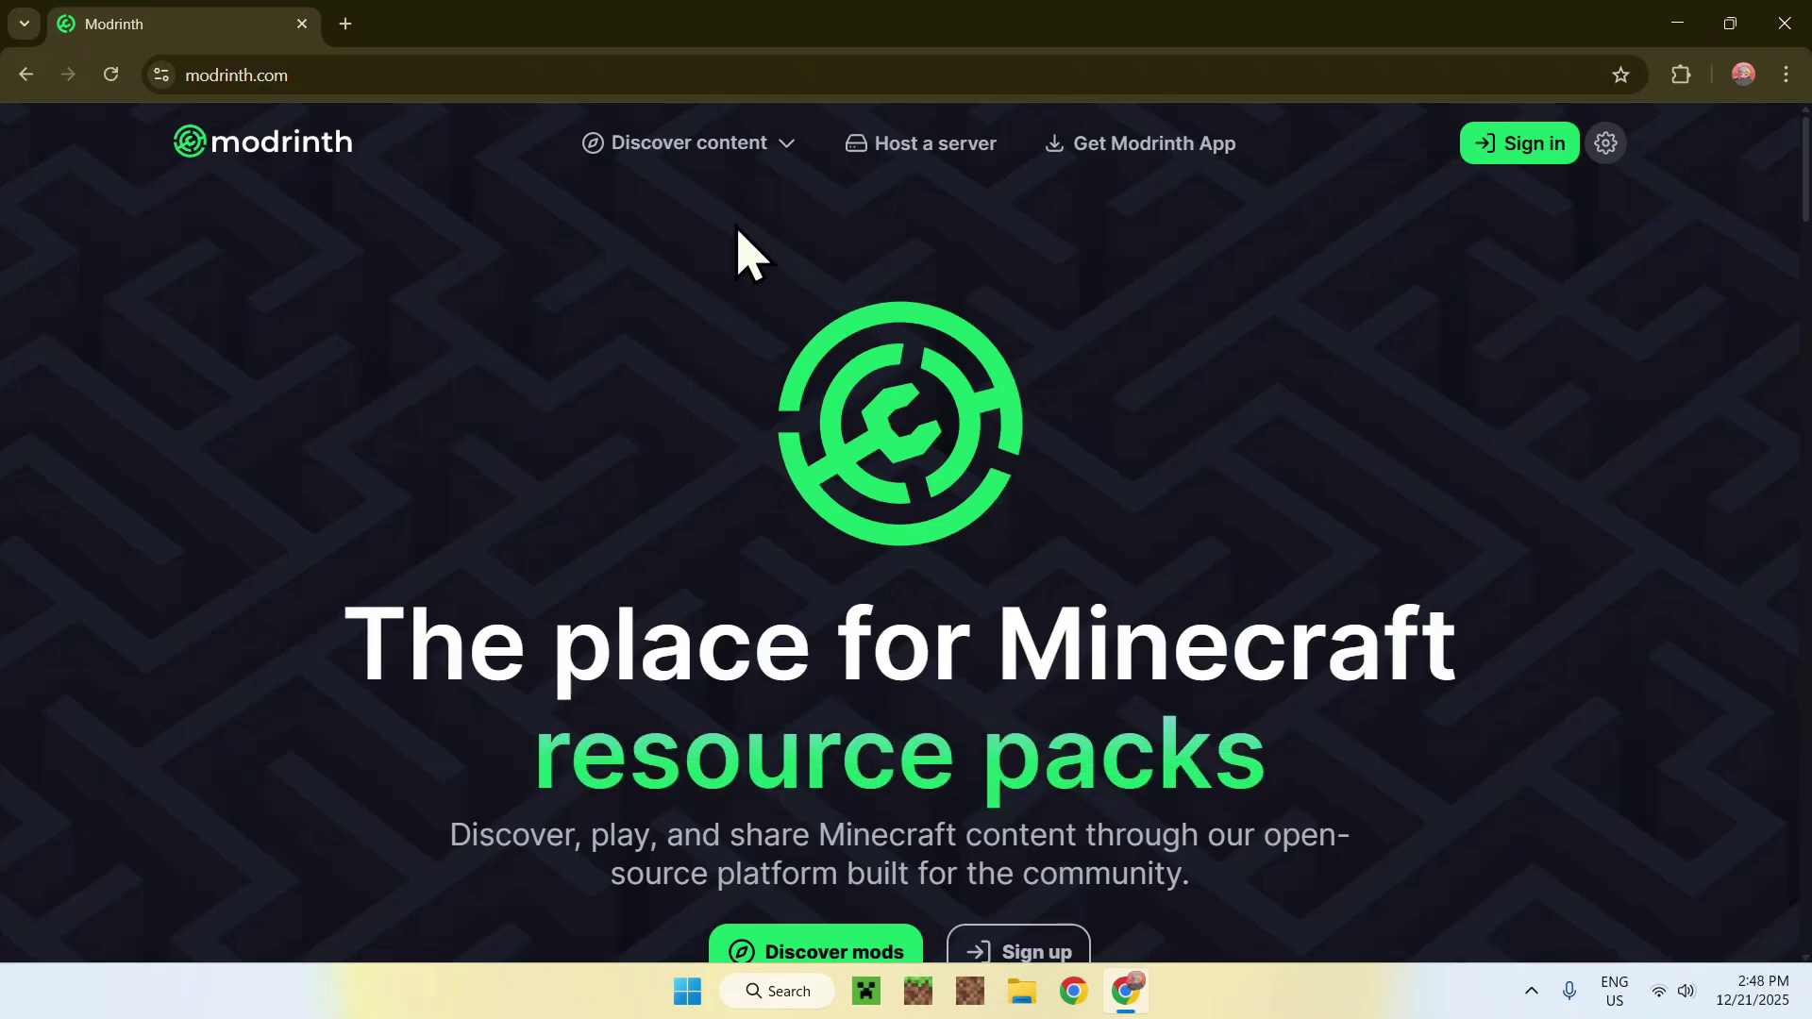
Go to Modrinth's Mods catalogue and search it for 'Fusion'
{"action": "left_click", "coordinate": [706, 153]}
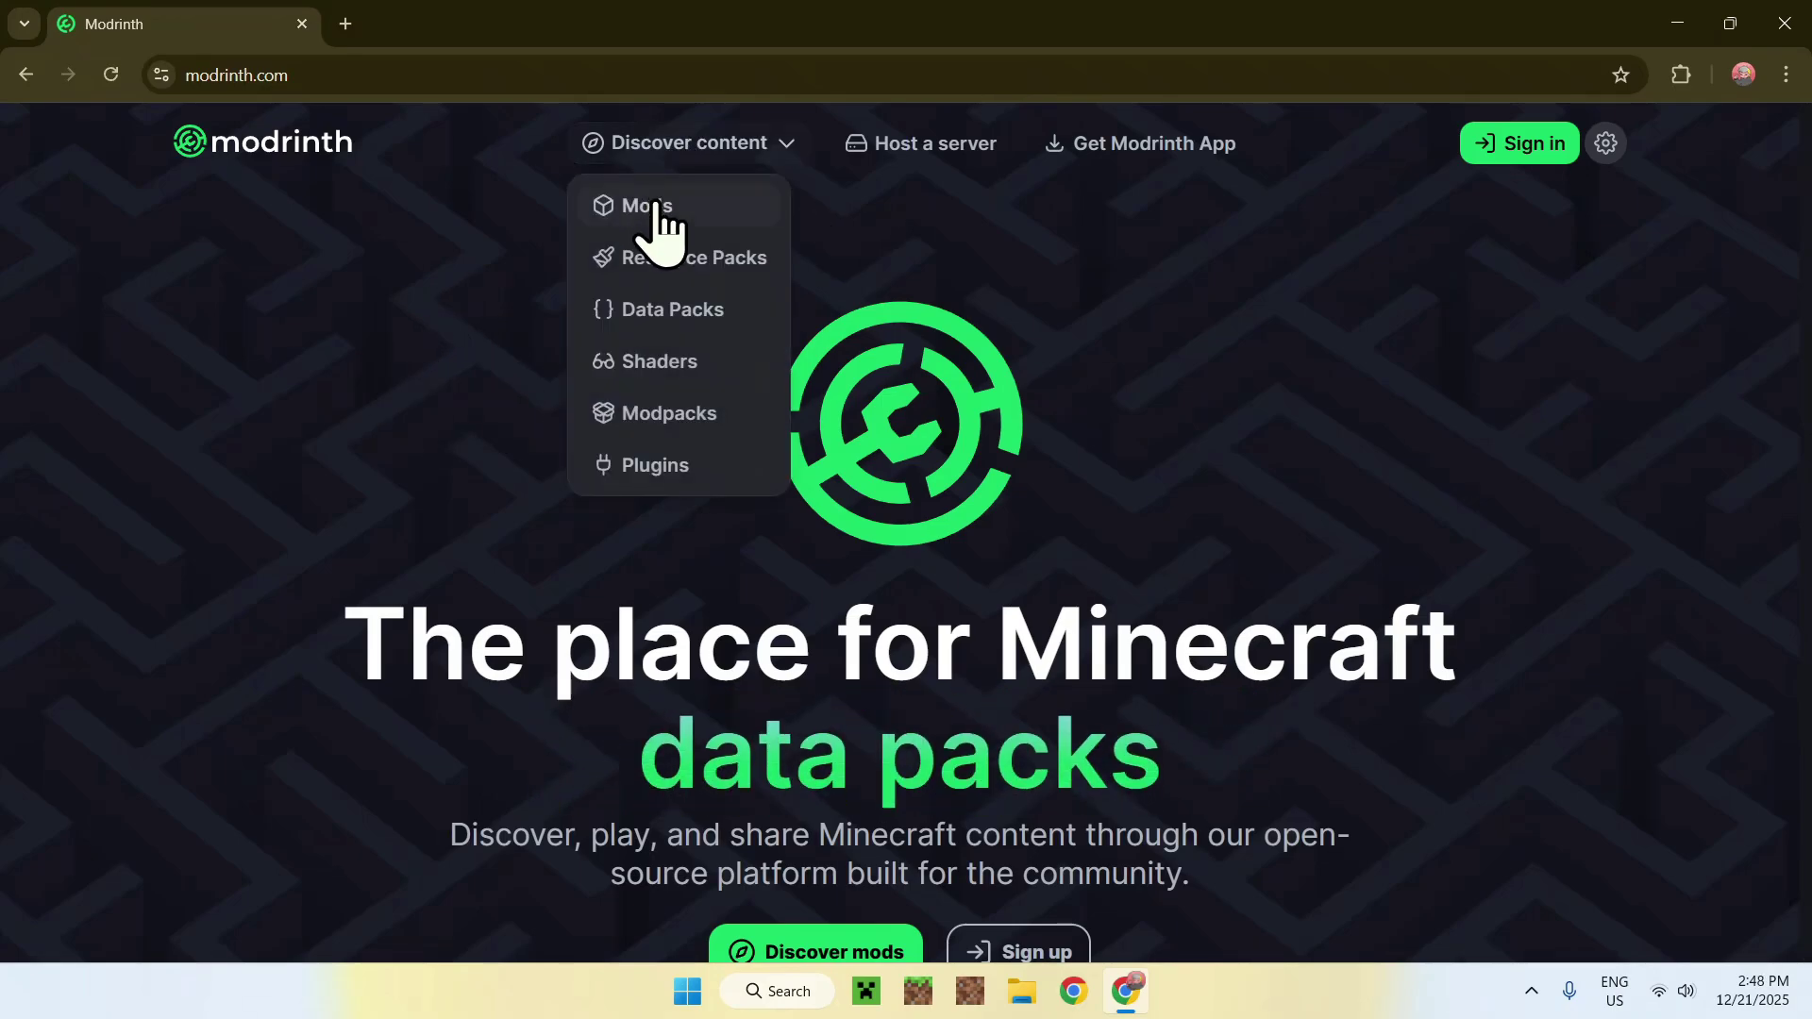
{"action": "left_click", "coordinate": [708, 215]}
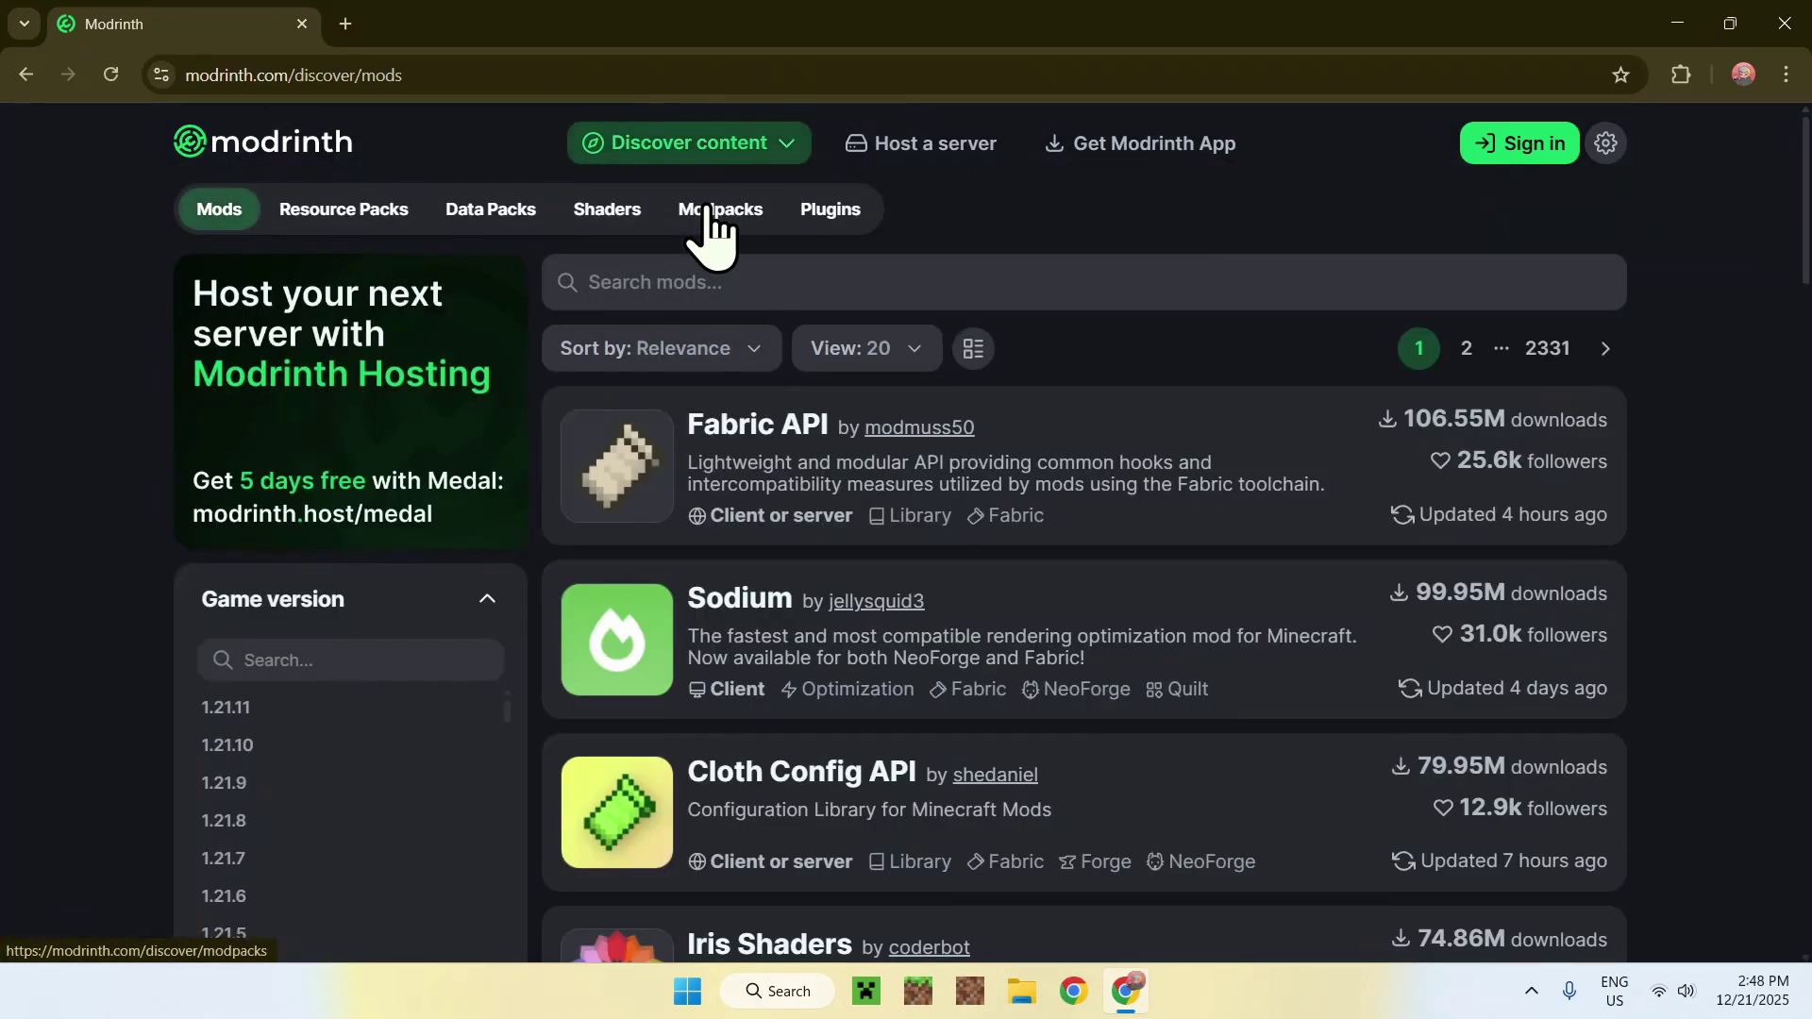
{"action": "left_click", "coordinate": [751, 280]}
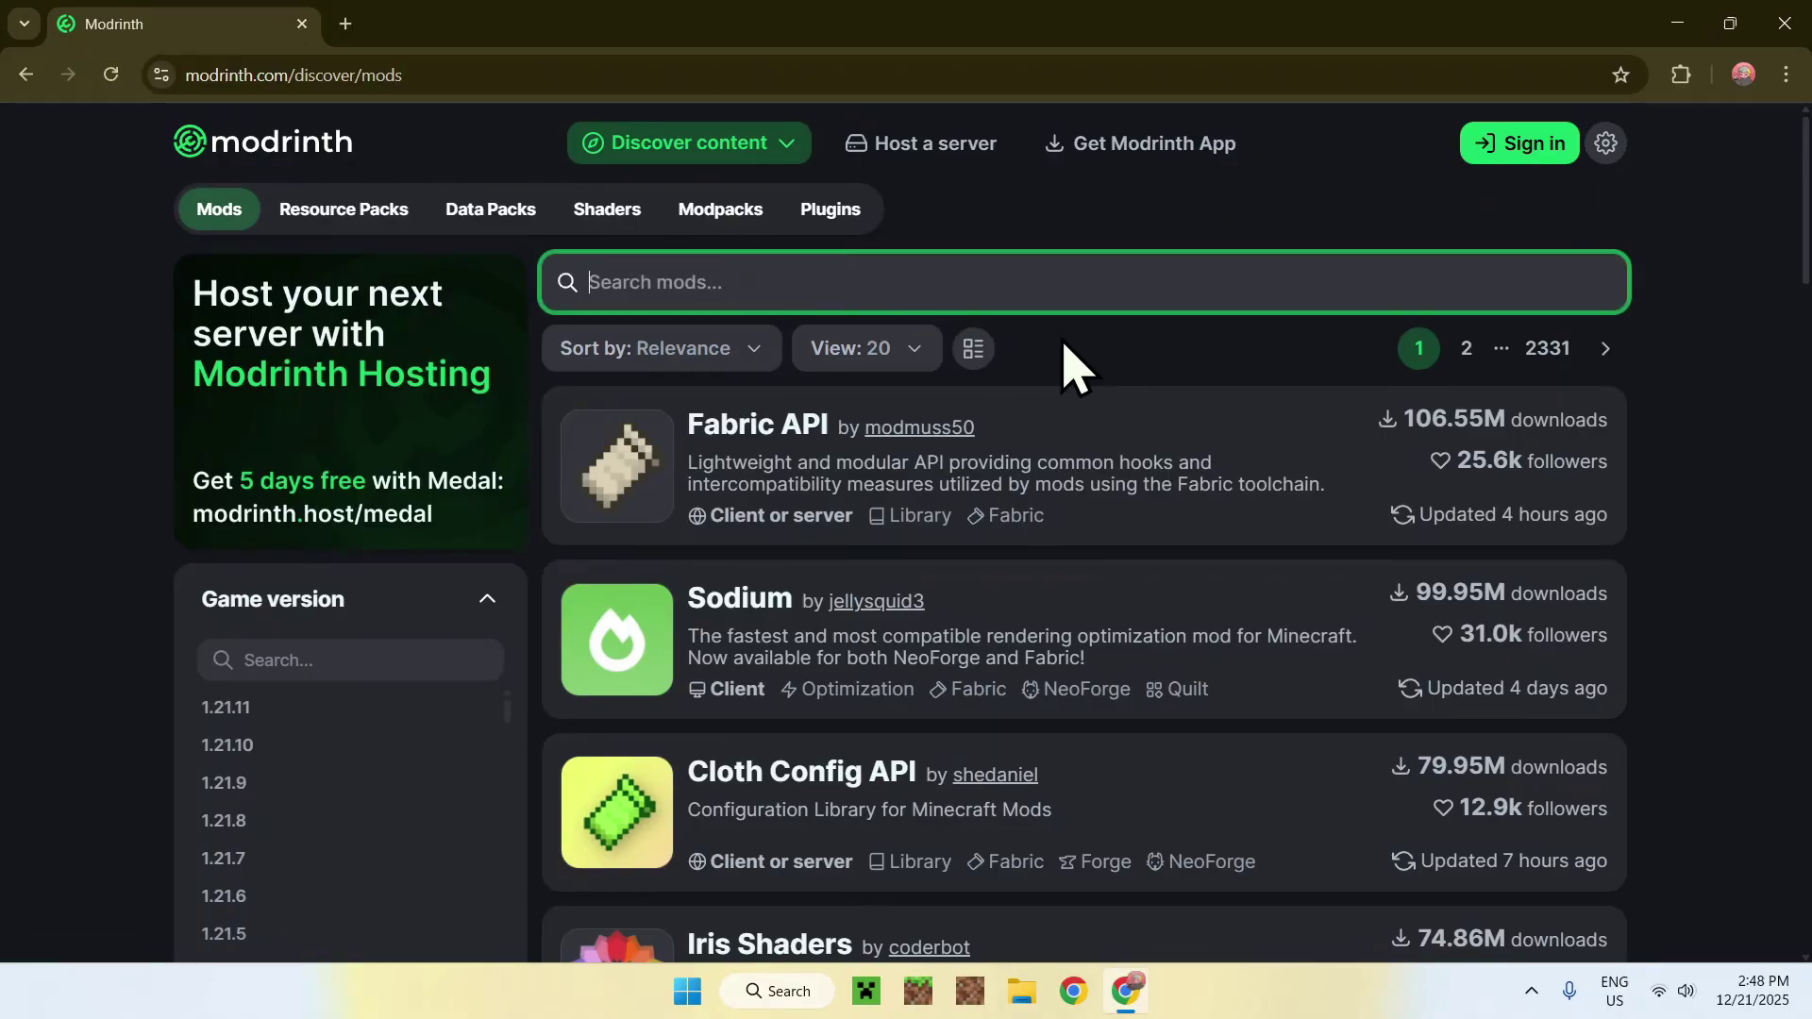
{"action": "type", "text": "Fusion"}
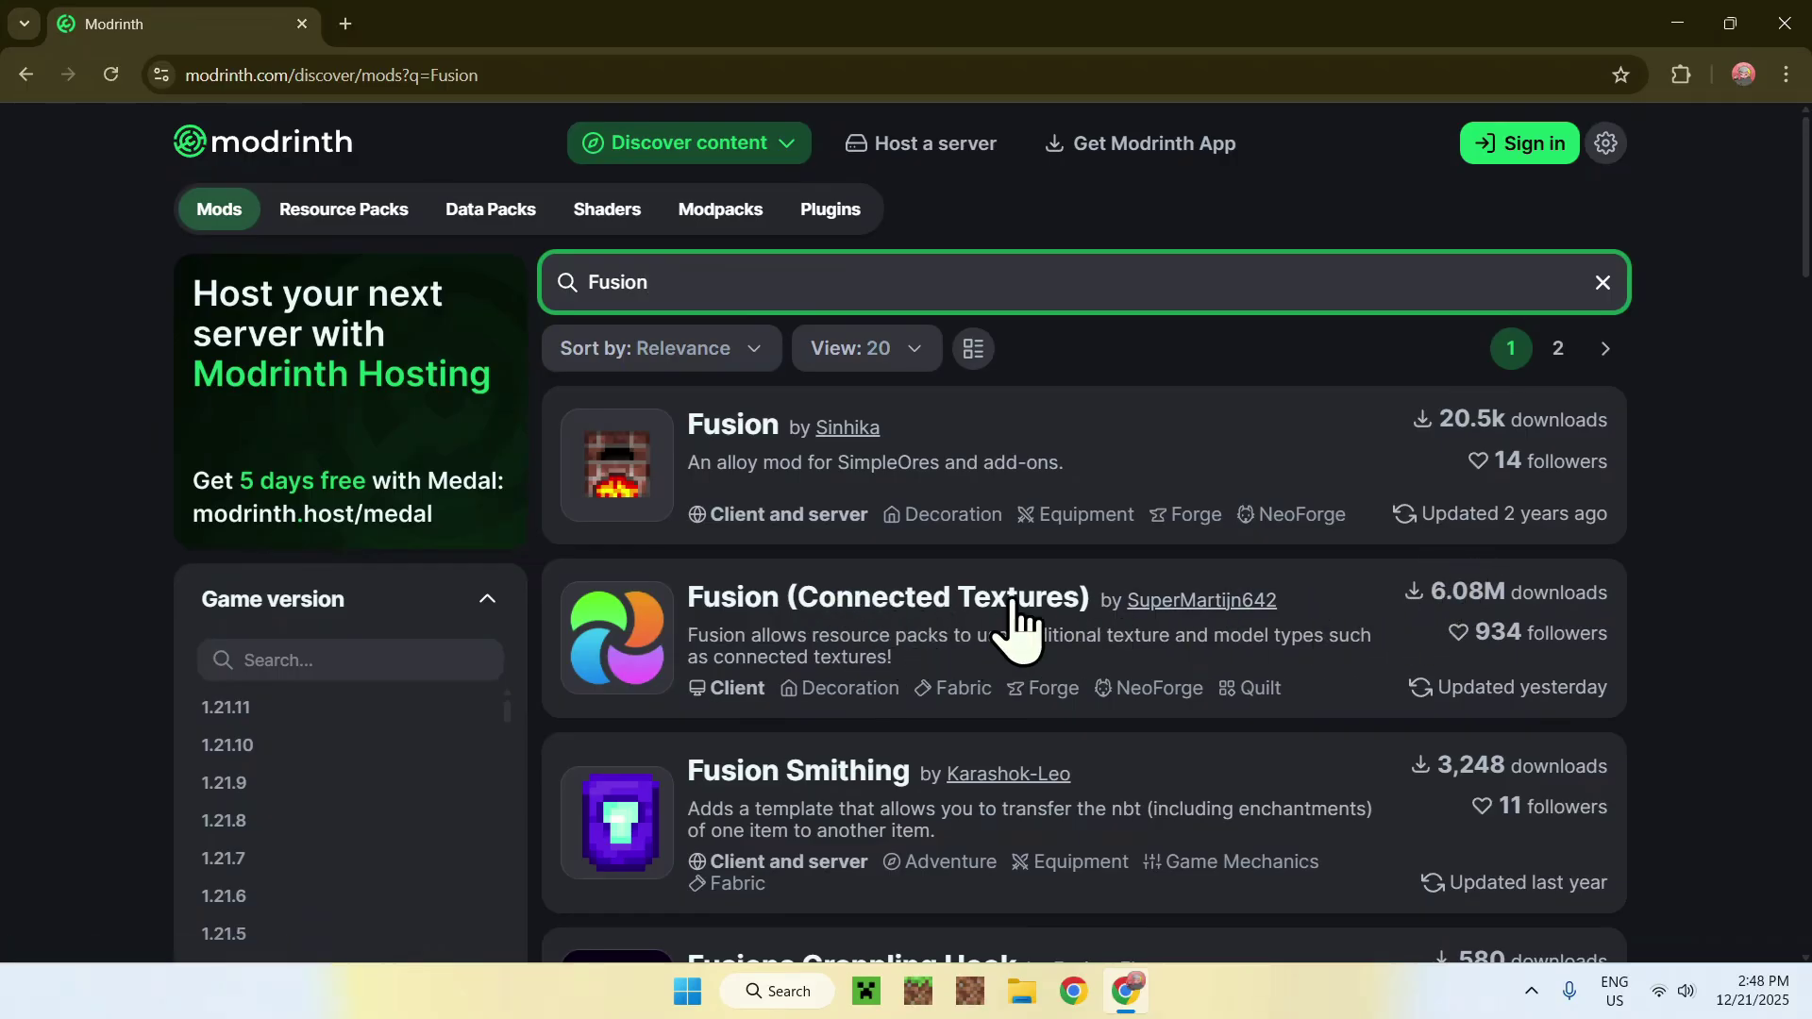
Open the Fusion (Connected Textures) versions list filtered to Minecraft 1.21.11
{"action": "left_click", "coordinate": [790, 612]}
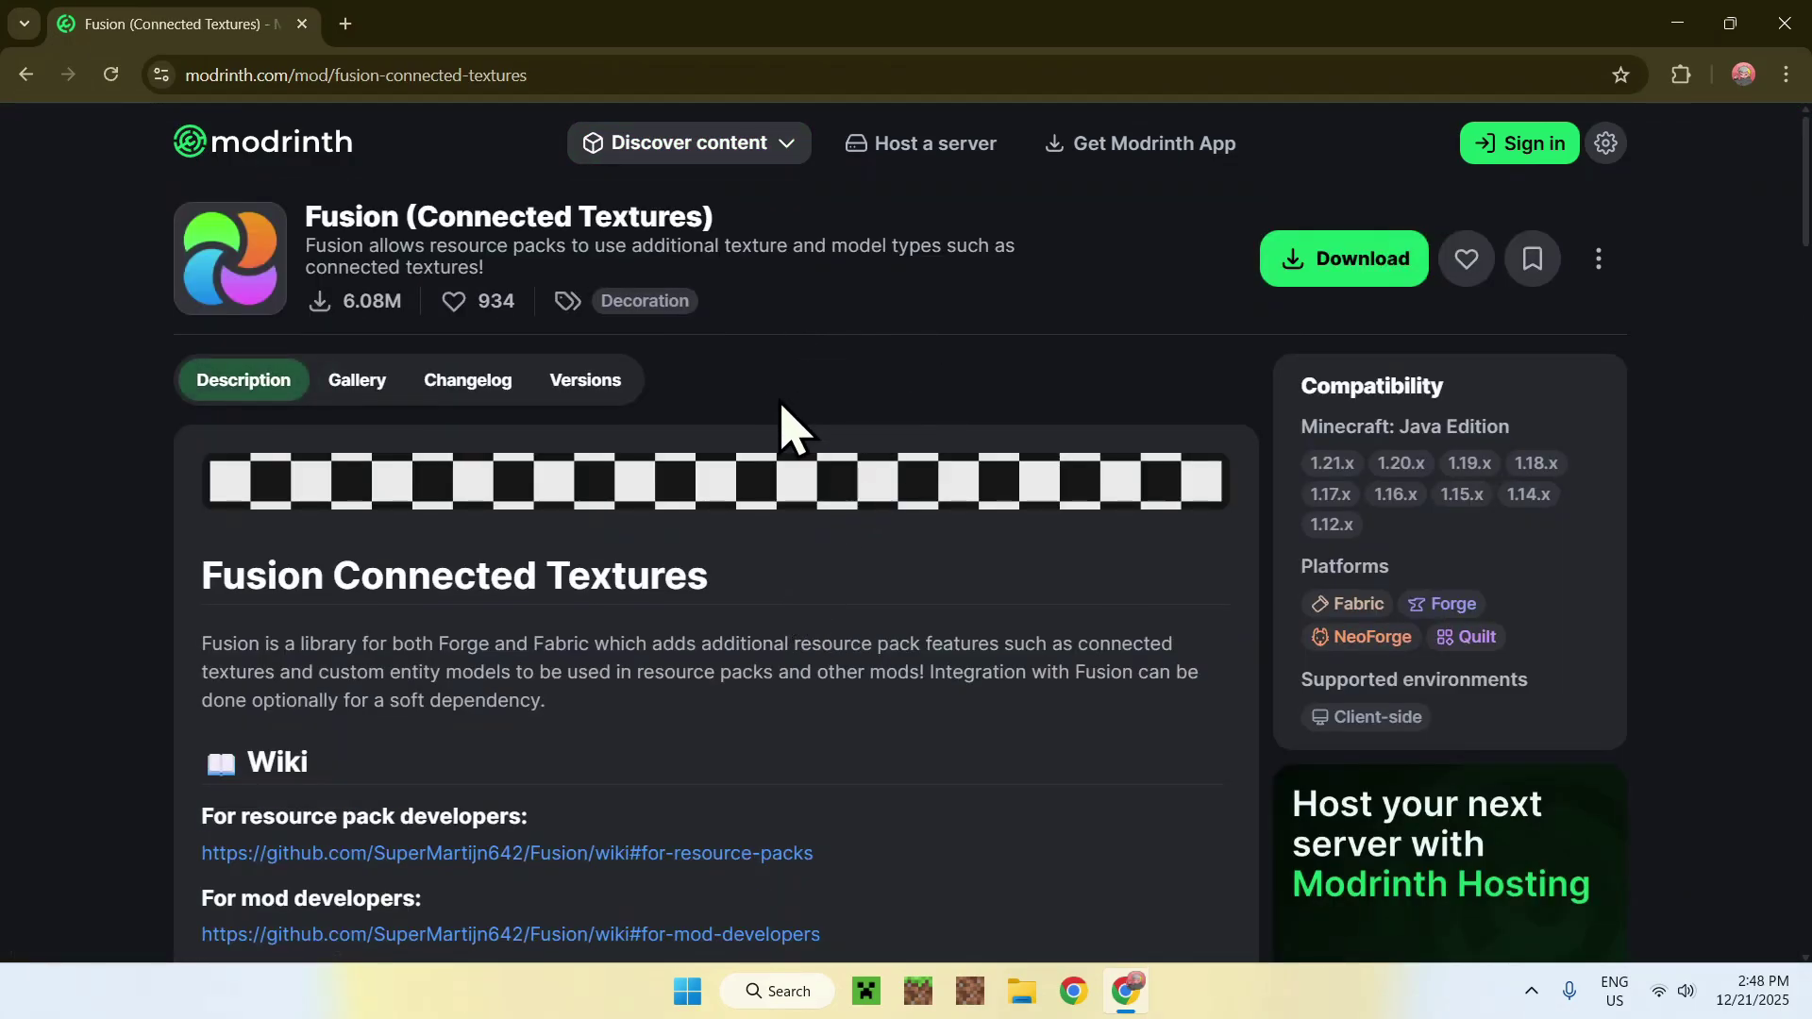
{"action": "left_click", "coordinate": [585, 396]}
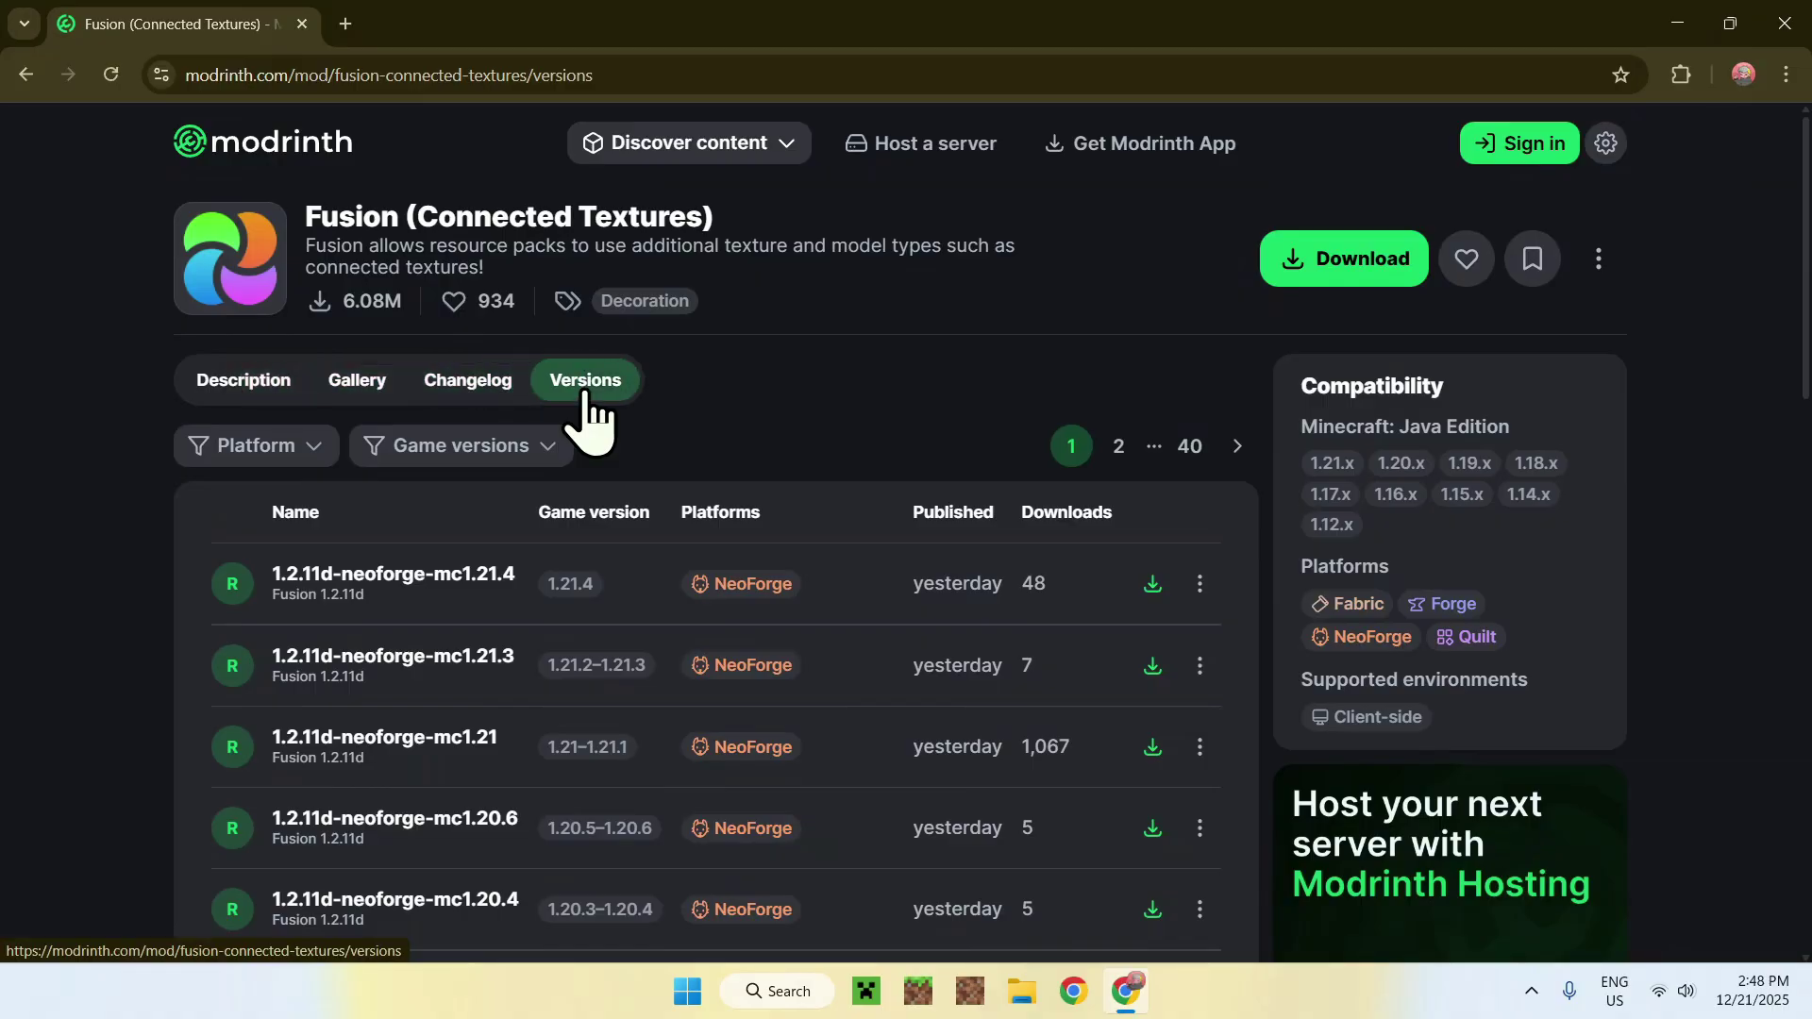
{"action": "left_click", "coordinate": [455, 455]}
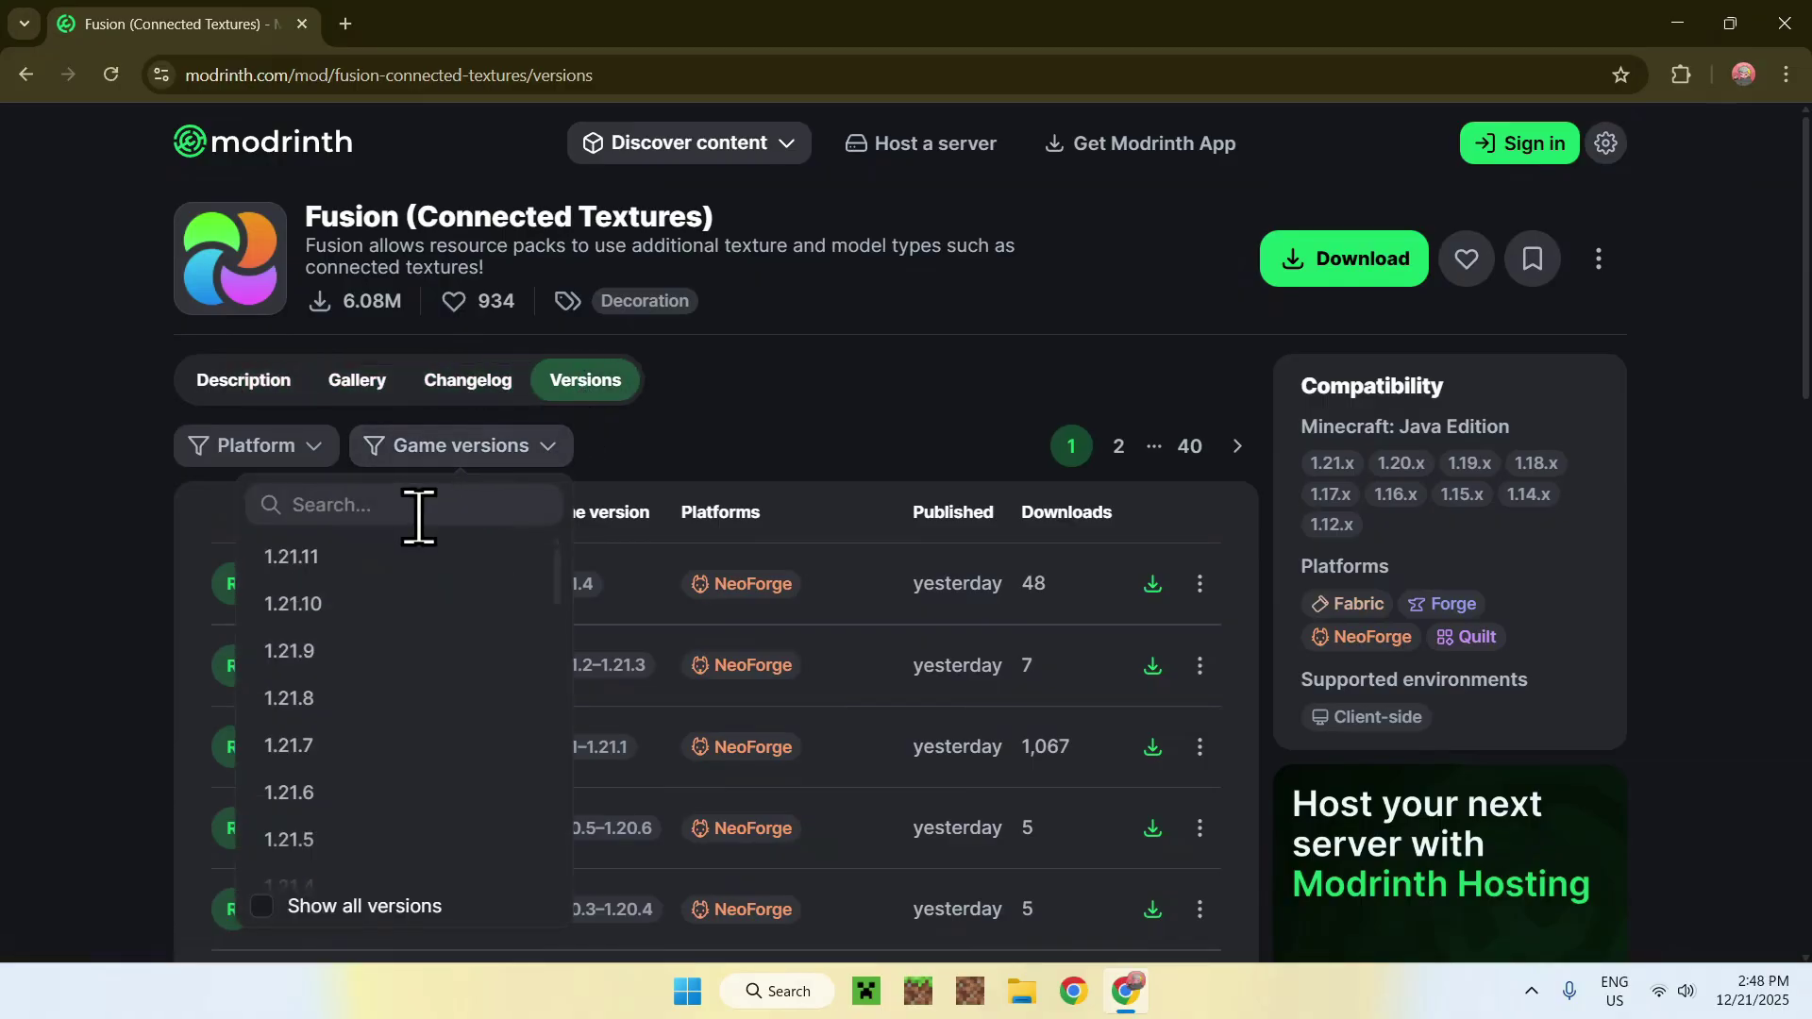
{"action": "left_click", "coordinate": [404, 559]}
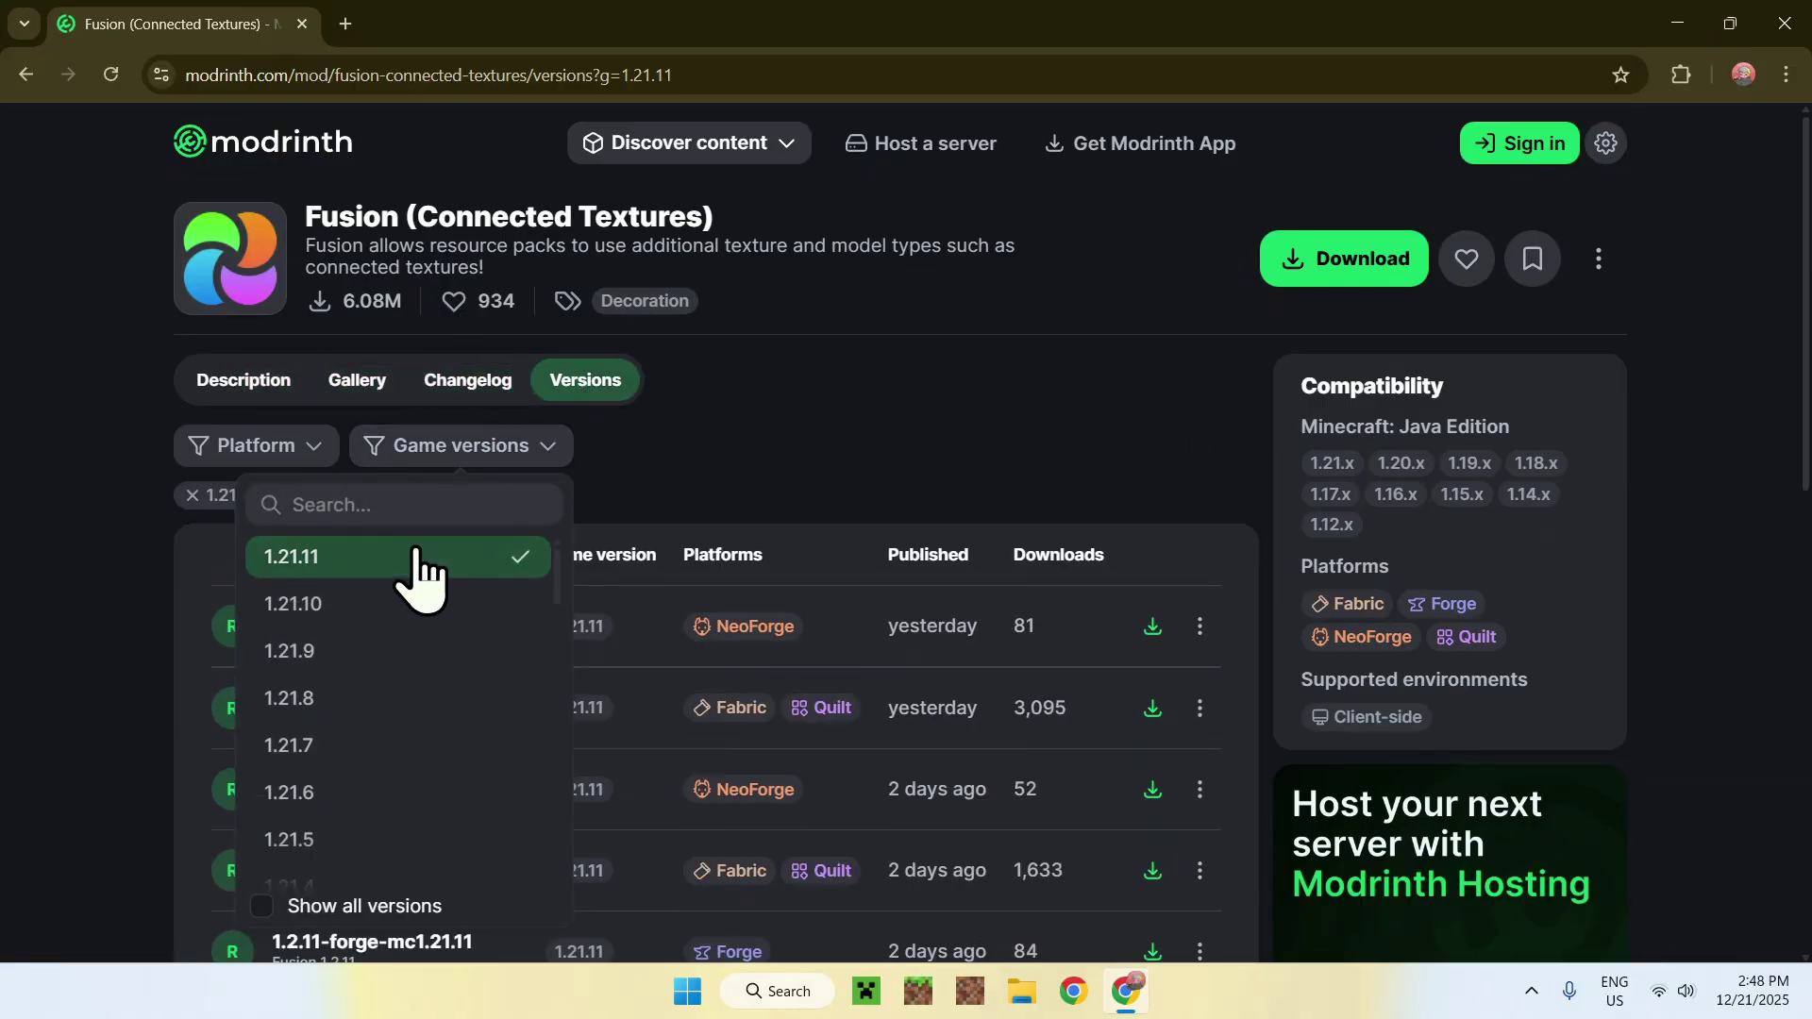
{"action": "left_click", "coordinate": [803, 425]}
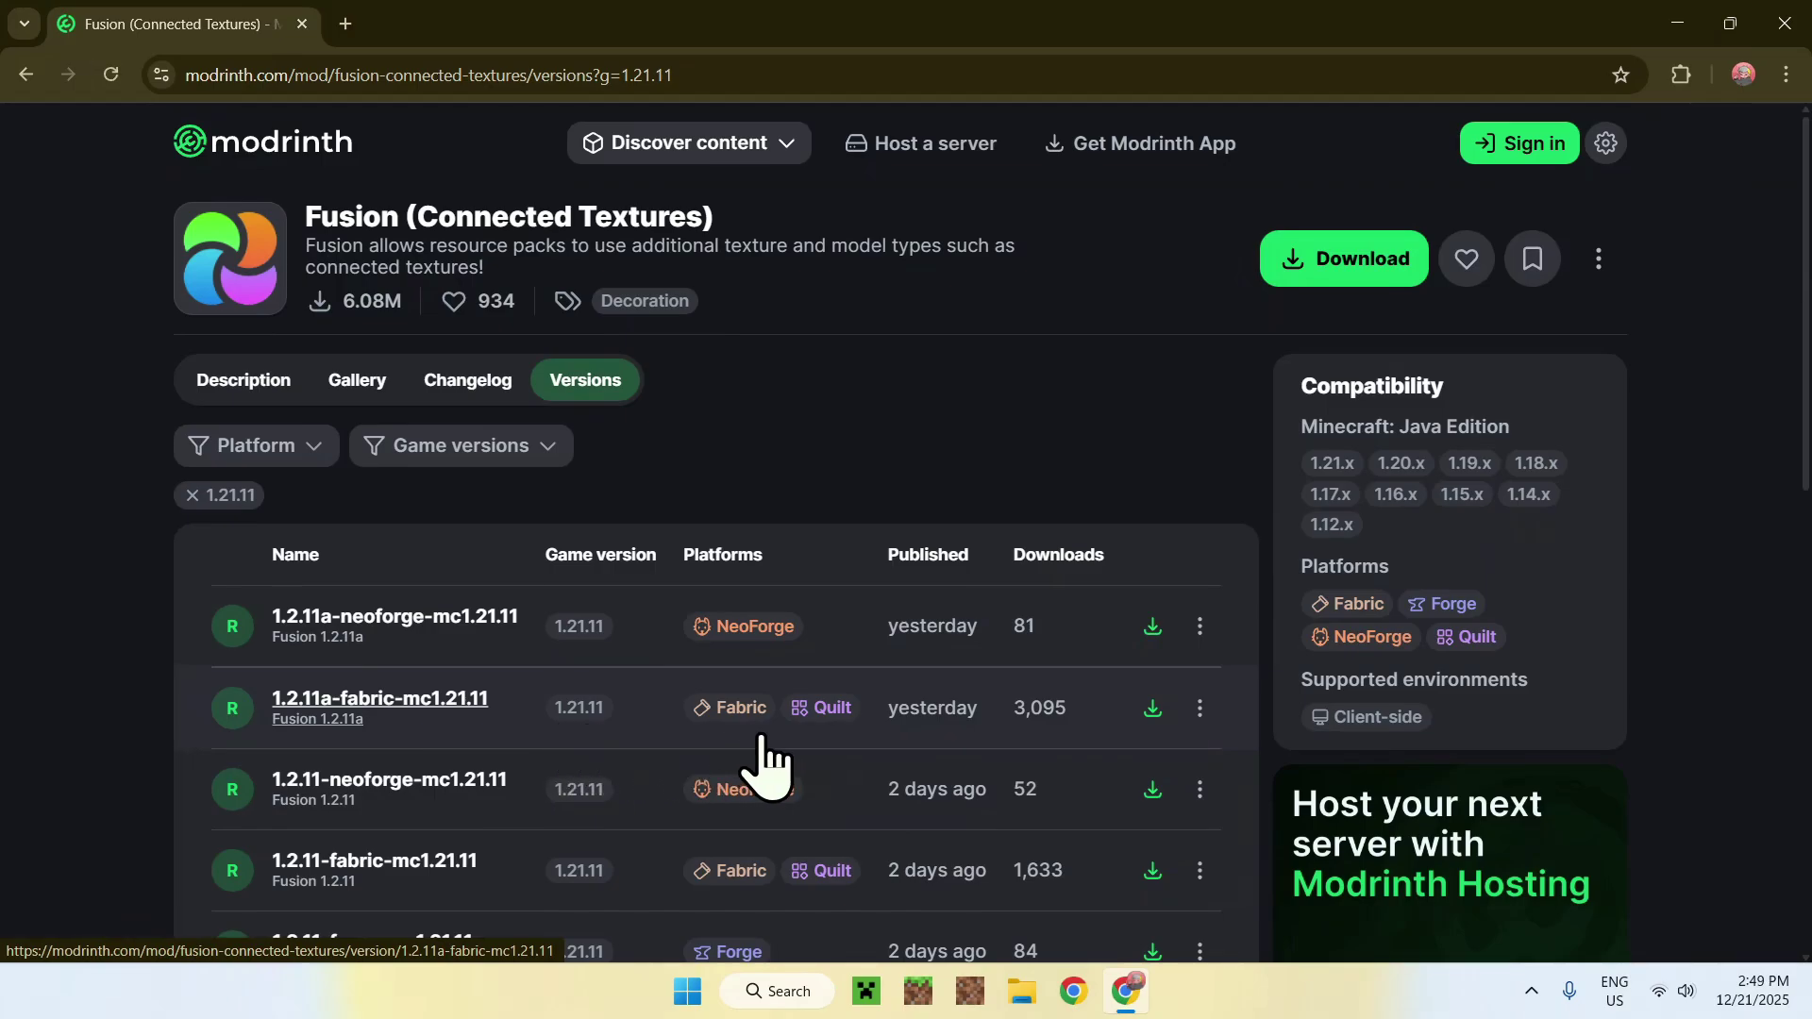
Download the Fusion 1.2.11a Fabric build and view its version page listing Fabric API
{"action": "left_click", "coordinate": [1152, 709]}
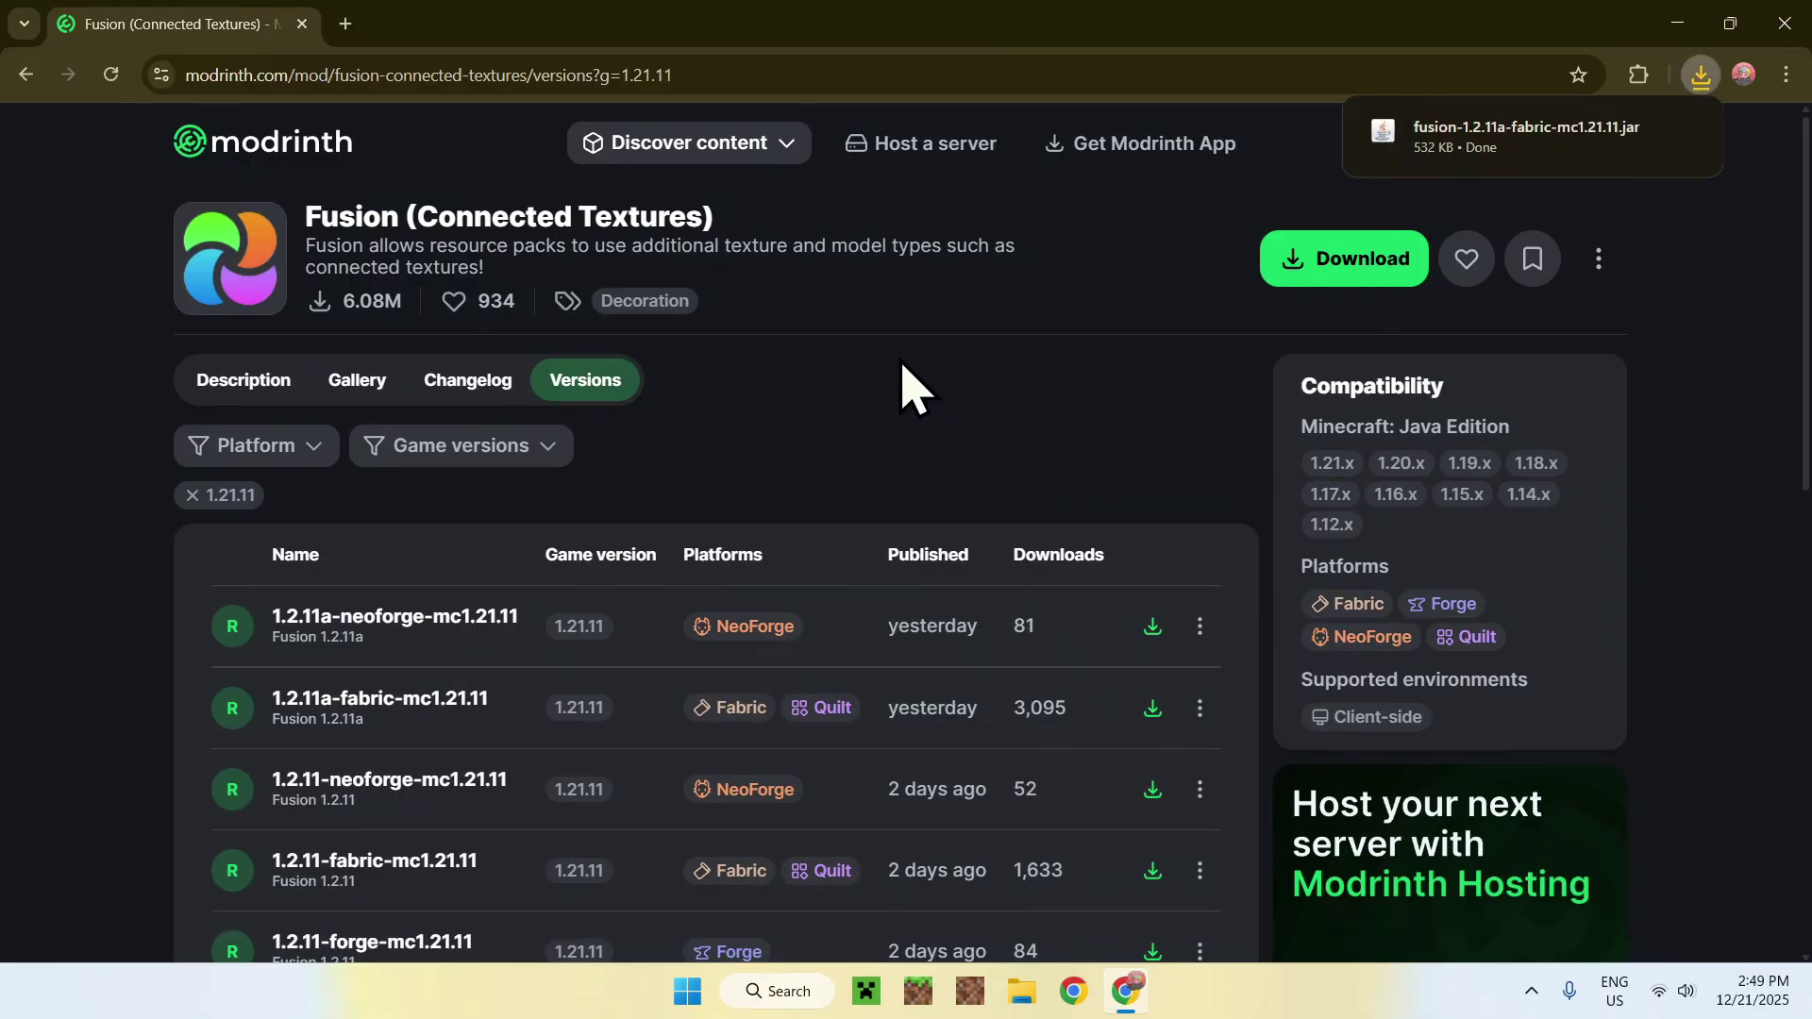
{"action": "left_click", "coordinate": [315, 714]}
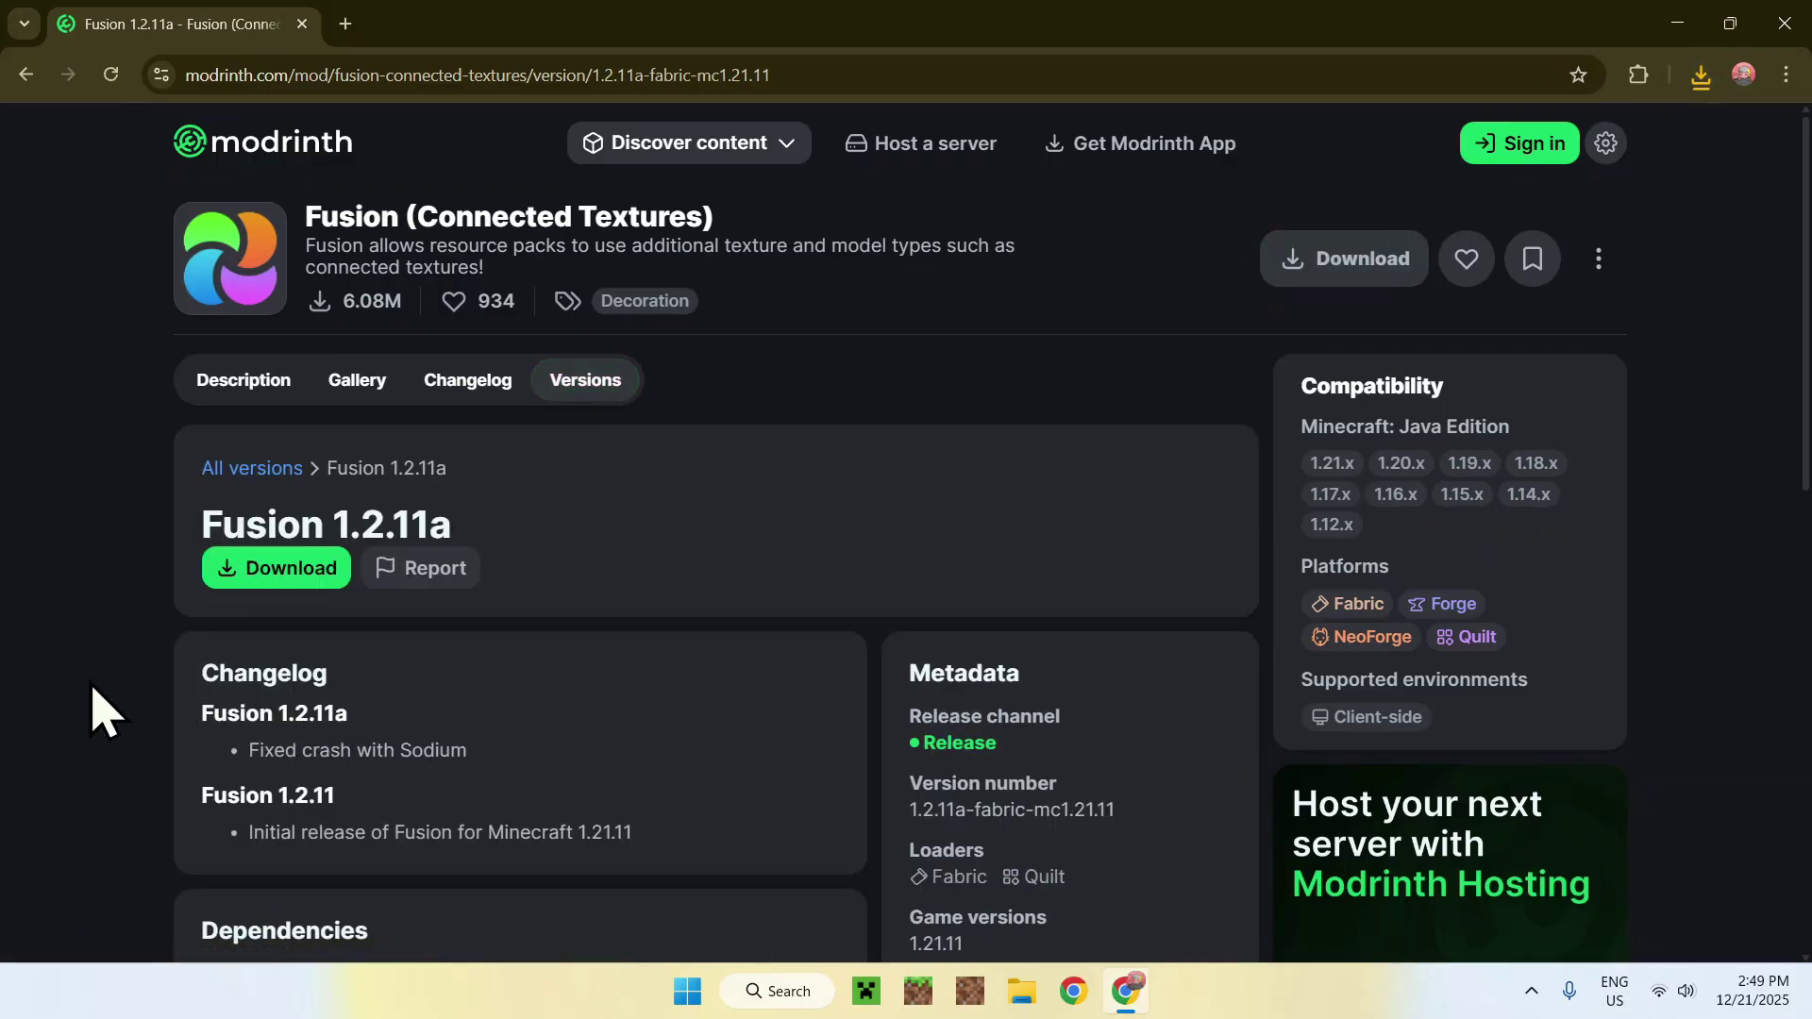
{"action": "scroll", "coordinate": [100, 713], "scroll_direction": "down", "scroll_amount": 2}
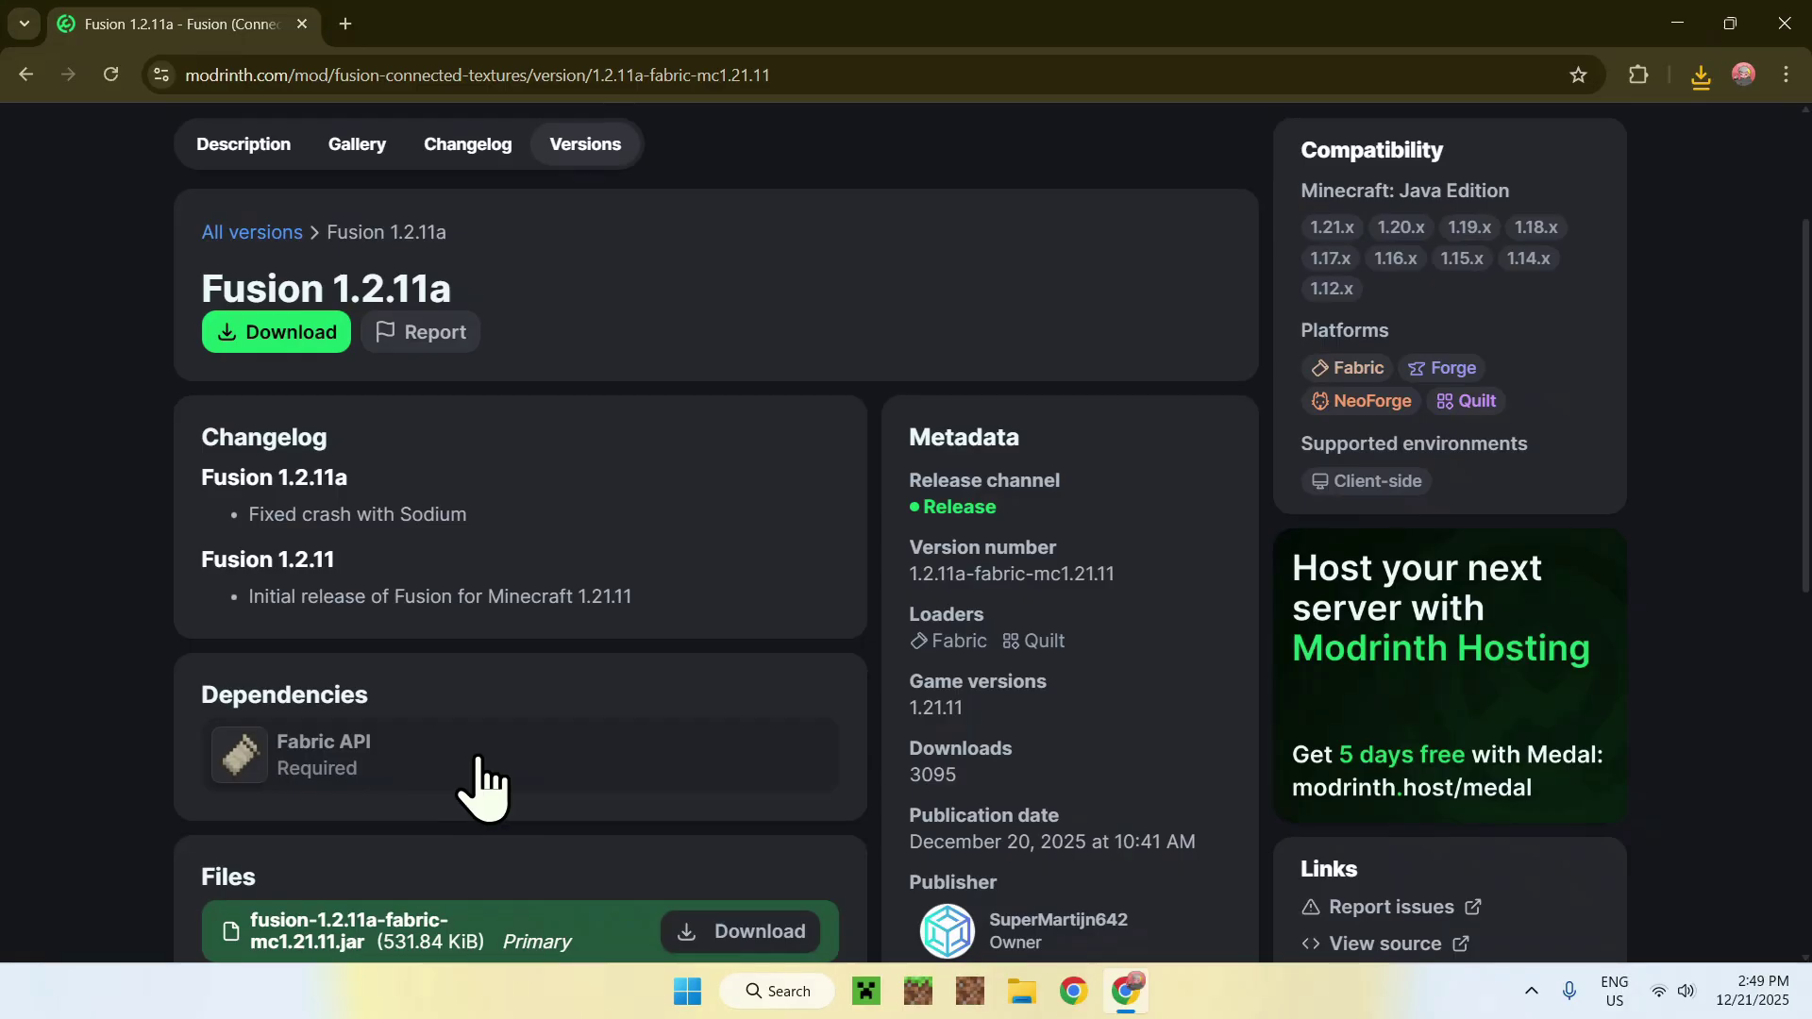
From the Fabric API dependency, download version 0.140.2+1.21.11 filtered for Minecraft 1.21.11
{"action": "left_click", "coordinate": [451, 764]}
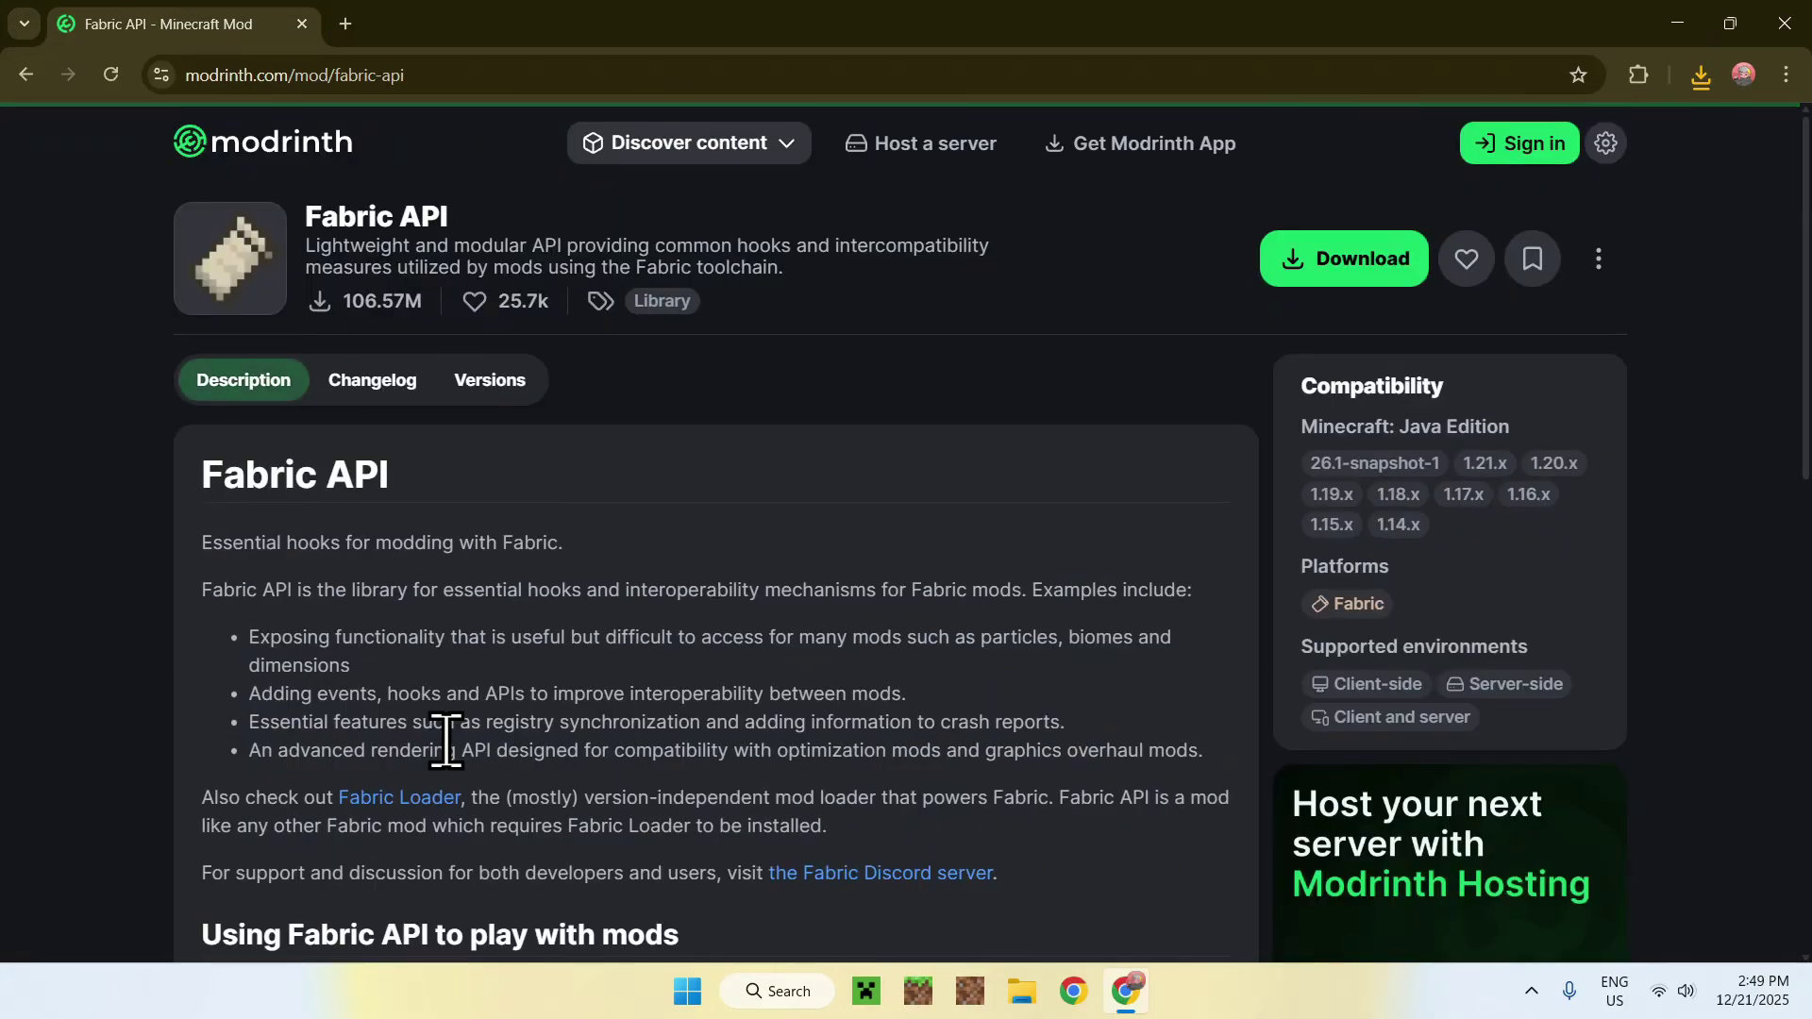
{"action": "left_click", "coordinate": [486, 392]}
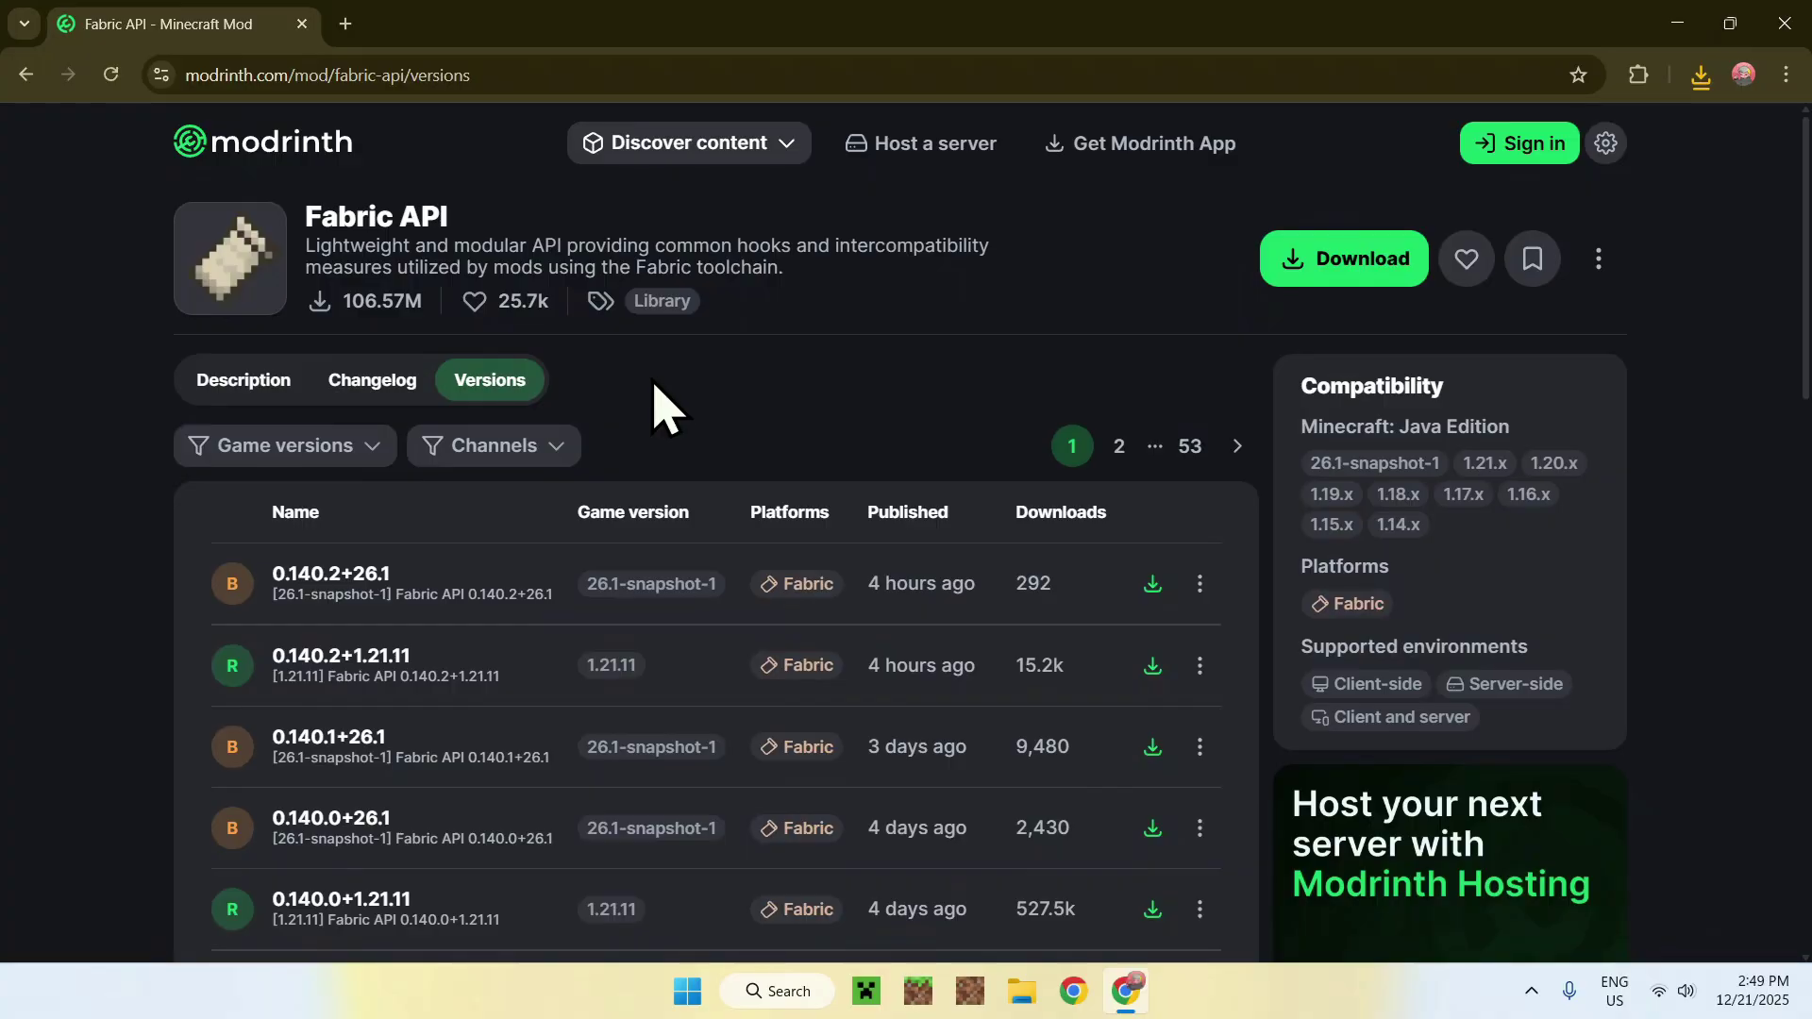
{"action": "left_click", "coordinate": [297, 448]}
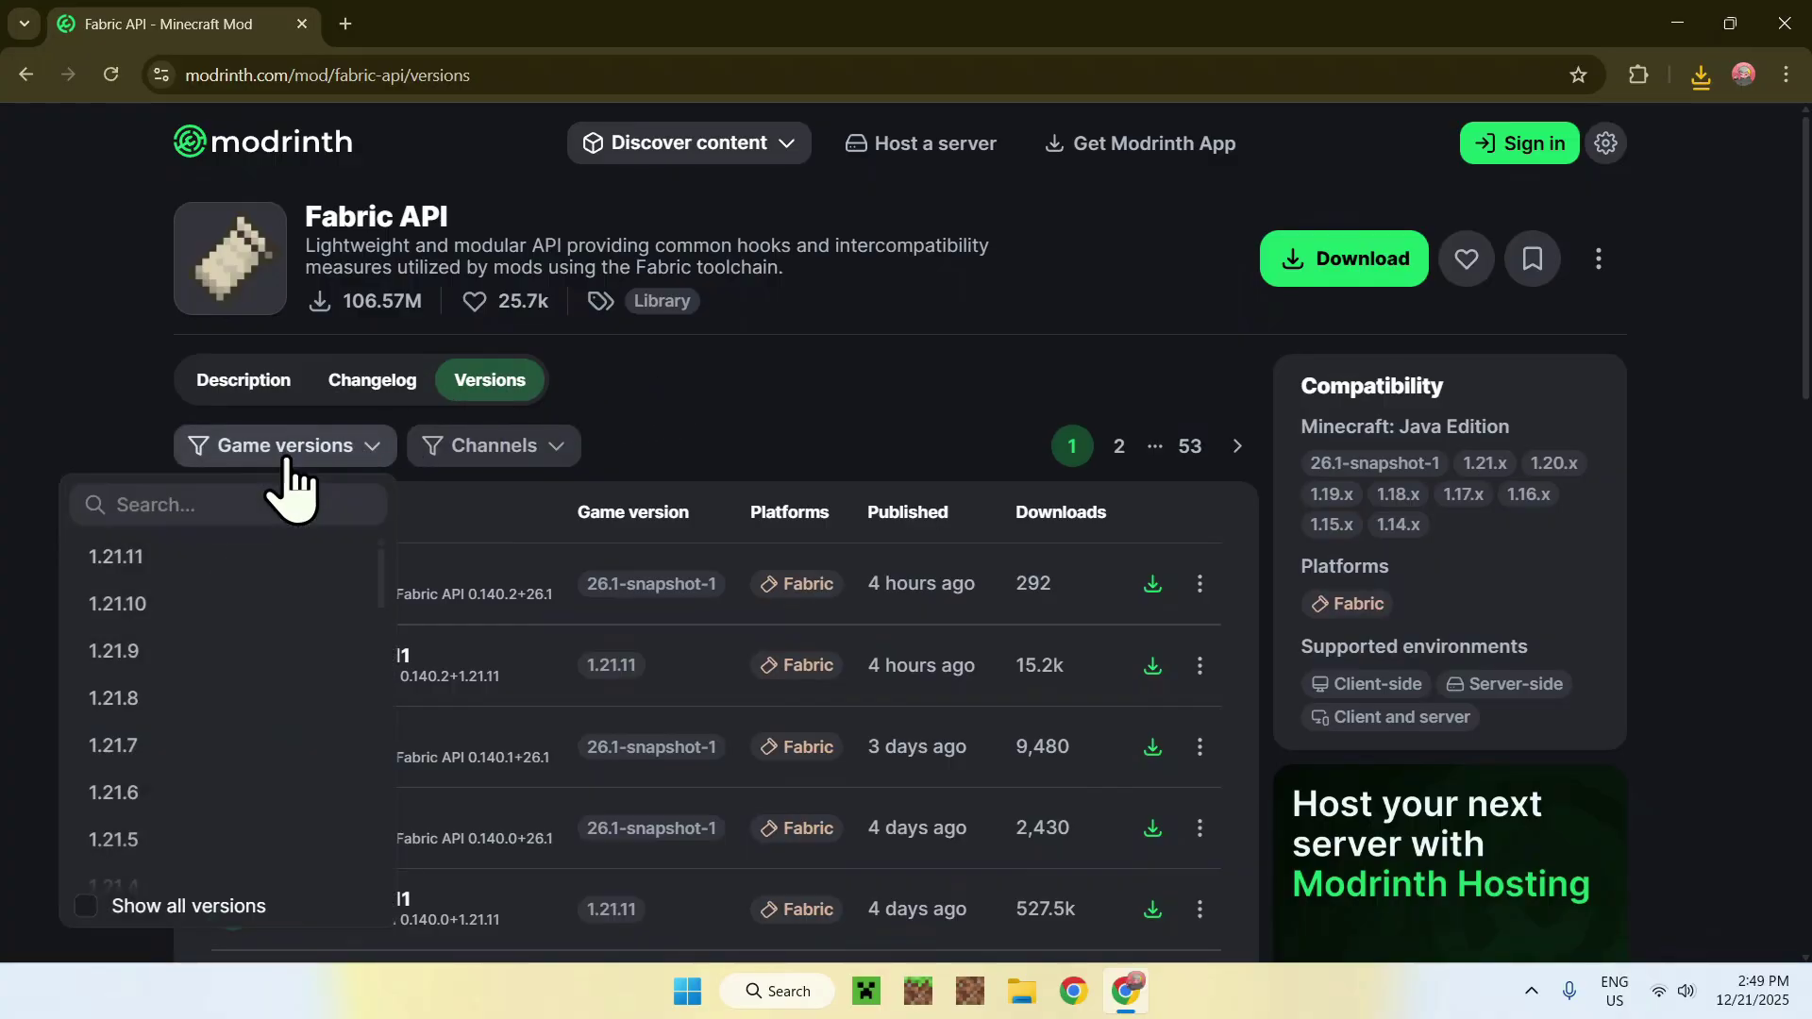
{"action": "left_click", "coordinate": [257, 560]}
{"action": "left_click", "coordinate": [740, 453]}
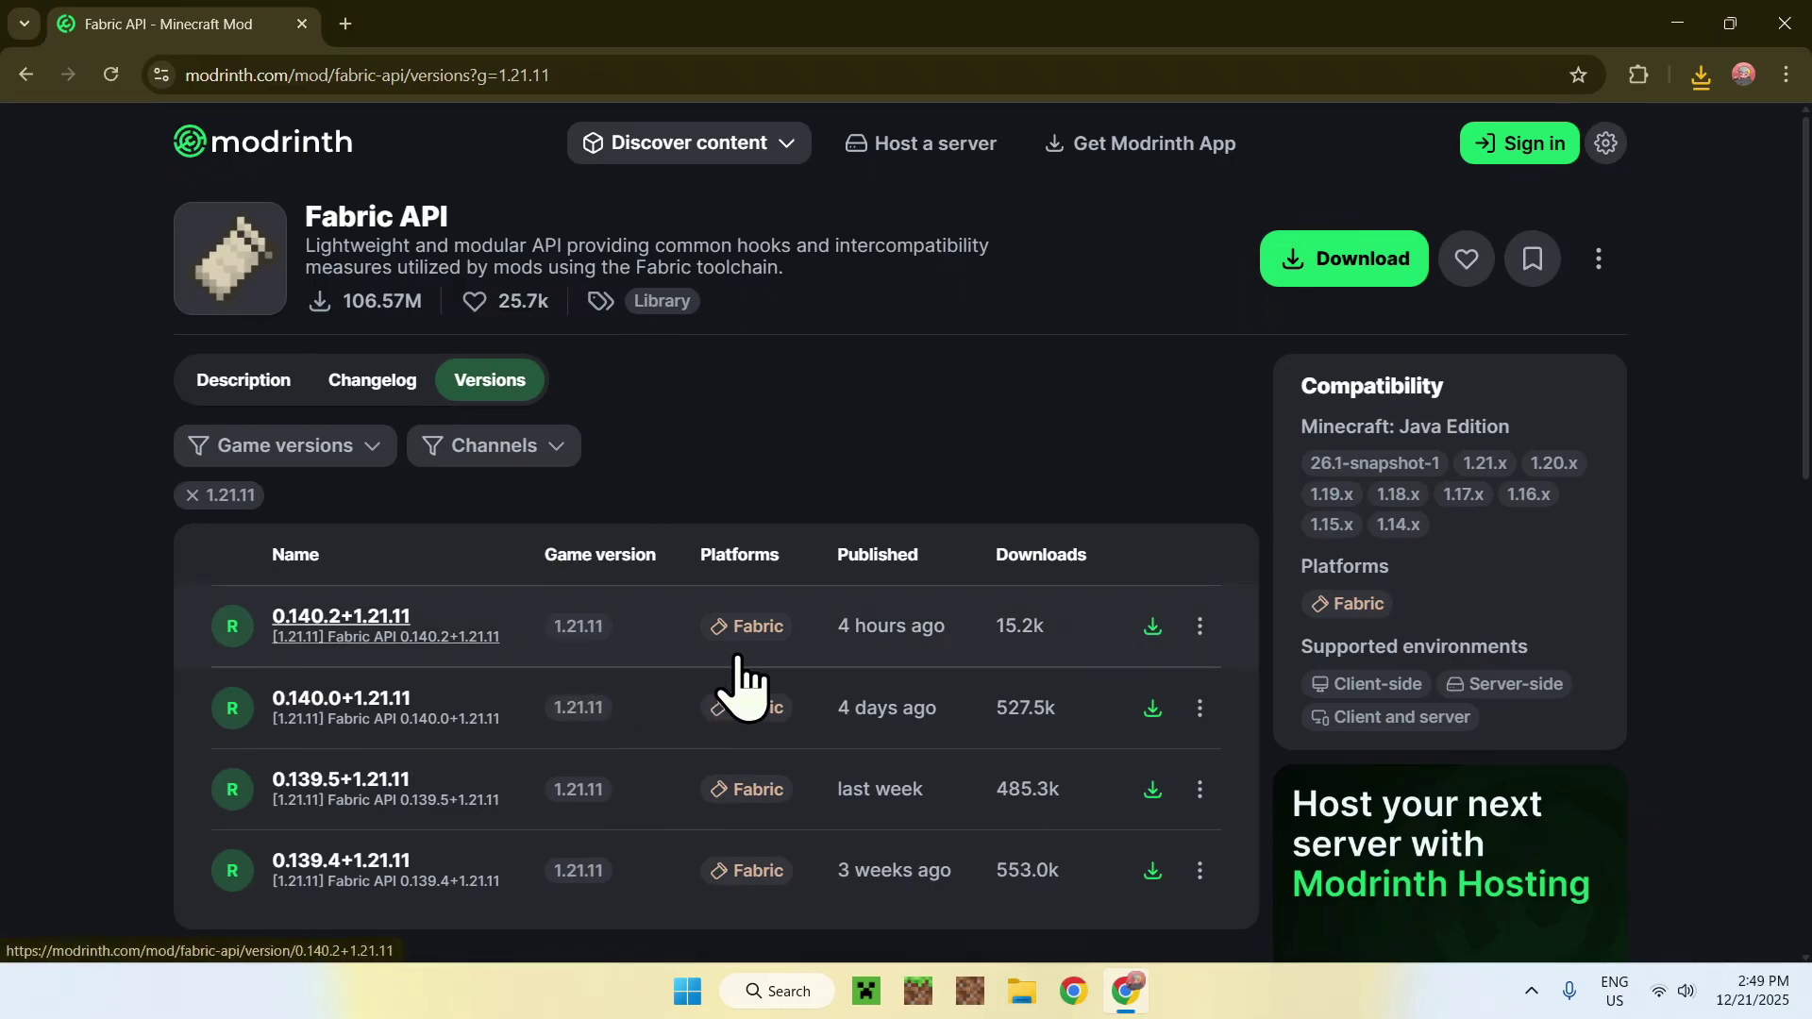
{"action": "left_click", "coordinate": [1152, 627]}
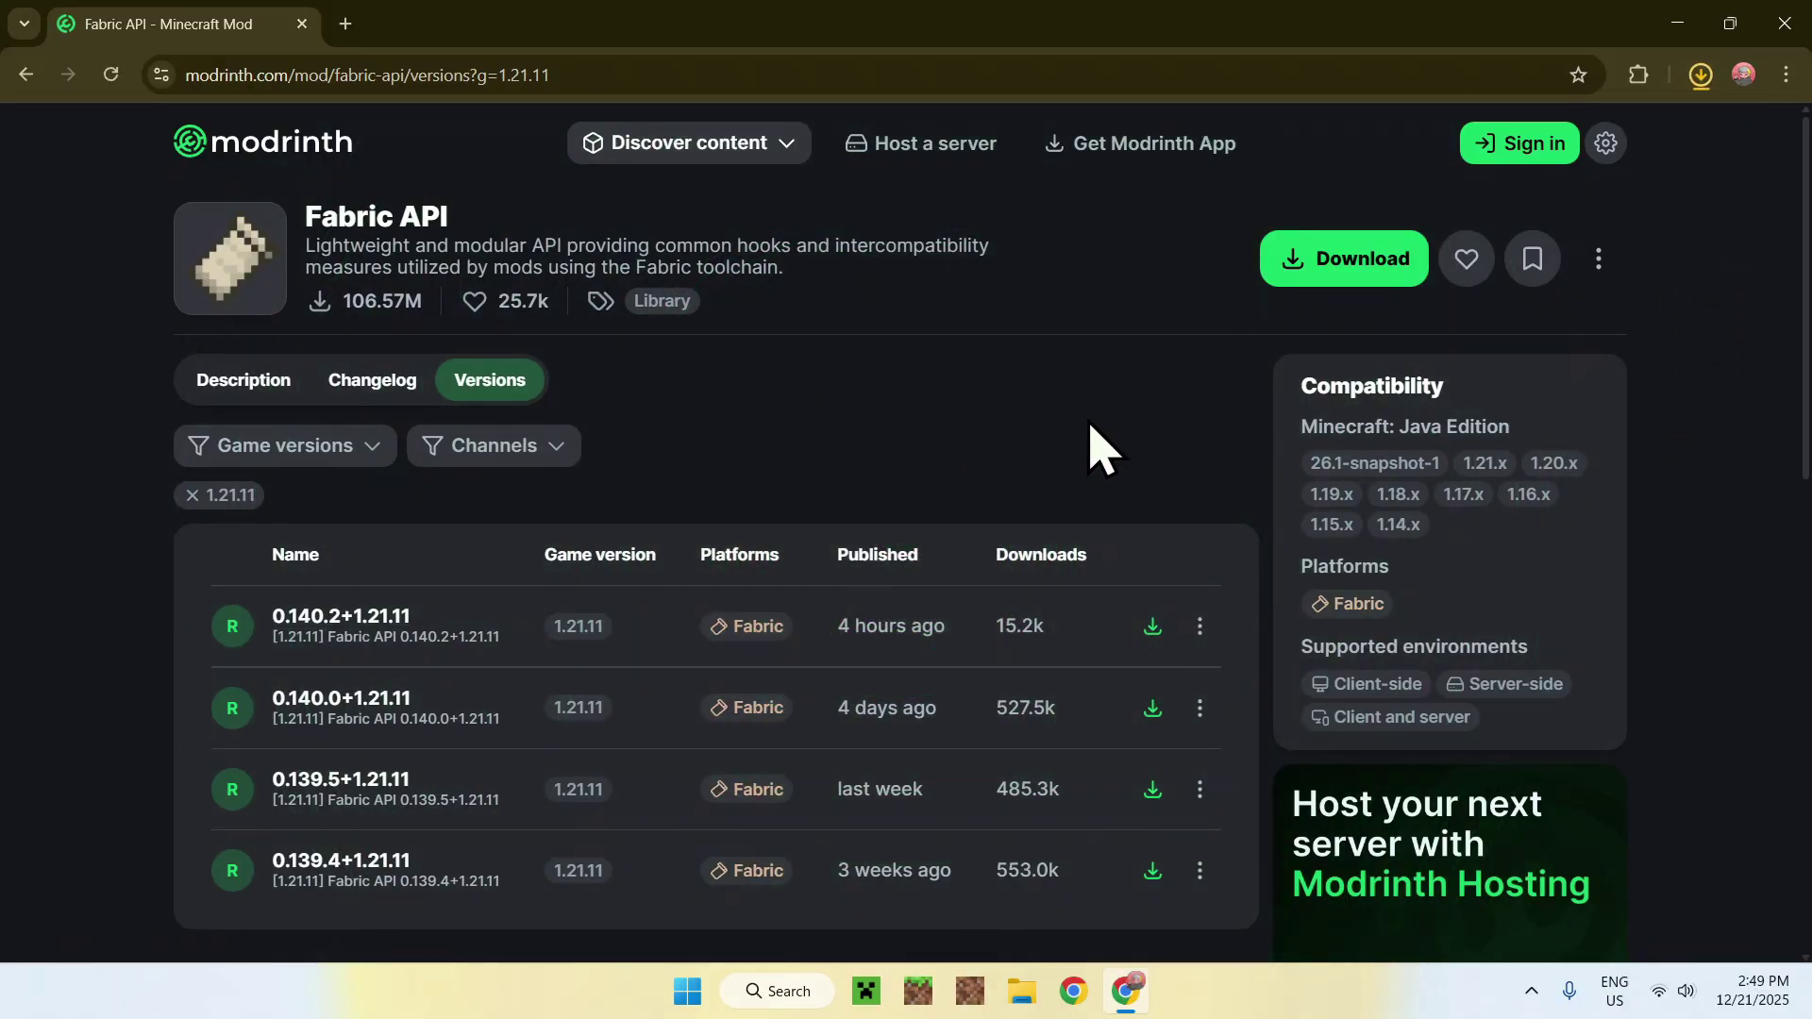
Check the download history and return to Fusion's 1.21.11 versions list
{"action": "left_click", "coordinate": [1700, 76]}
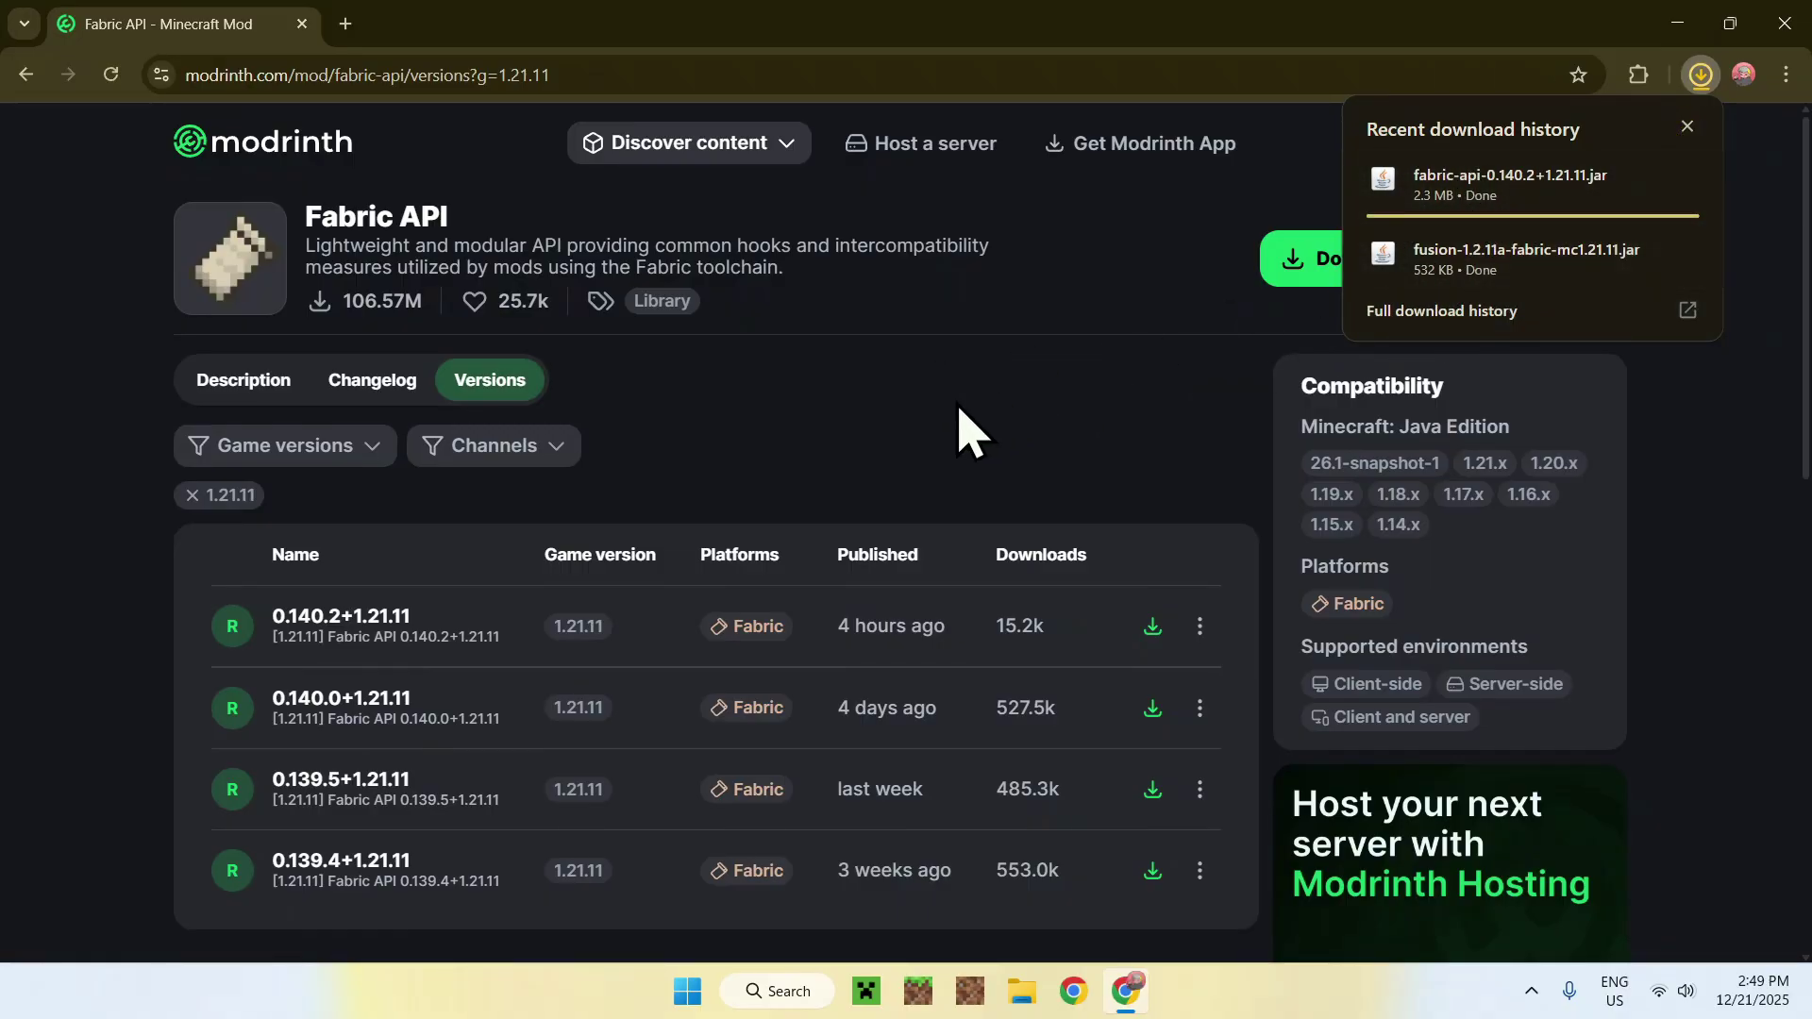
{"action": "left_click", "coordinate": [26, 75]}
{"action": "left_click", "coordinate": [26, 75]}
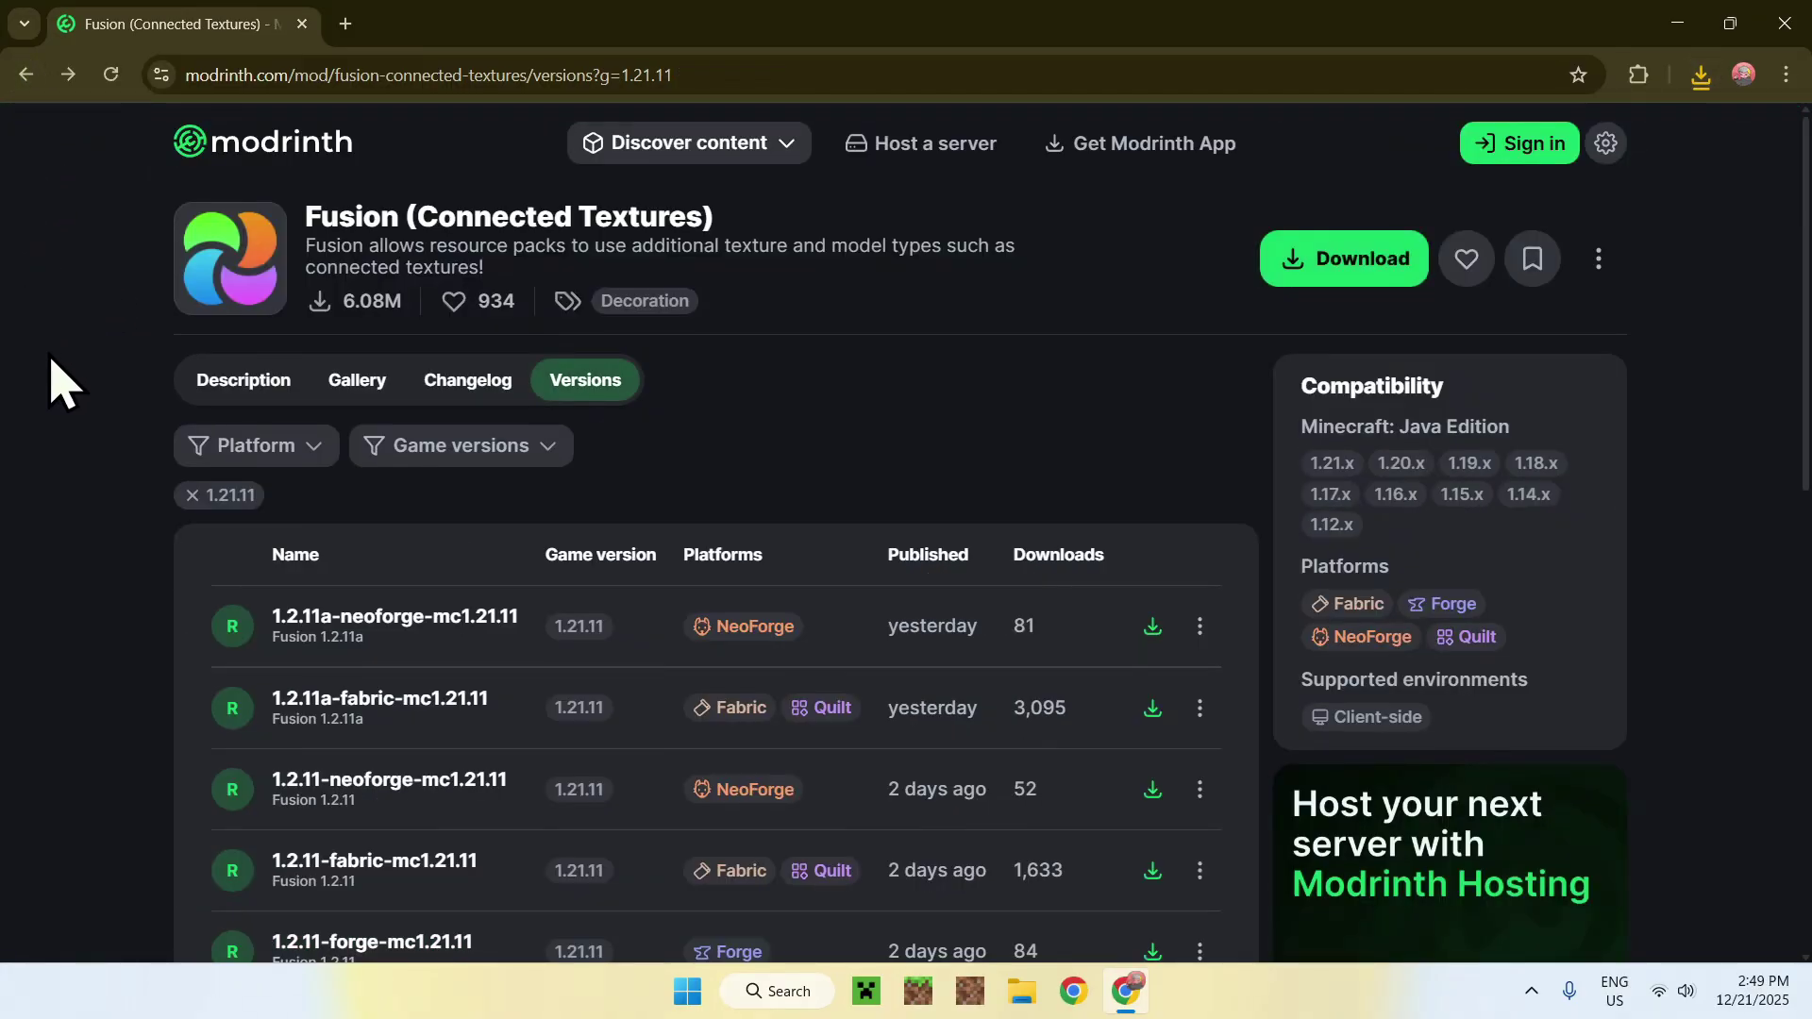
Scroll Fusion's description to find the Fusion Block Transitions resource pack
{"action": "left_click", "coordinate": [235, 395]}
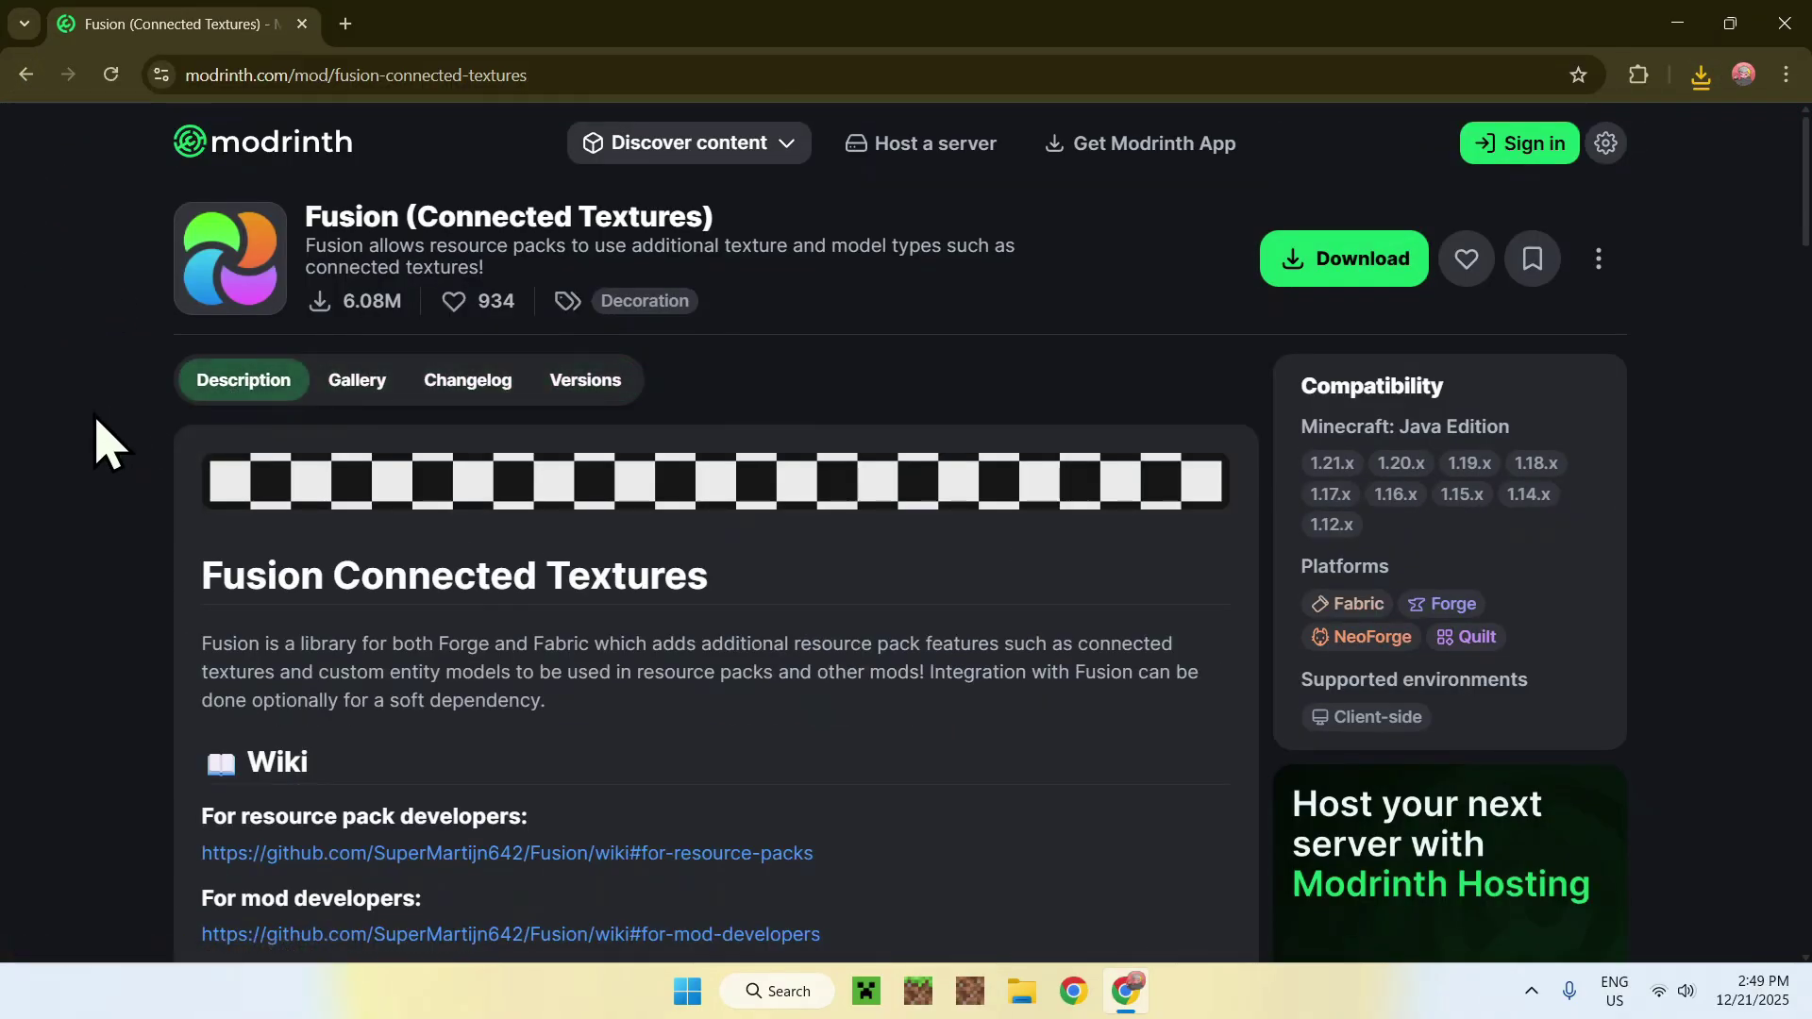
{"action": "scroll", "coordinate": [101, 437], "scroll_direction": "down", "scroll_amount": 2}
{"action": "scroll", "coordinate": [101, 437], "scroll_direction": "down", "scroll_amount": 6}
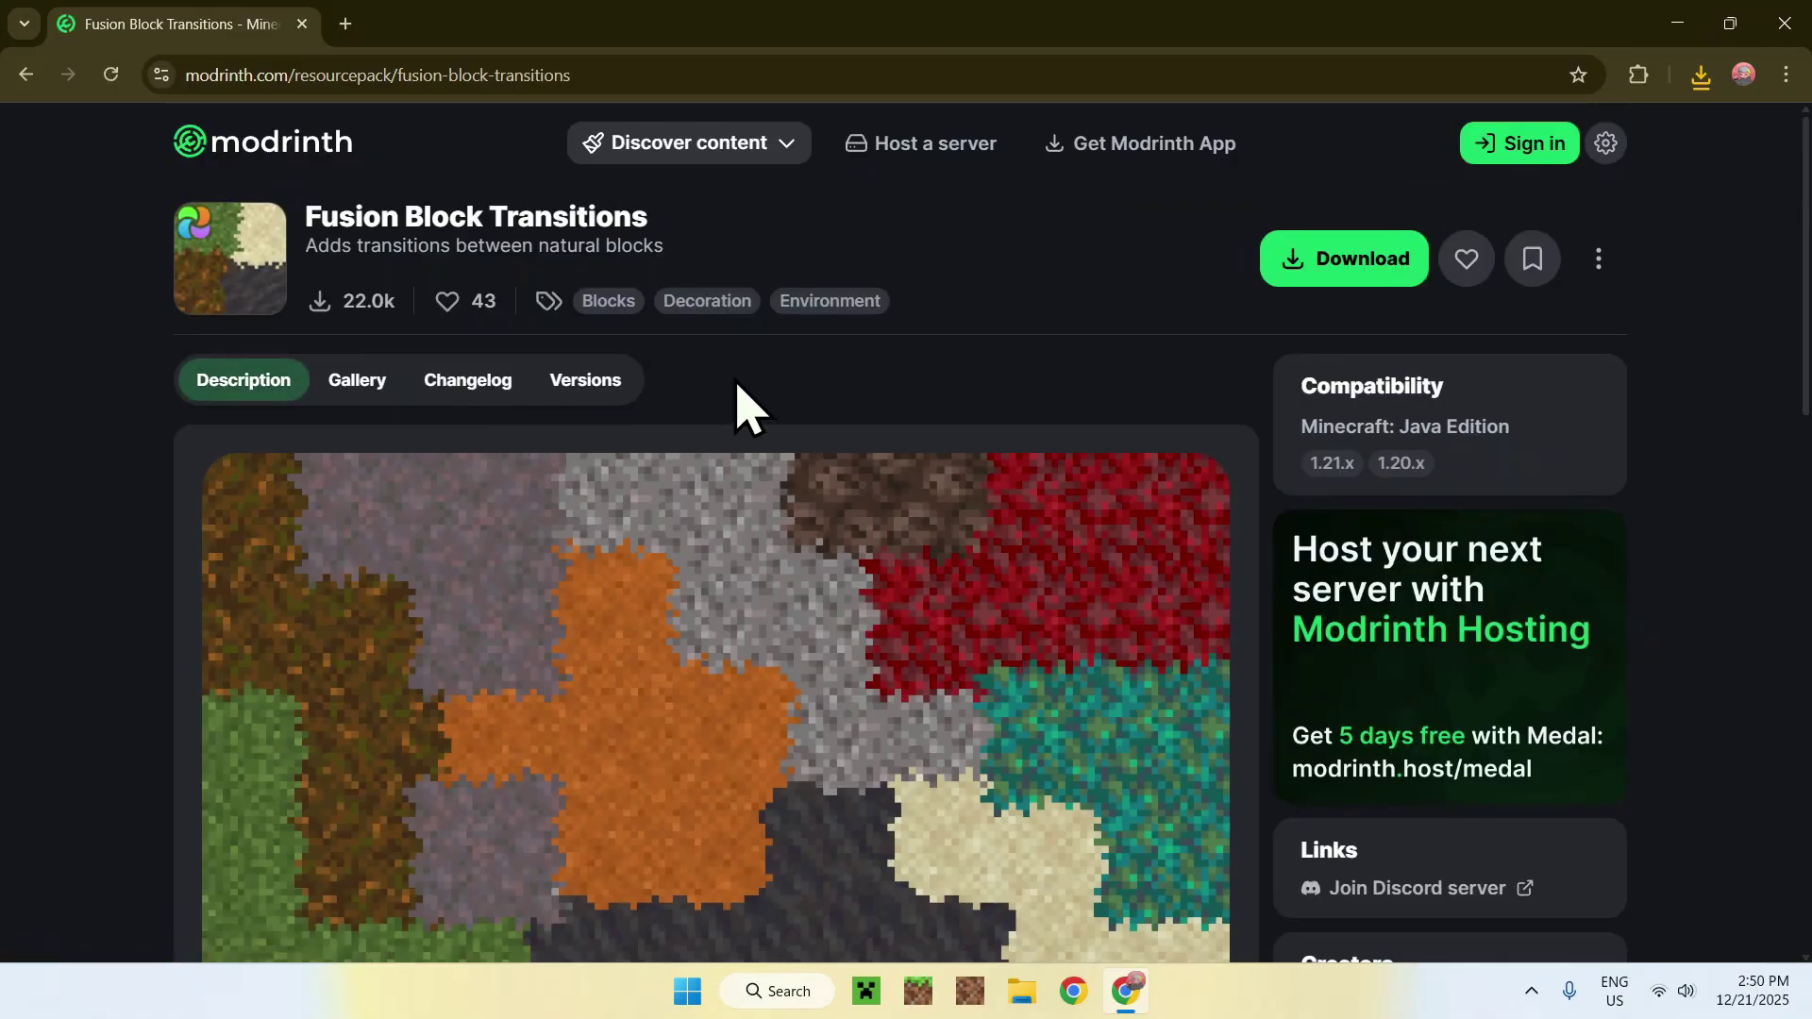
Download the Fusion Block Transitions version for Minecraft 1.21.11 and confirm it in download history
{"action": "left_click", "coordinate": [583, 381]}
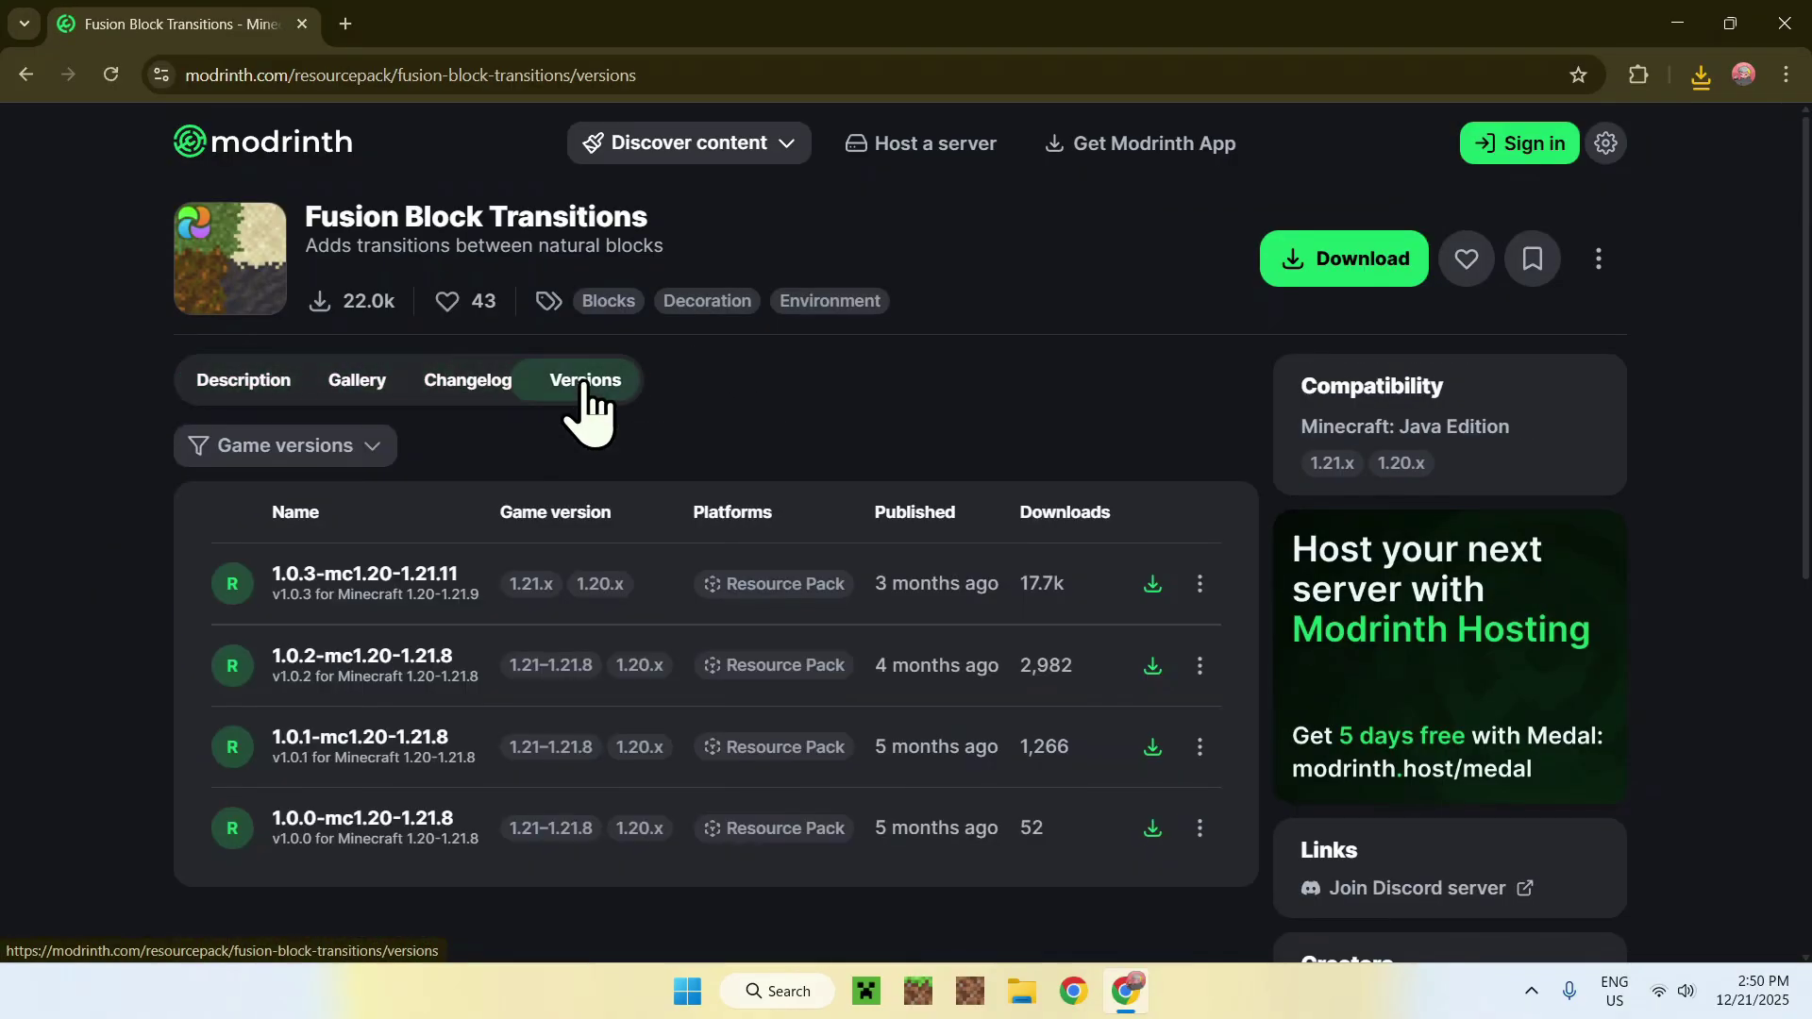
{"action": "left_click", "coordinate": [312, 461]}
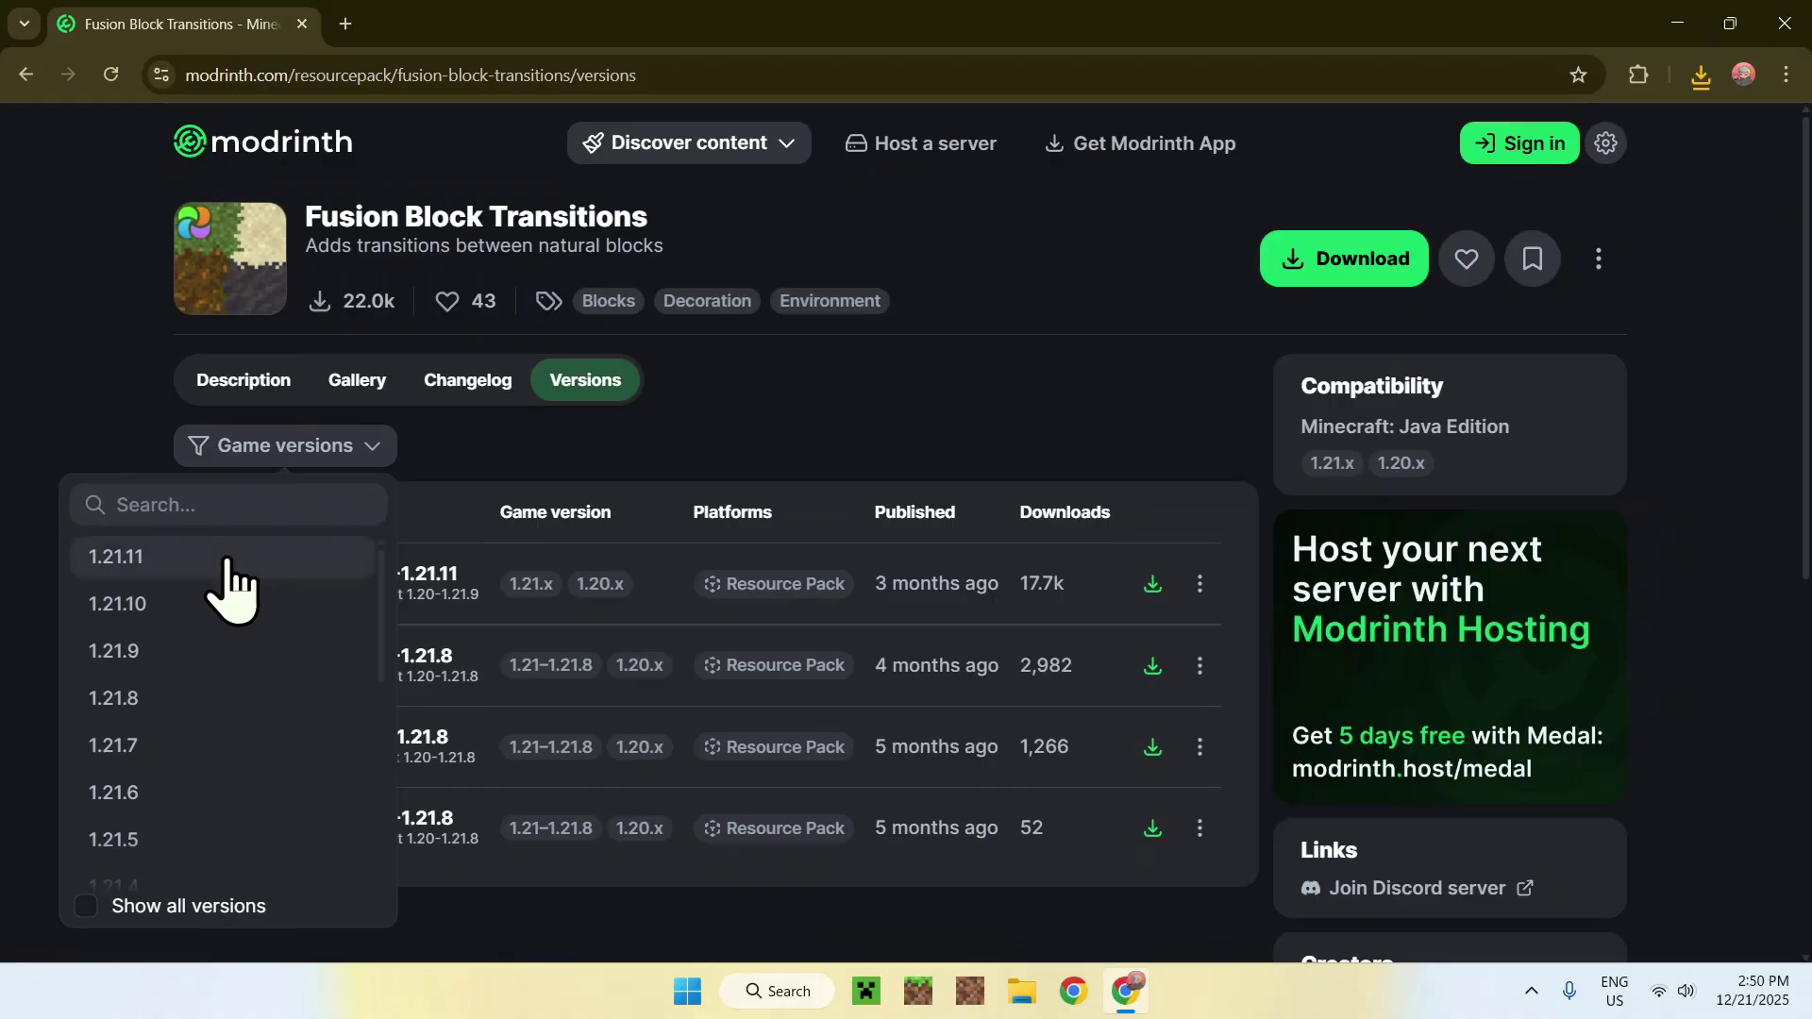
{"action": "left_click", "coordinate": [226, 559]}
{"action": "left_click", "coordinate": [616, 463]}
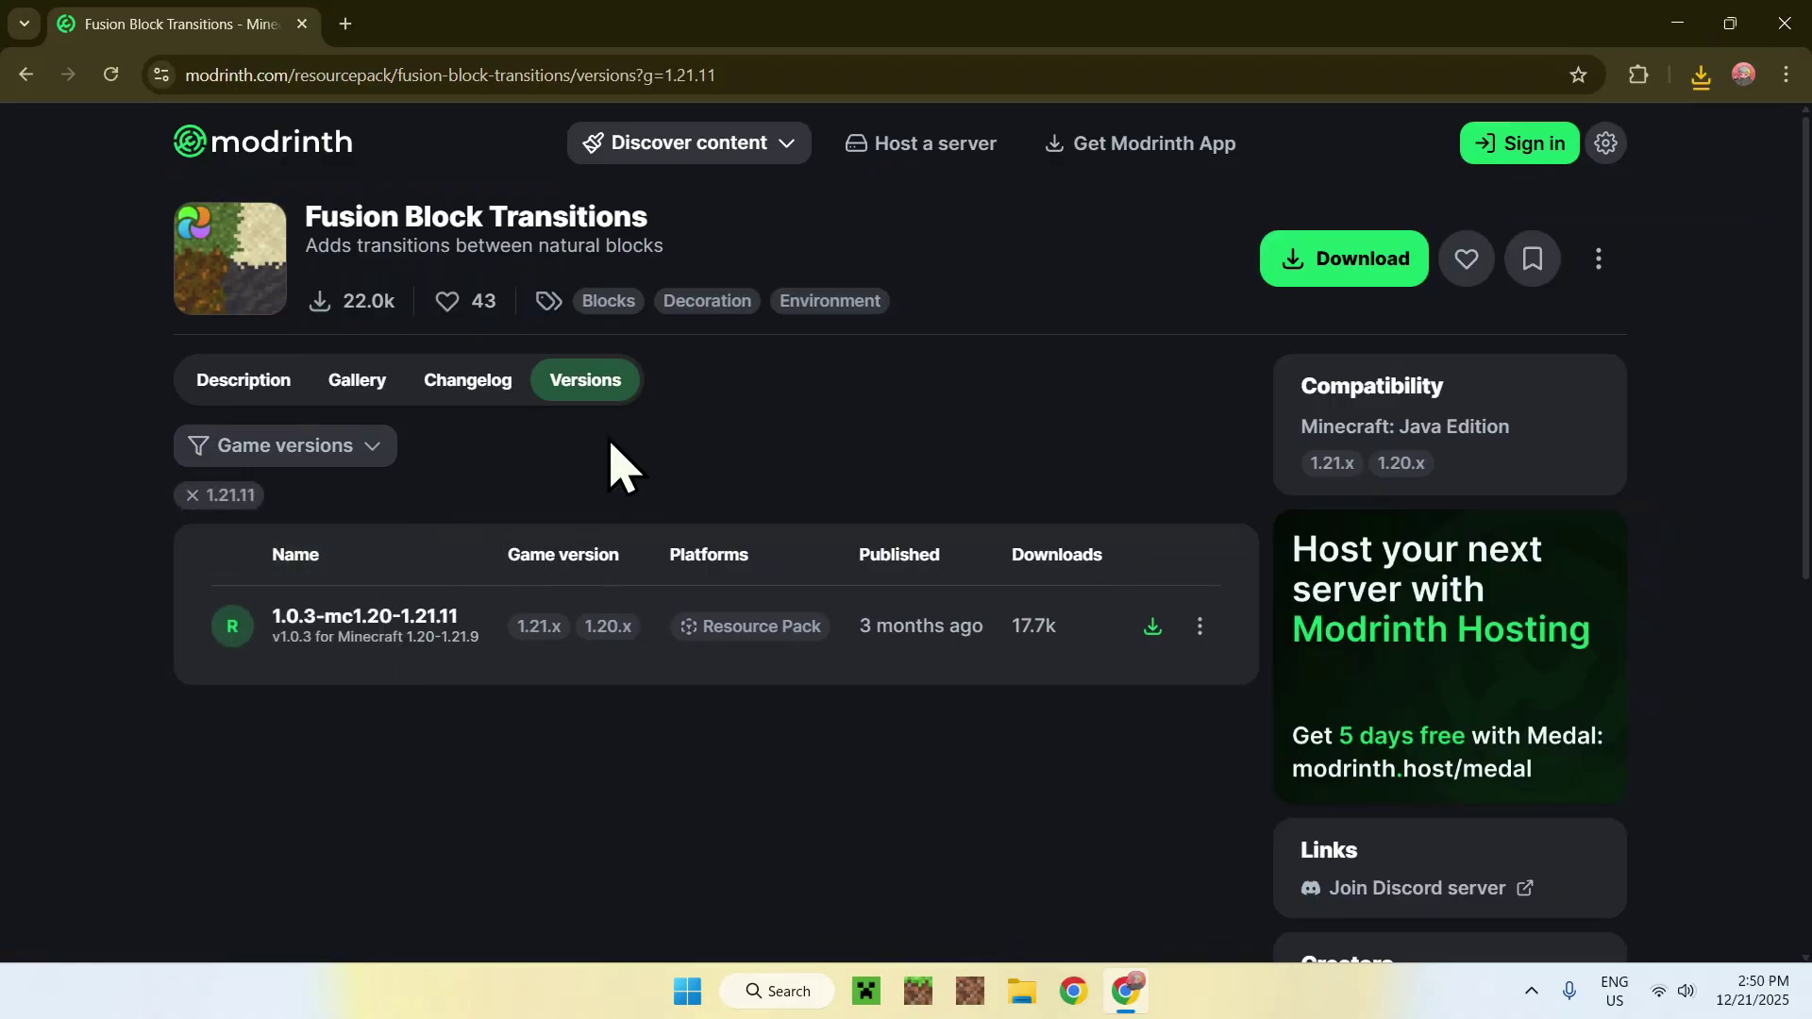
{"action": "left_click", "coordinate": [1151, 628]}
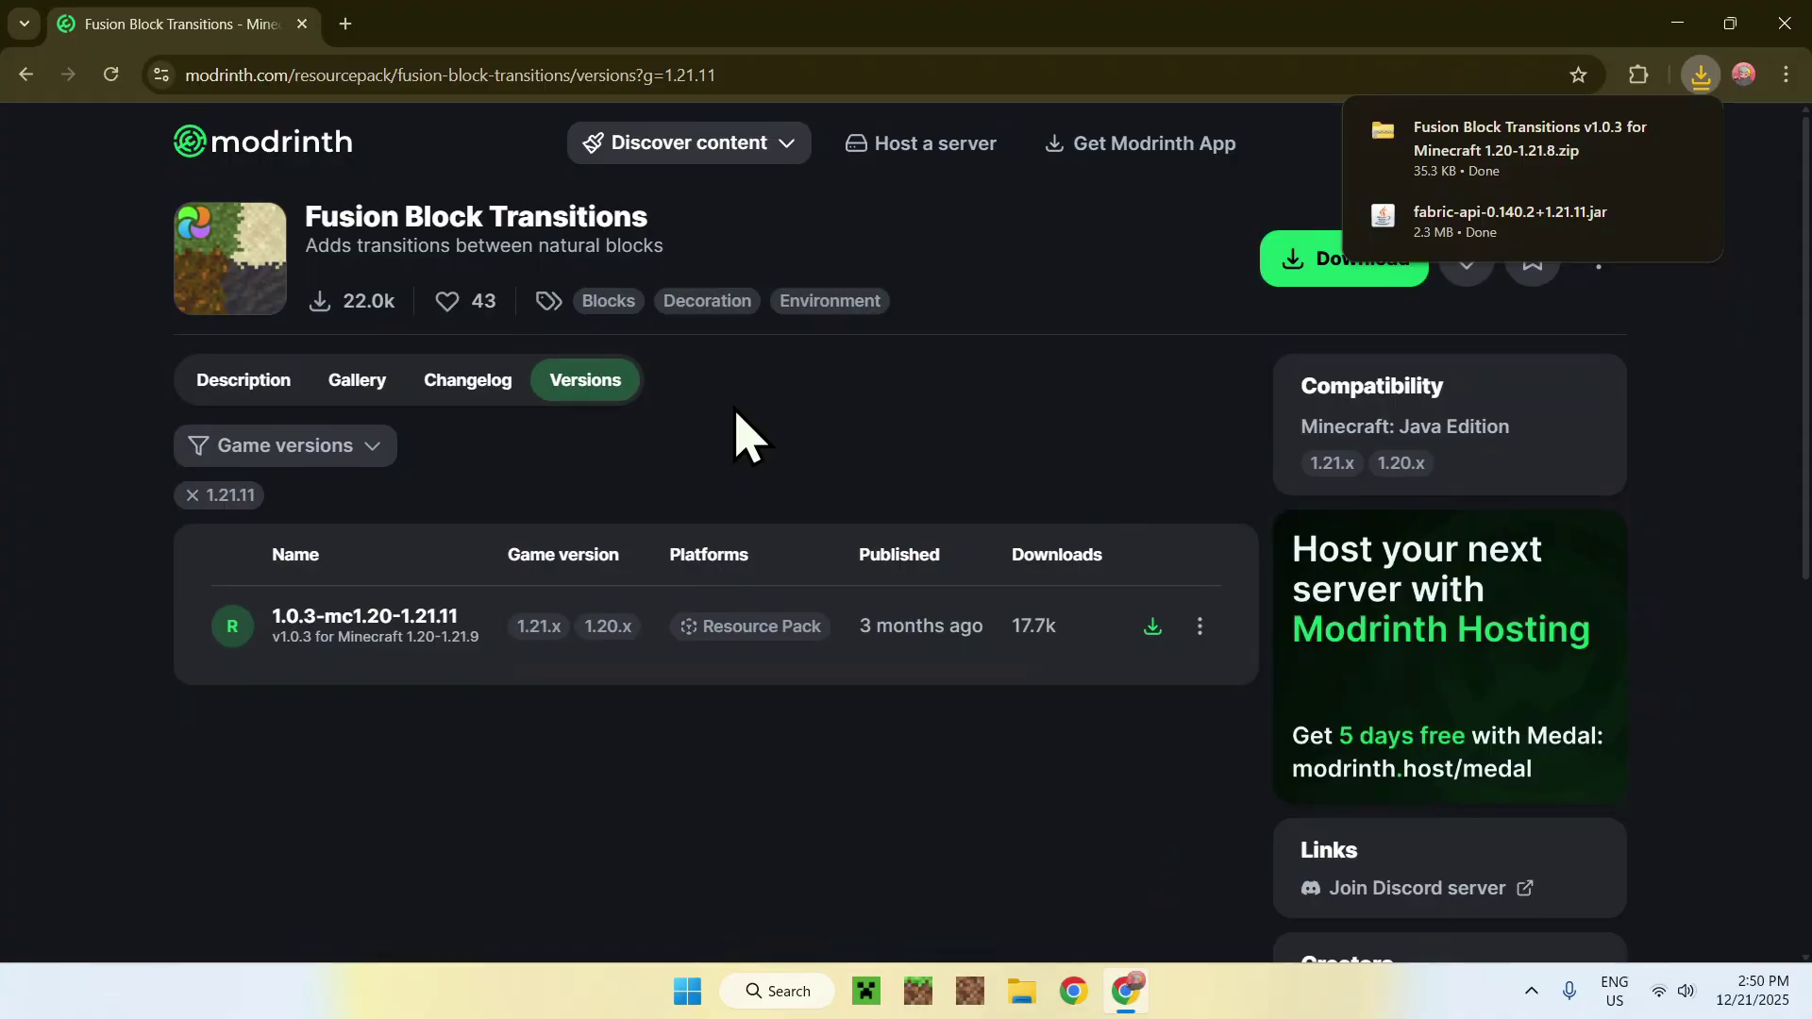
{"action": "left_click", "coordinate": [1702, 78]}
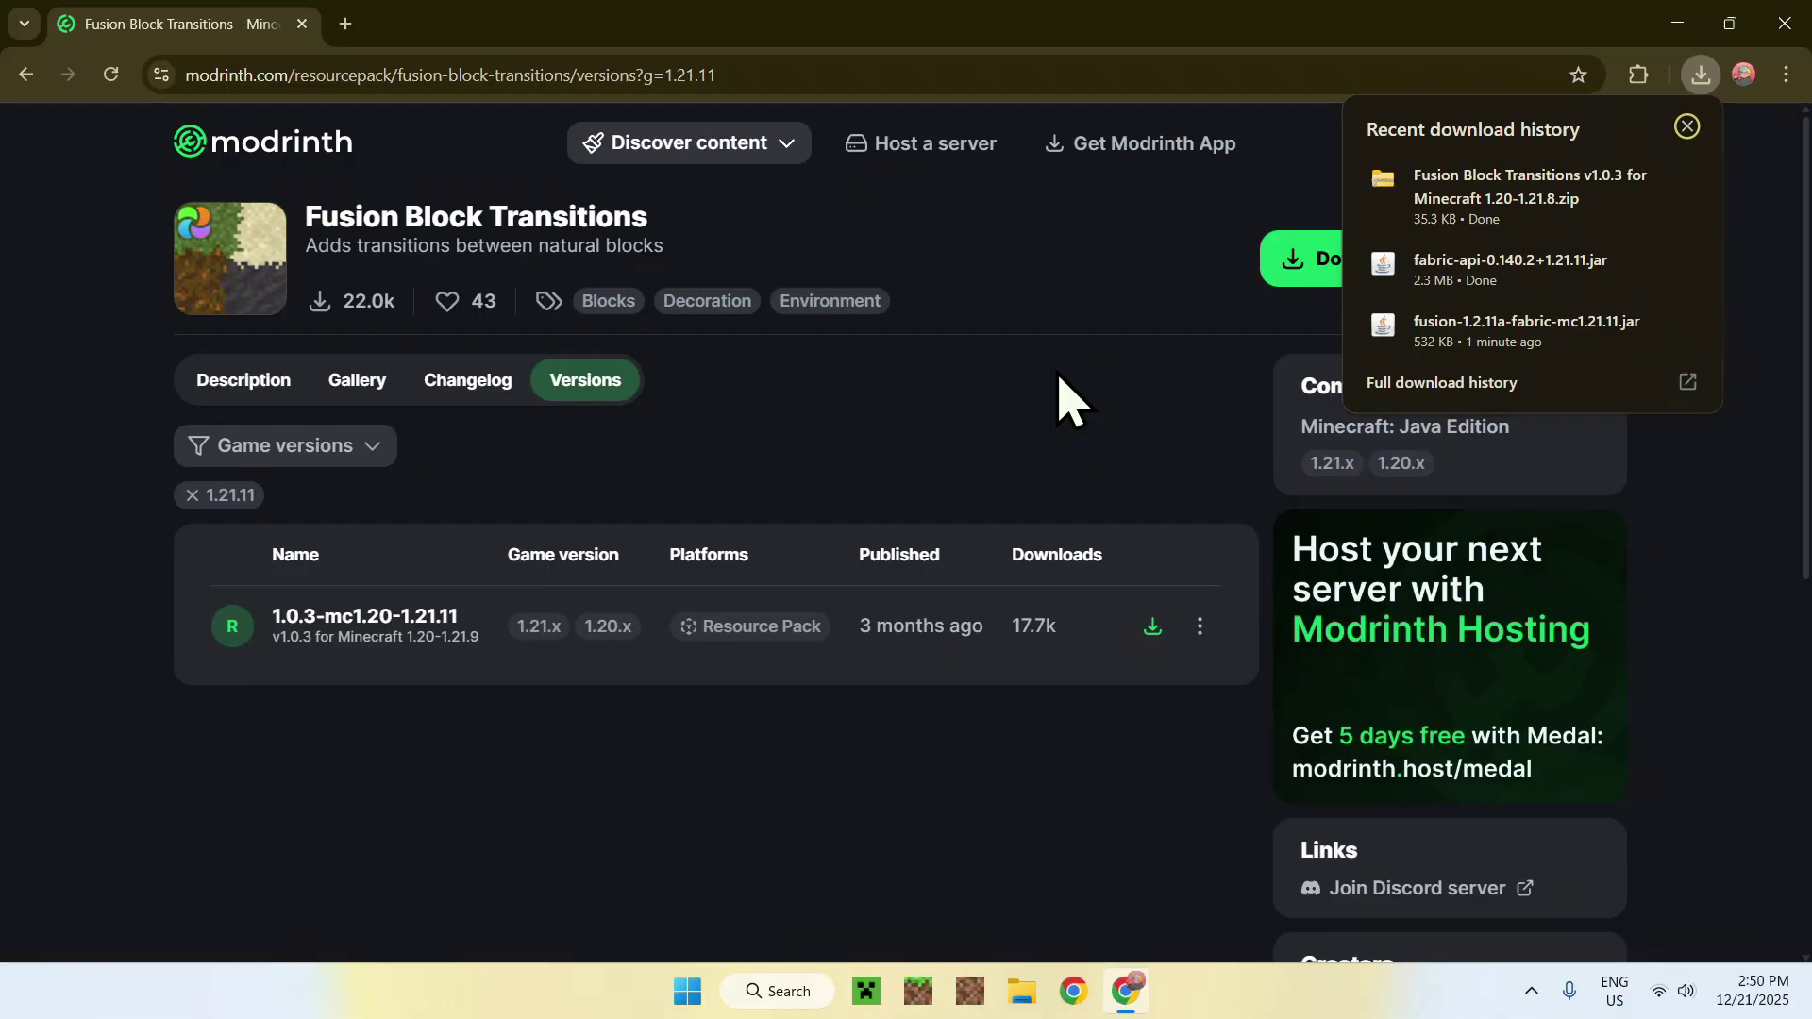
Search 'Fabric Minecraft' and download the Windows Fabric installer from fabricmc.net
{"action": "left_click", "coordinate": [345, 23]}
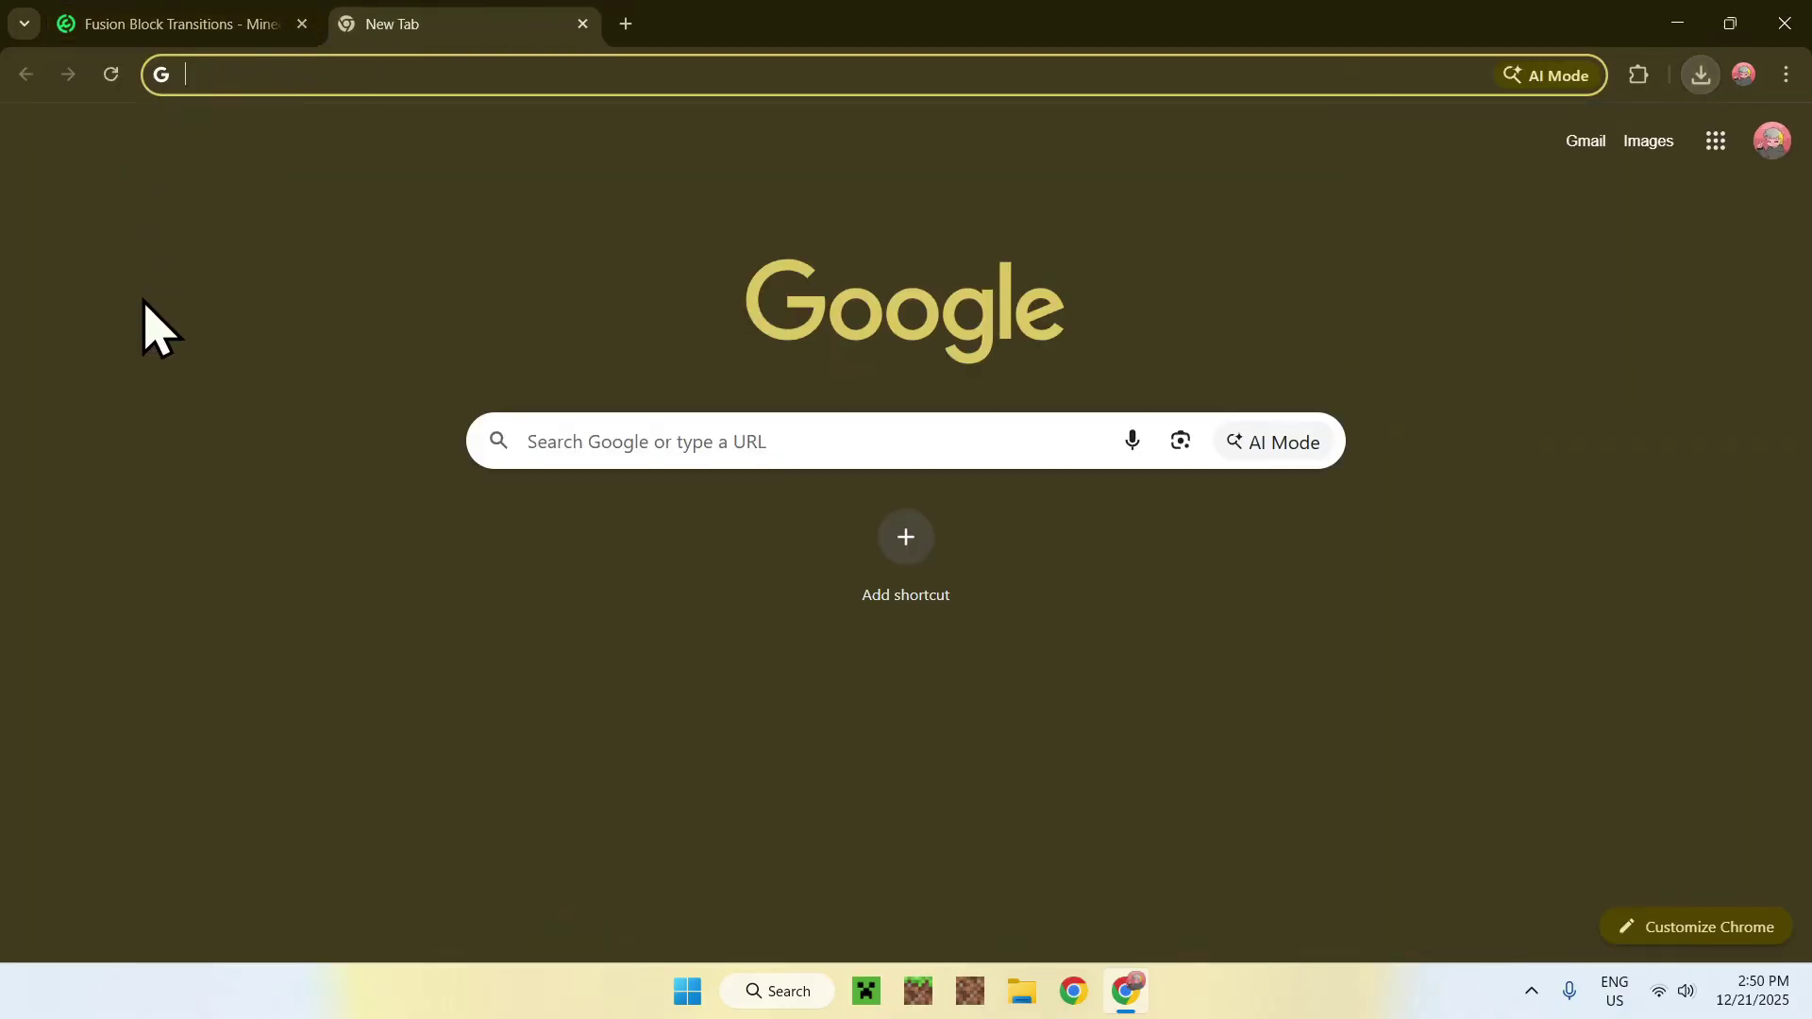
{"action": "left_click", "coordinate": [554, 439]}
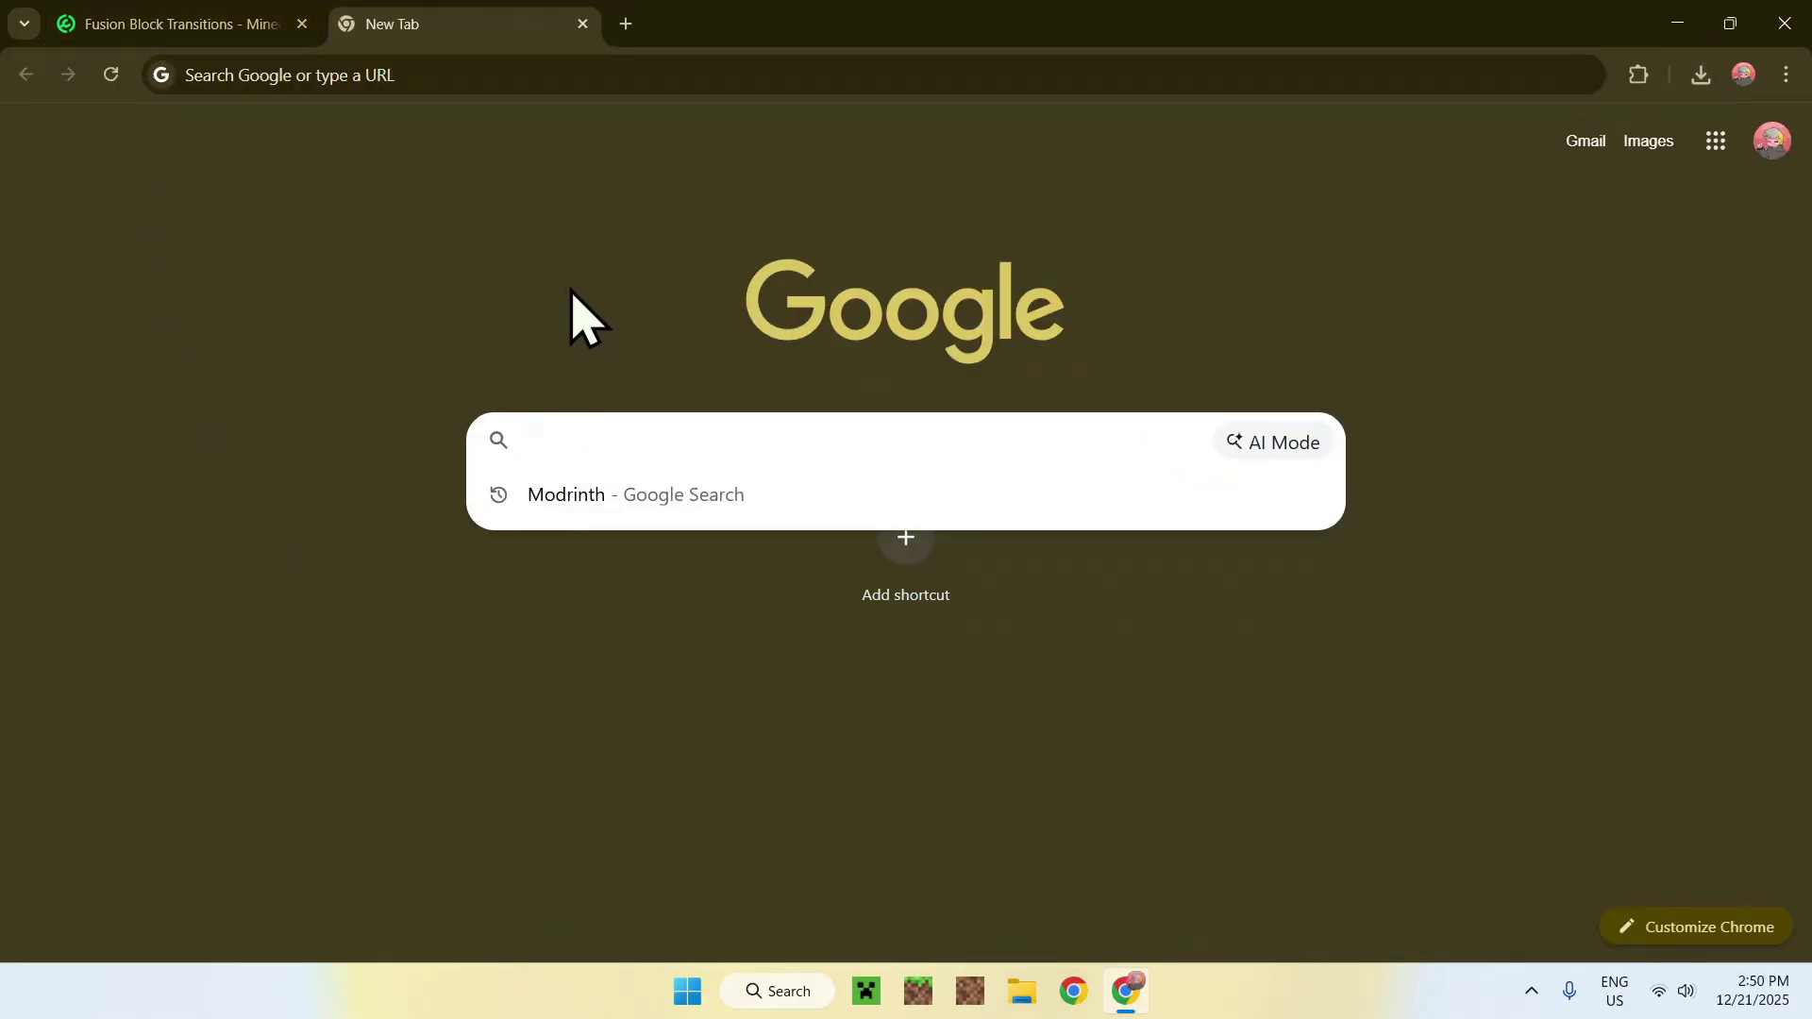
{"action": "type", "text": "Fabric Minecraft"}
{"action": "key", "text": "Return"}
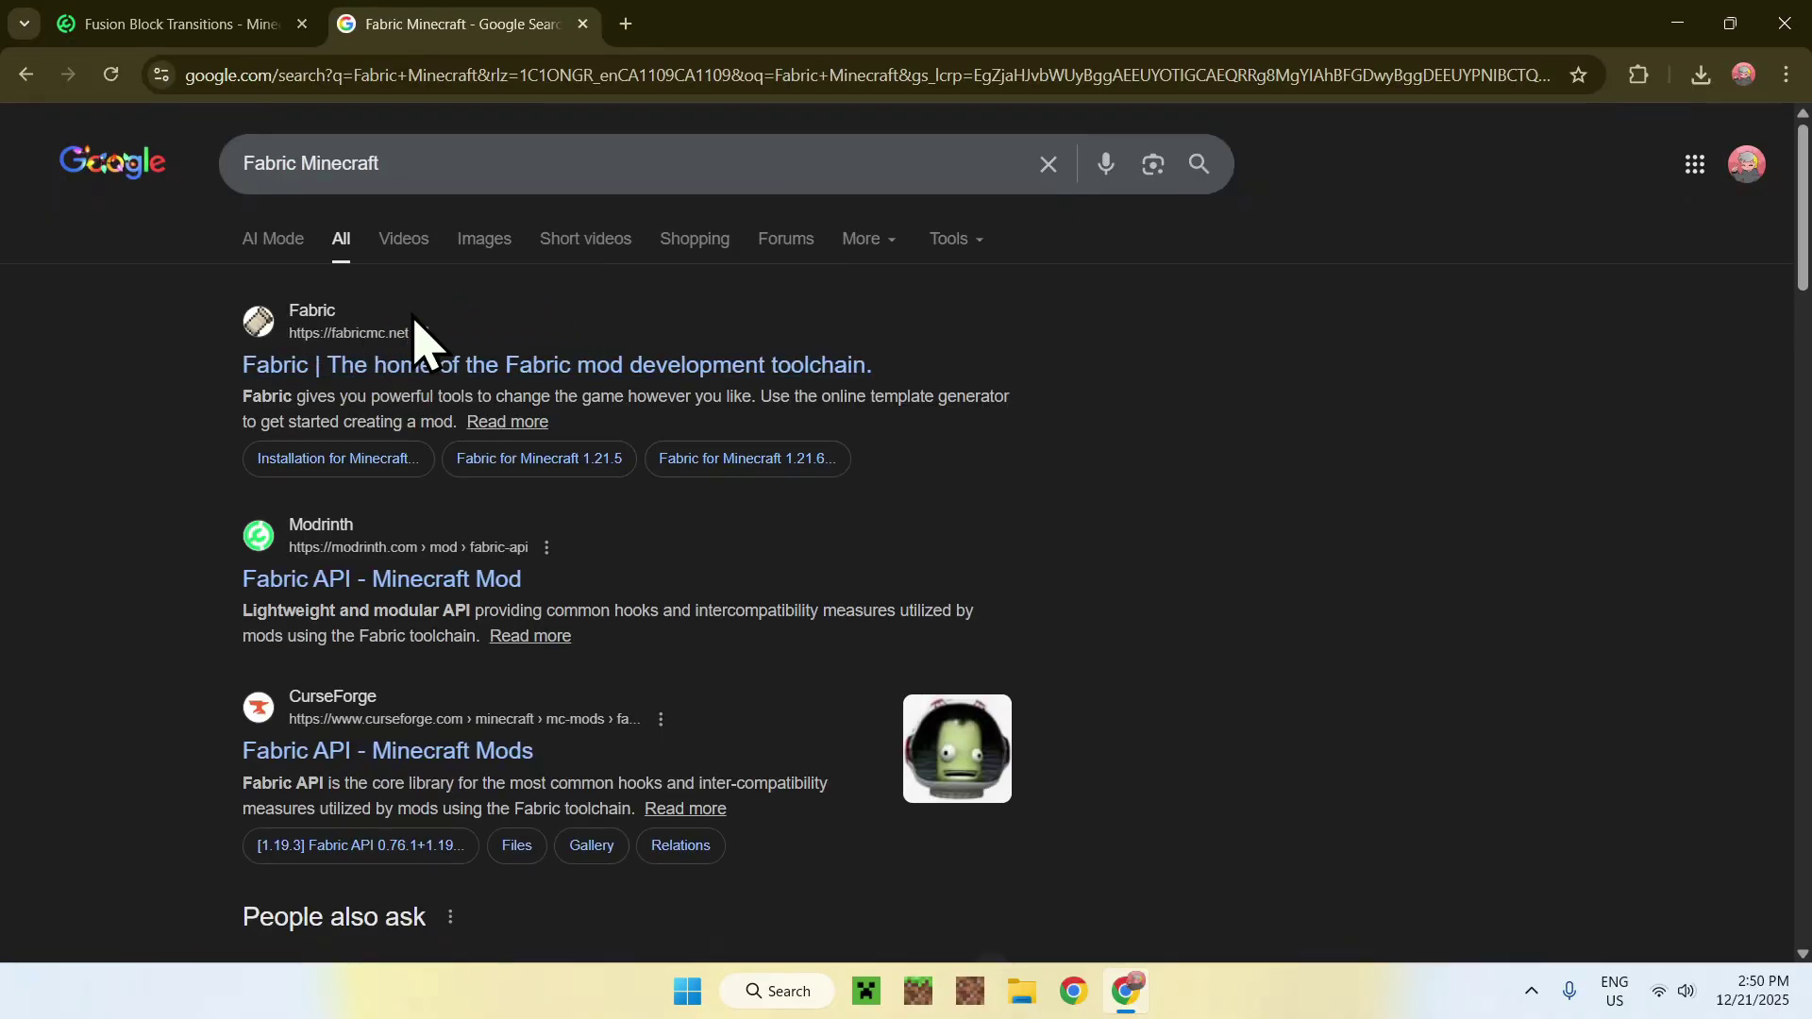
{"action": "left_click", "coordinate": [321, 373]}
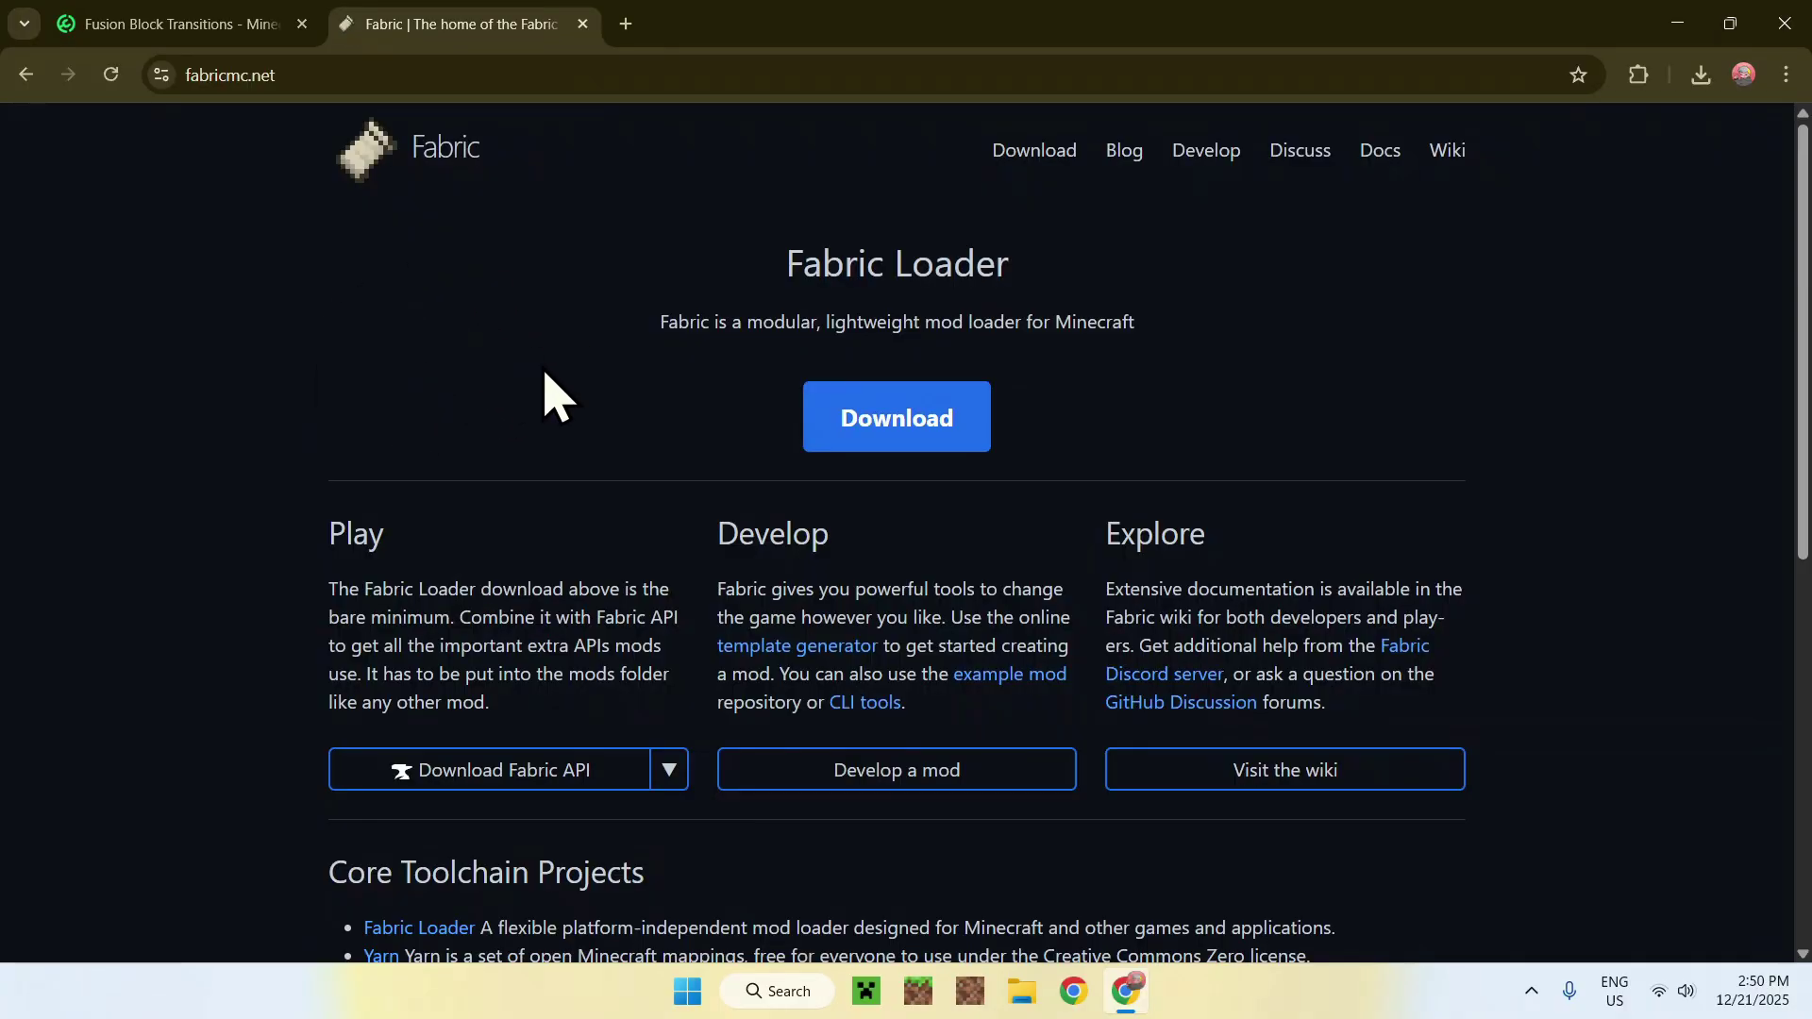
{"action": "left_click", "coordinate": [894, 439]}
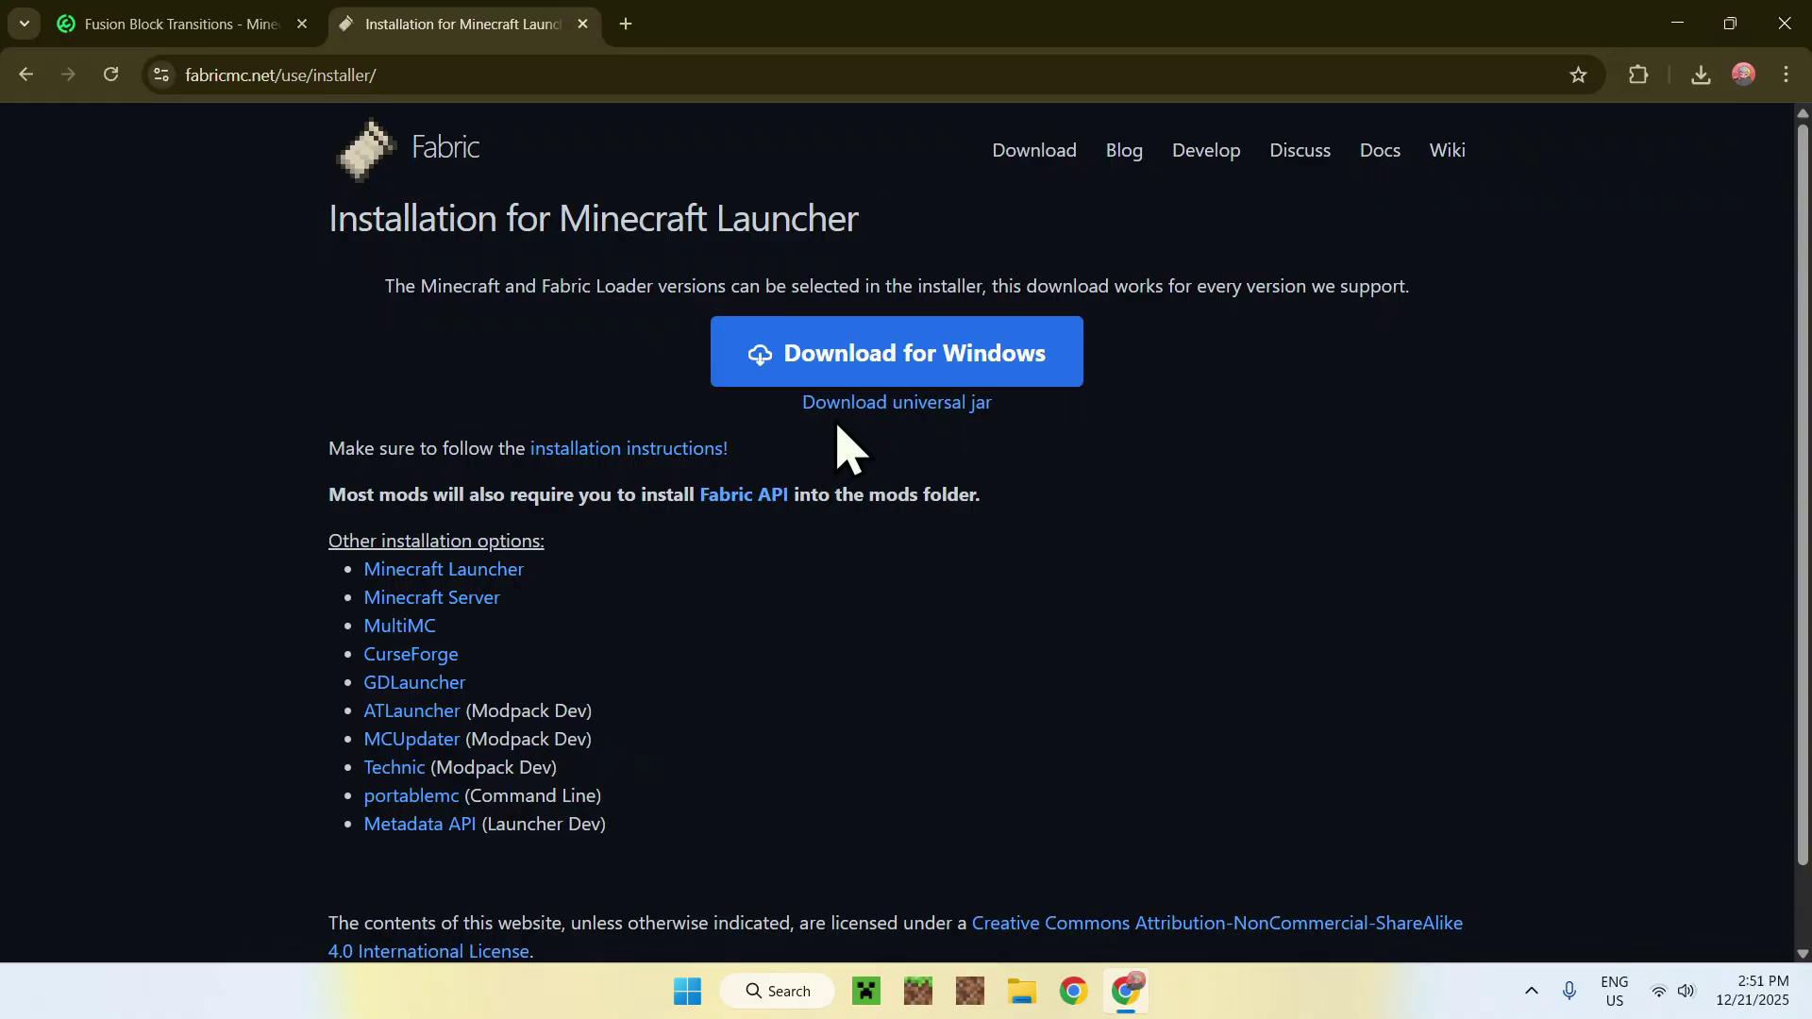
{"action": "left_click", "coordinate": [920, 375]}
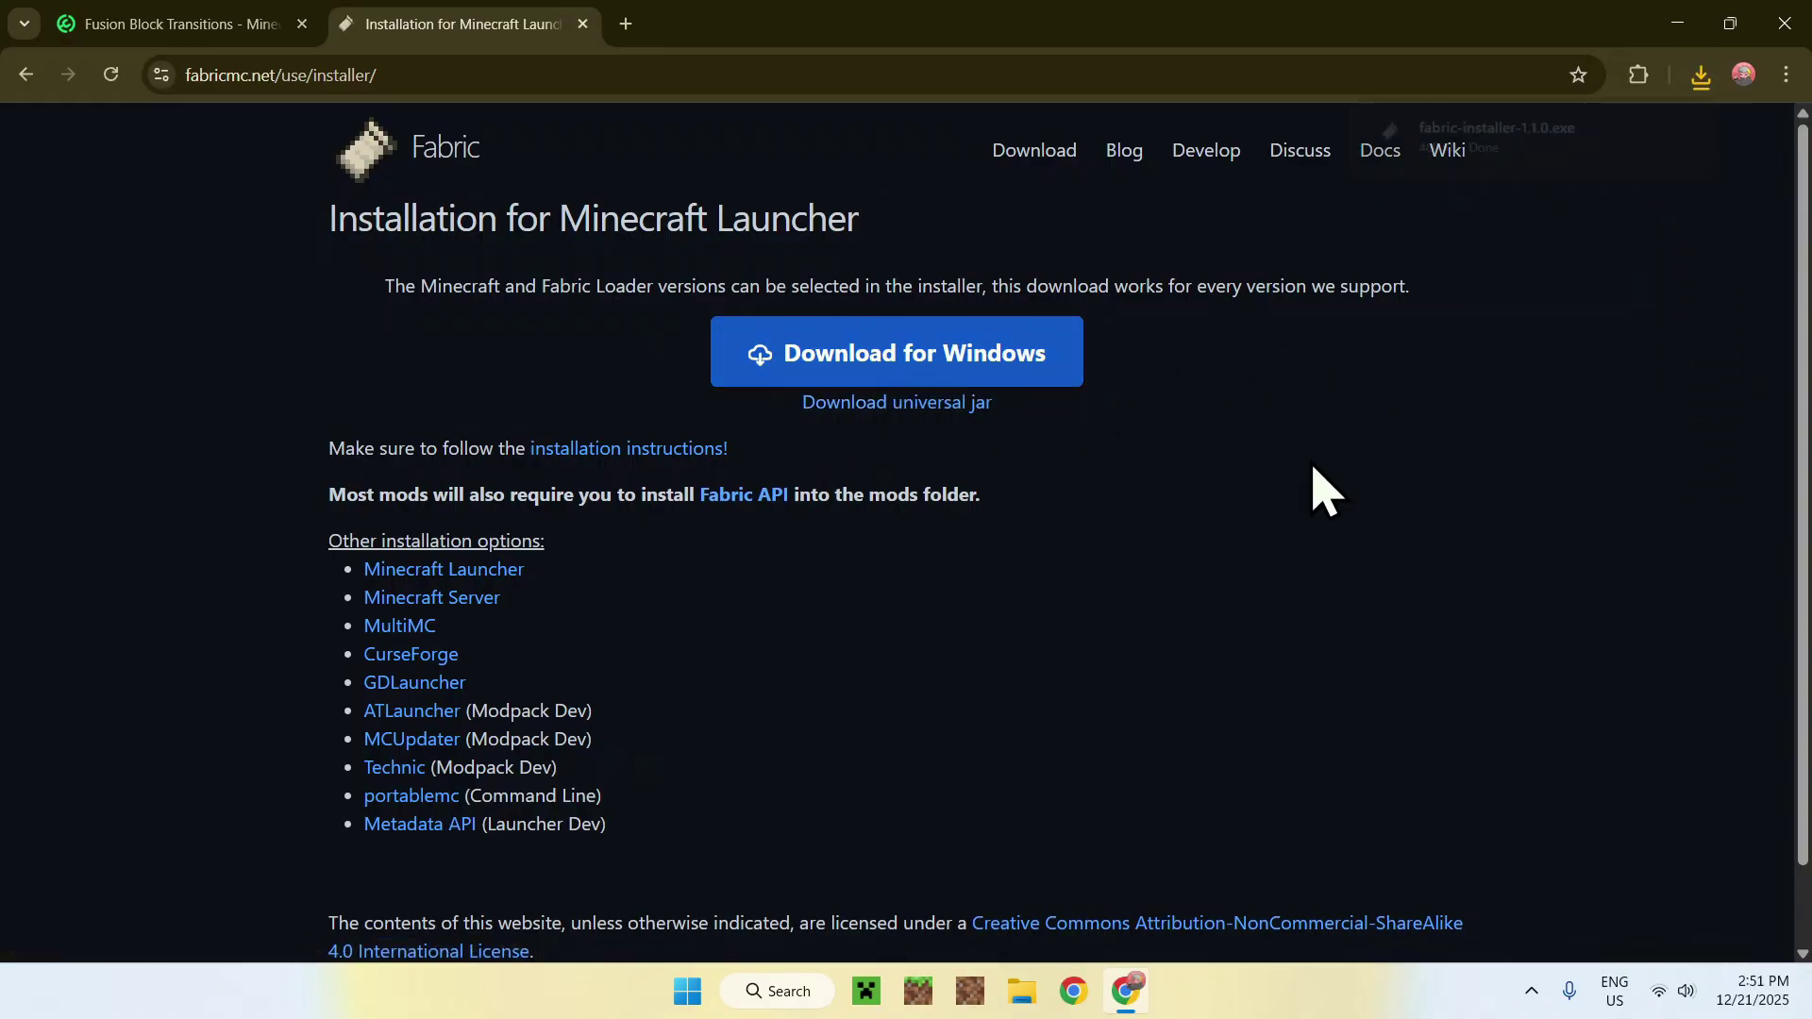
{"action": "left_click", "coordinate": [1697, 77]}
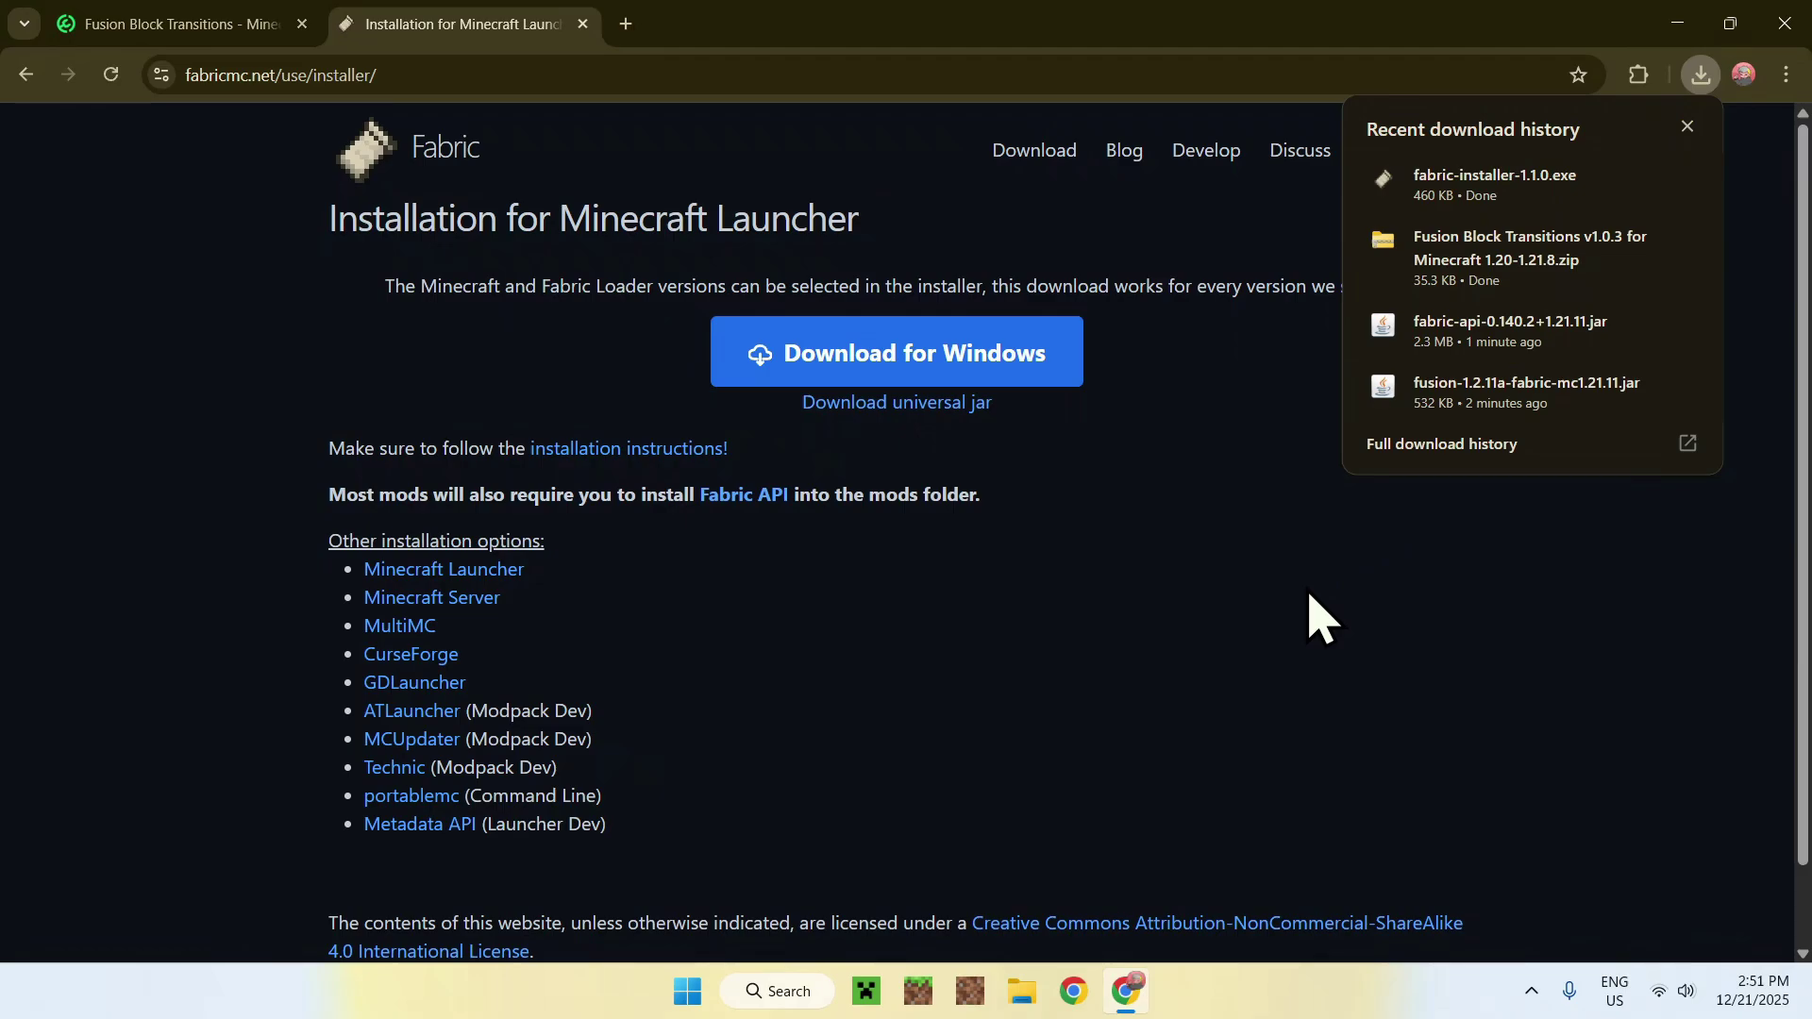
Close Chrome and launch the Fabric installer from the Downloads folder
{"action": "left_click", "coordinate": [1784, 23]}
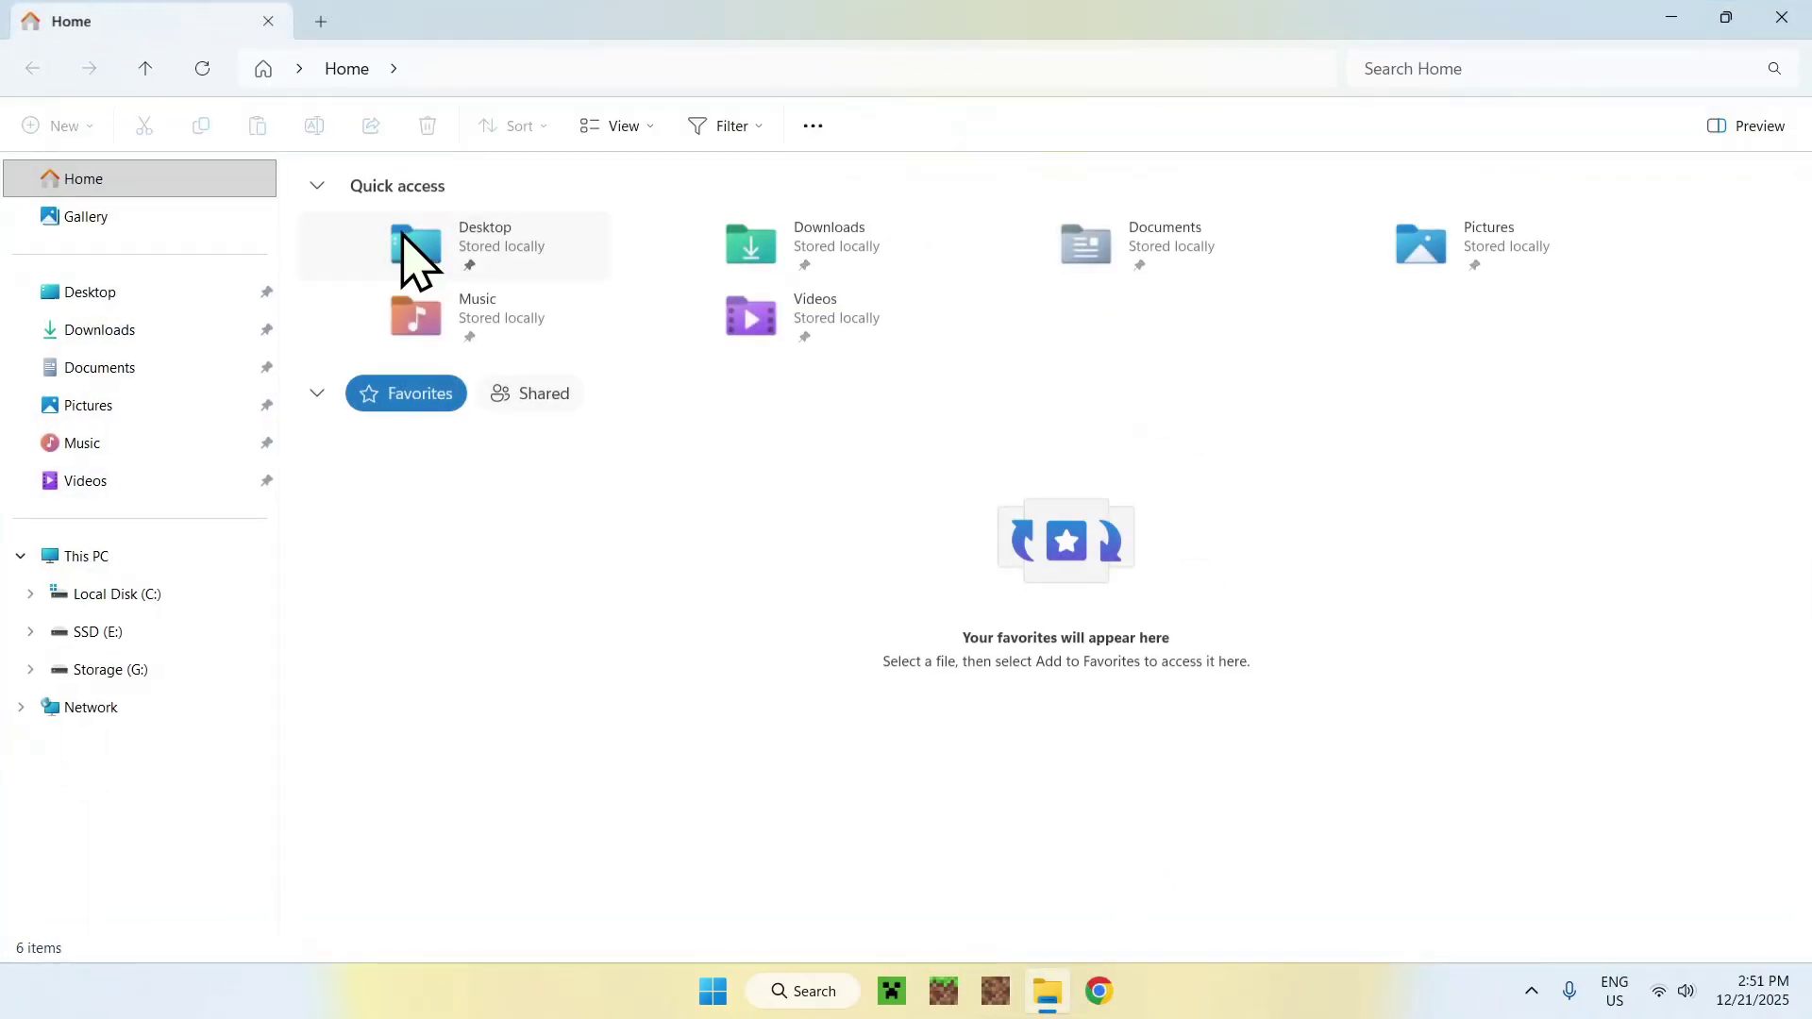
{"action": "left_click", "coordinate": [173, 332]}
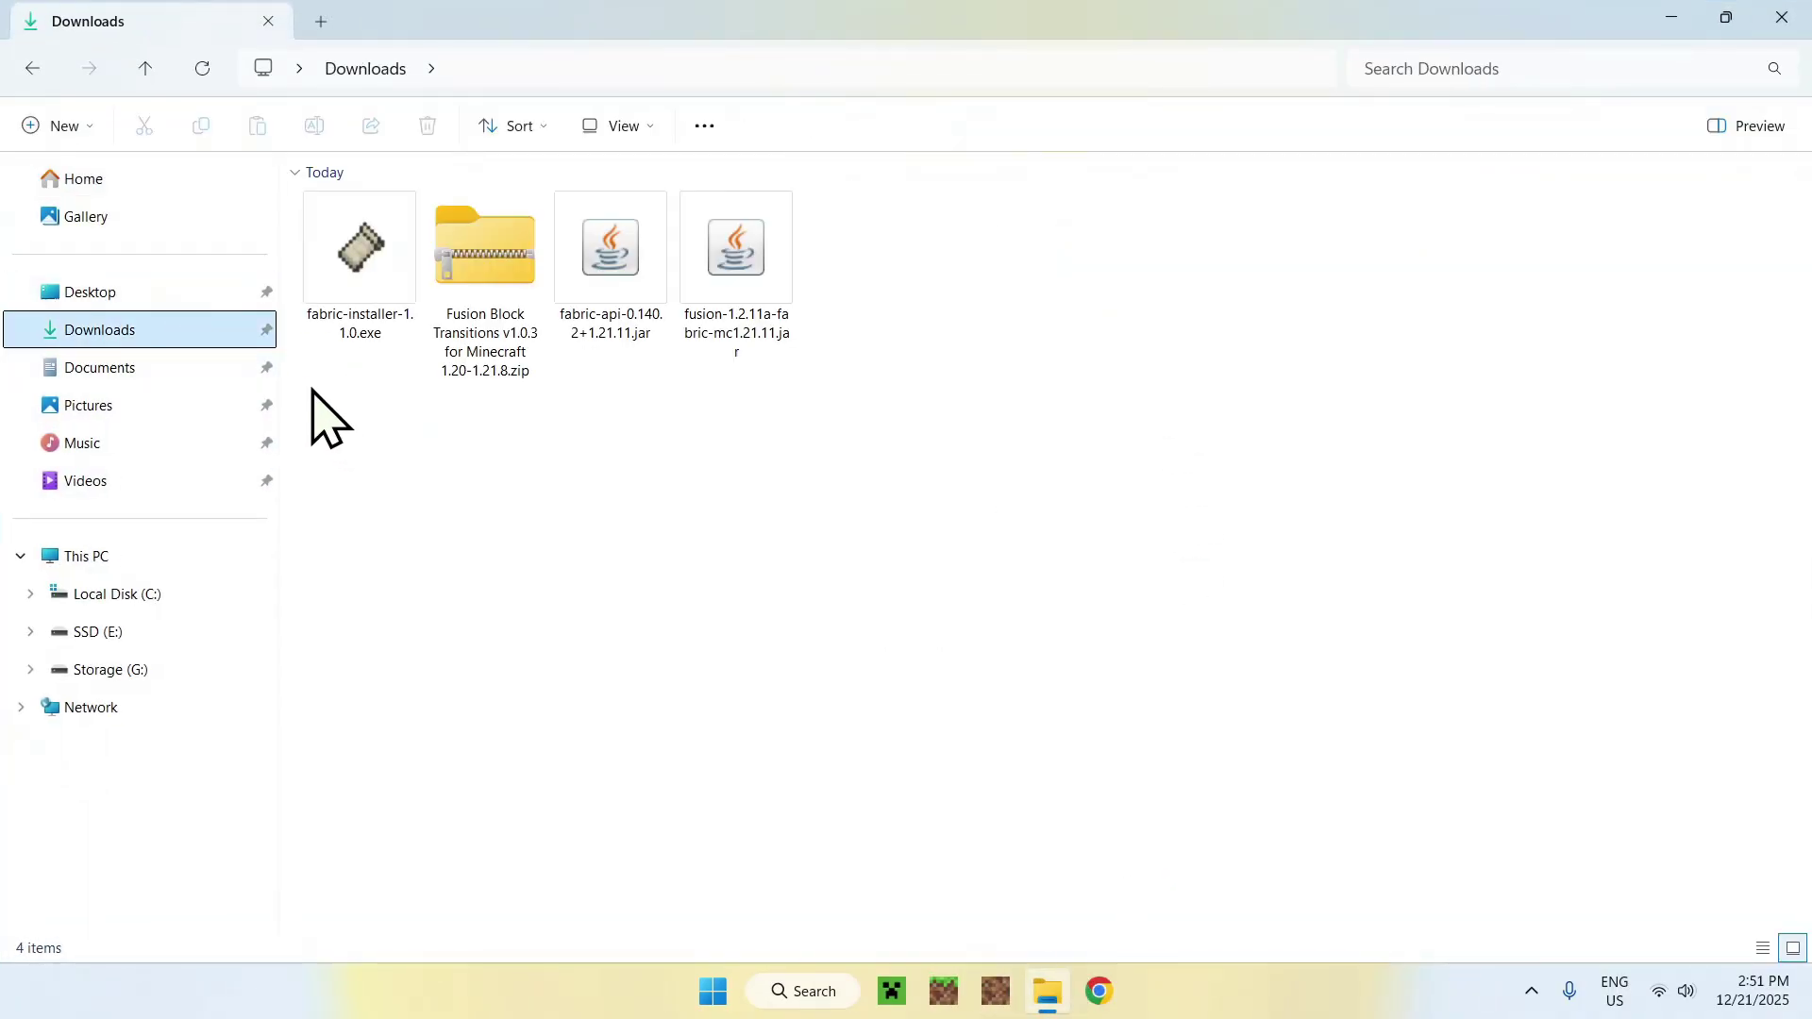
{"action": "left_click_drag", "start_coordinate": [304, 373], "coordinate": [421, 486]}
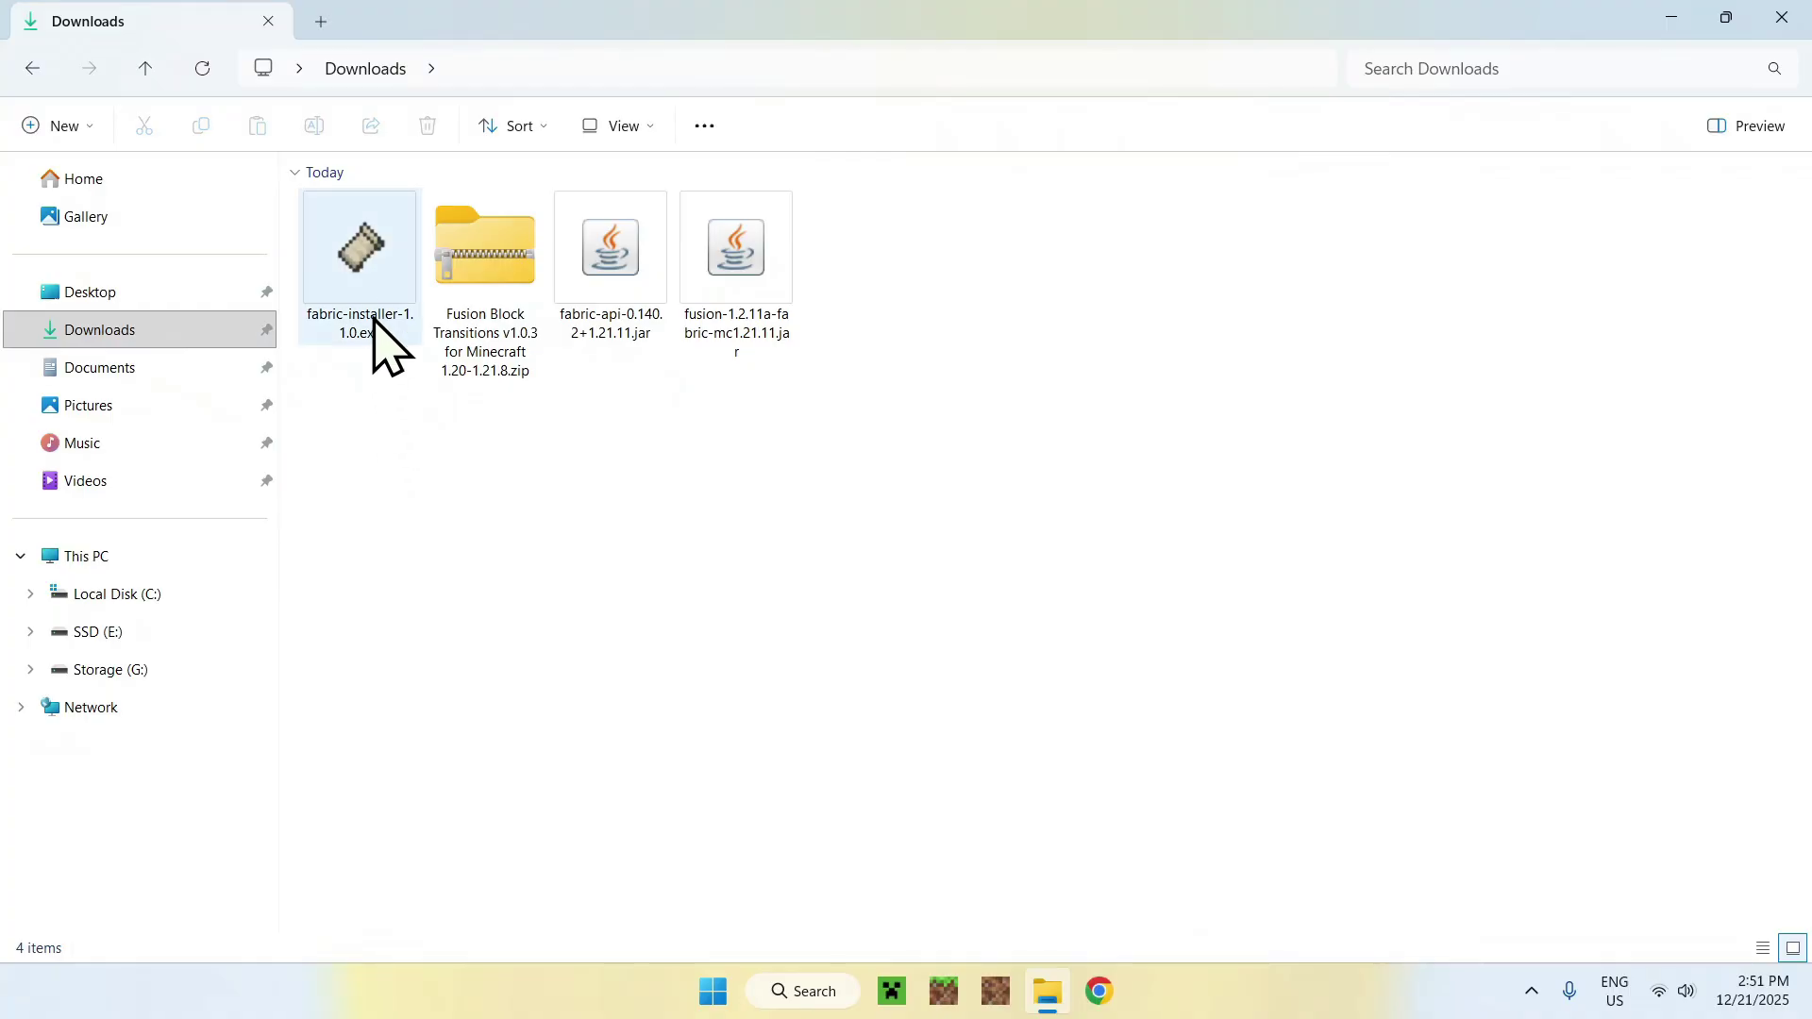
{"action": "double_click", "coordinate": [369, 286]}
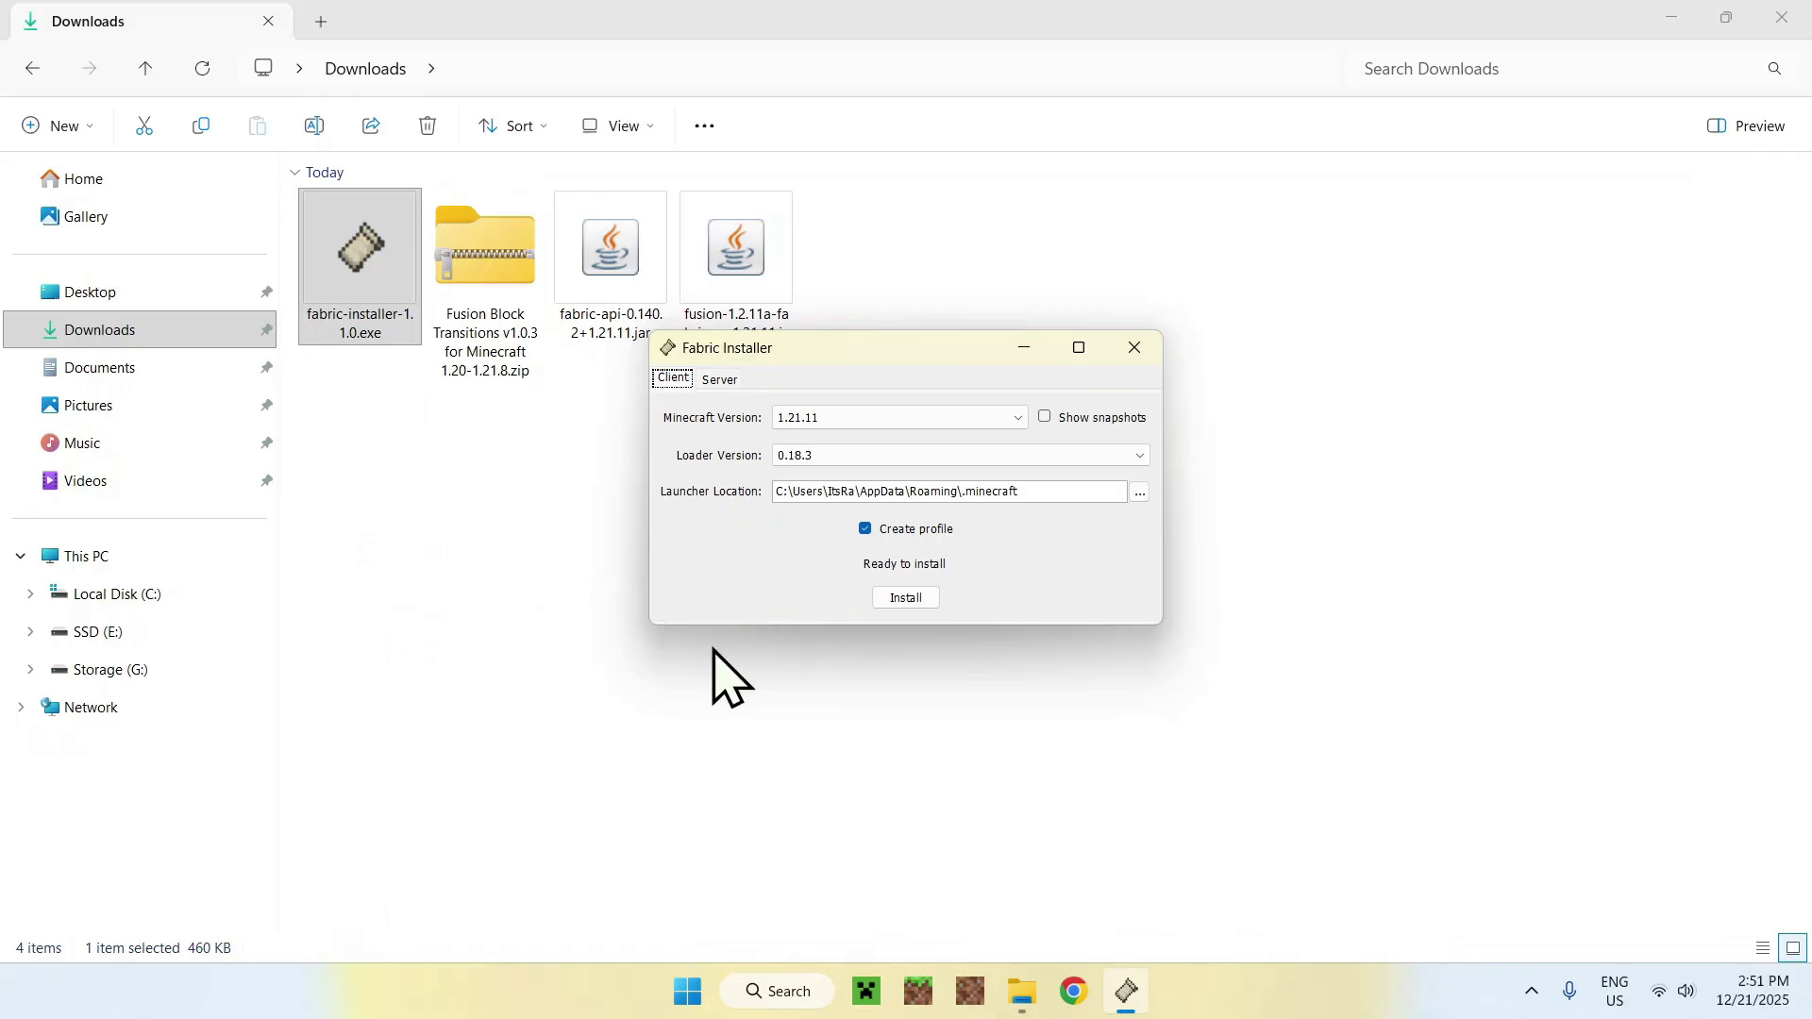
Install Fabric Loader 0.18.3 for Minecraft 1.21.11, close the installer, and start the Minecraft Launcher
{"action": "left_click", "coordinate": [905, 602]}
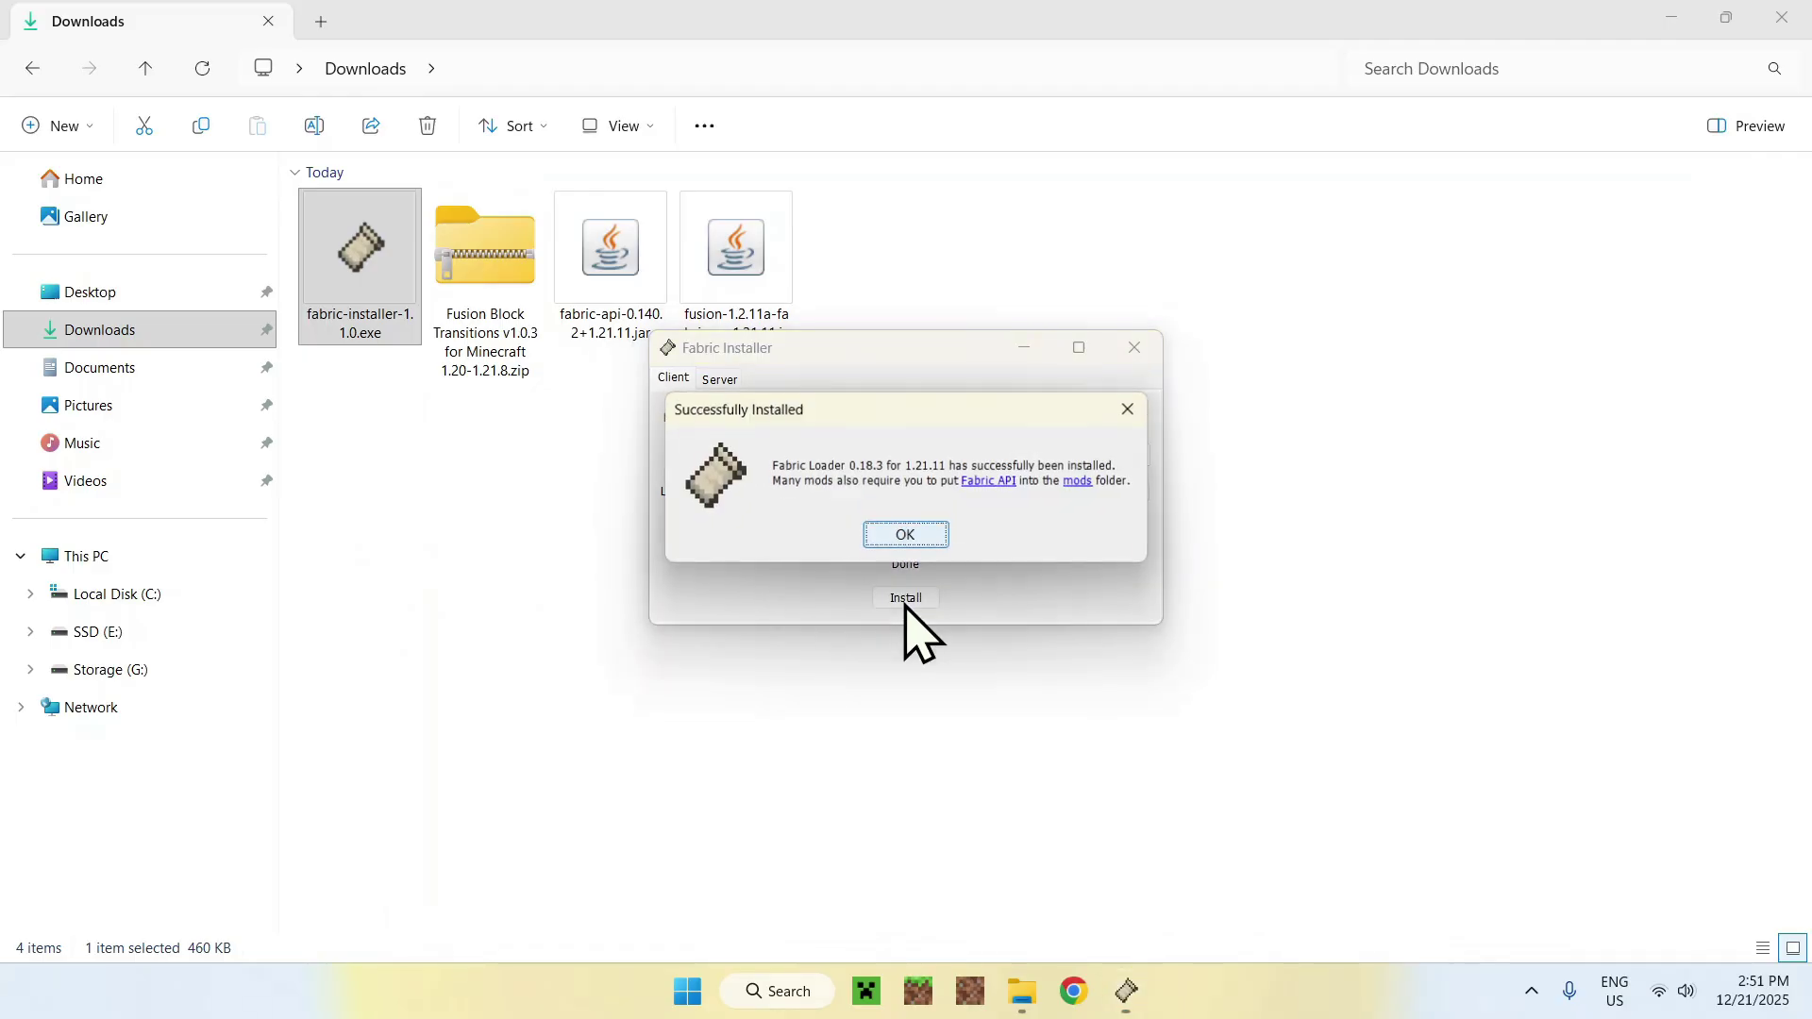
{"action": "left_click", "coordinate": [906, 535]}
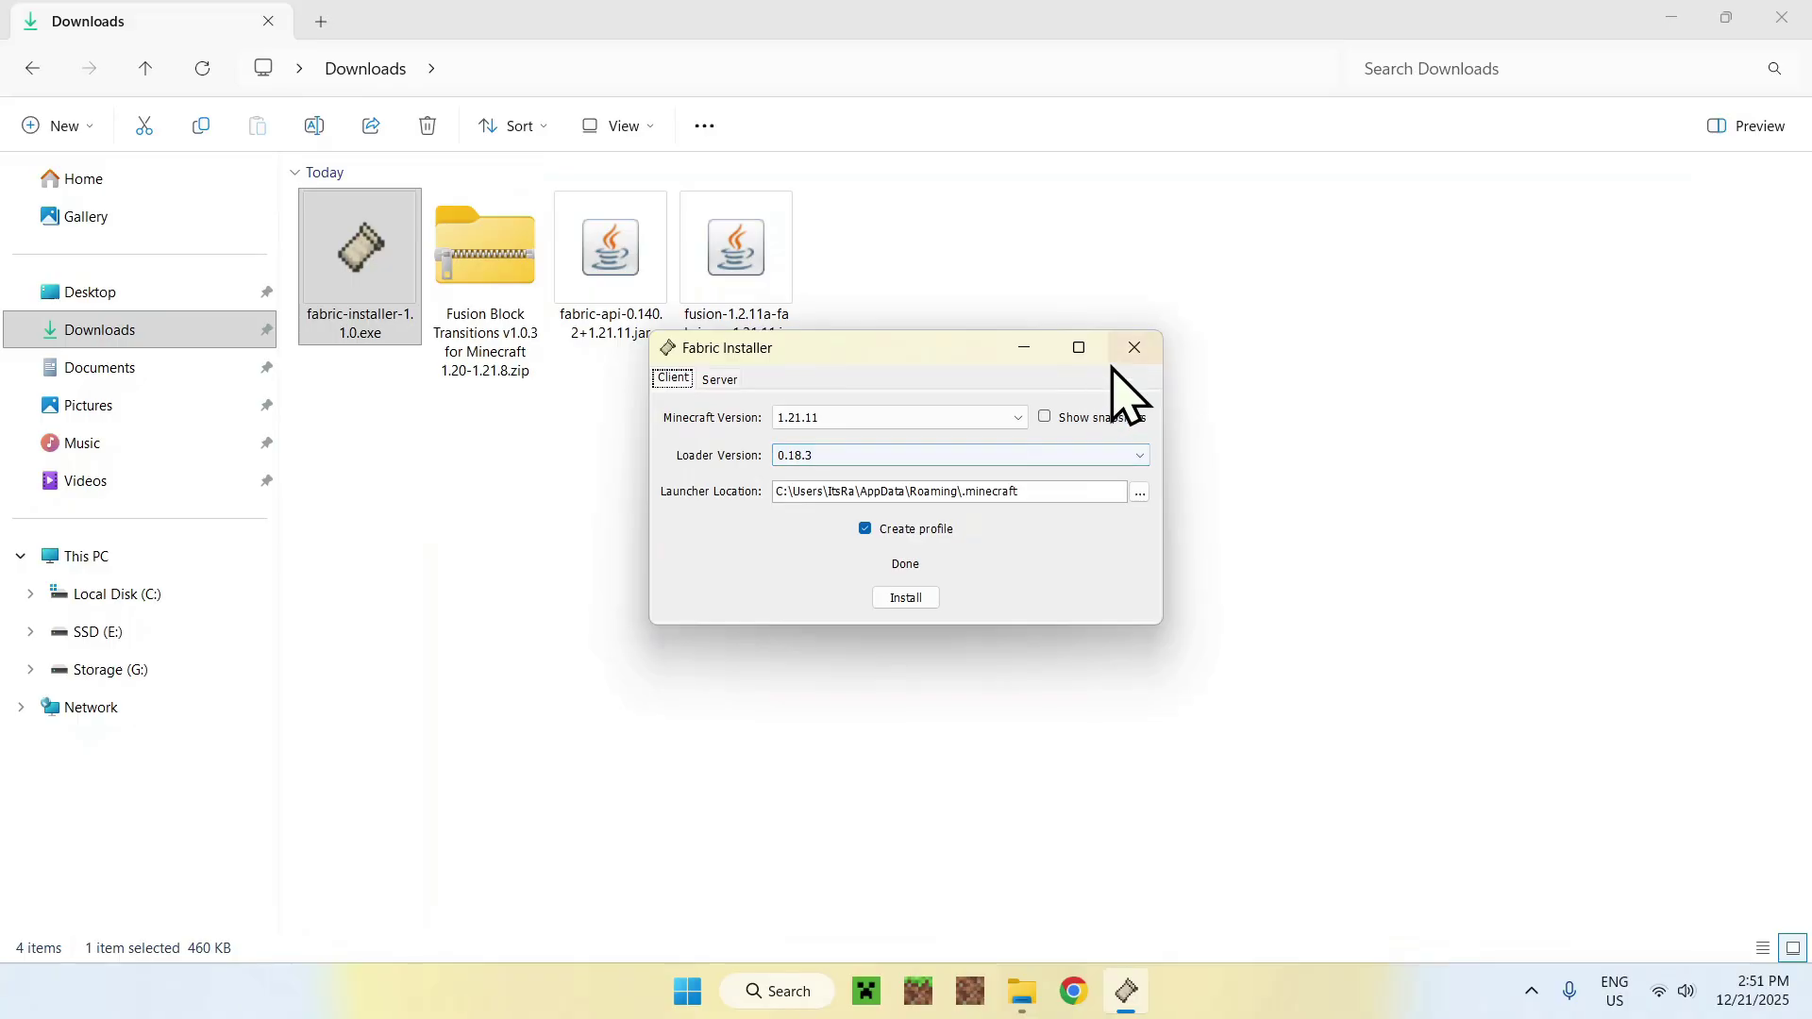
{"action": "left_click", "coordinate": [1133, 349]}
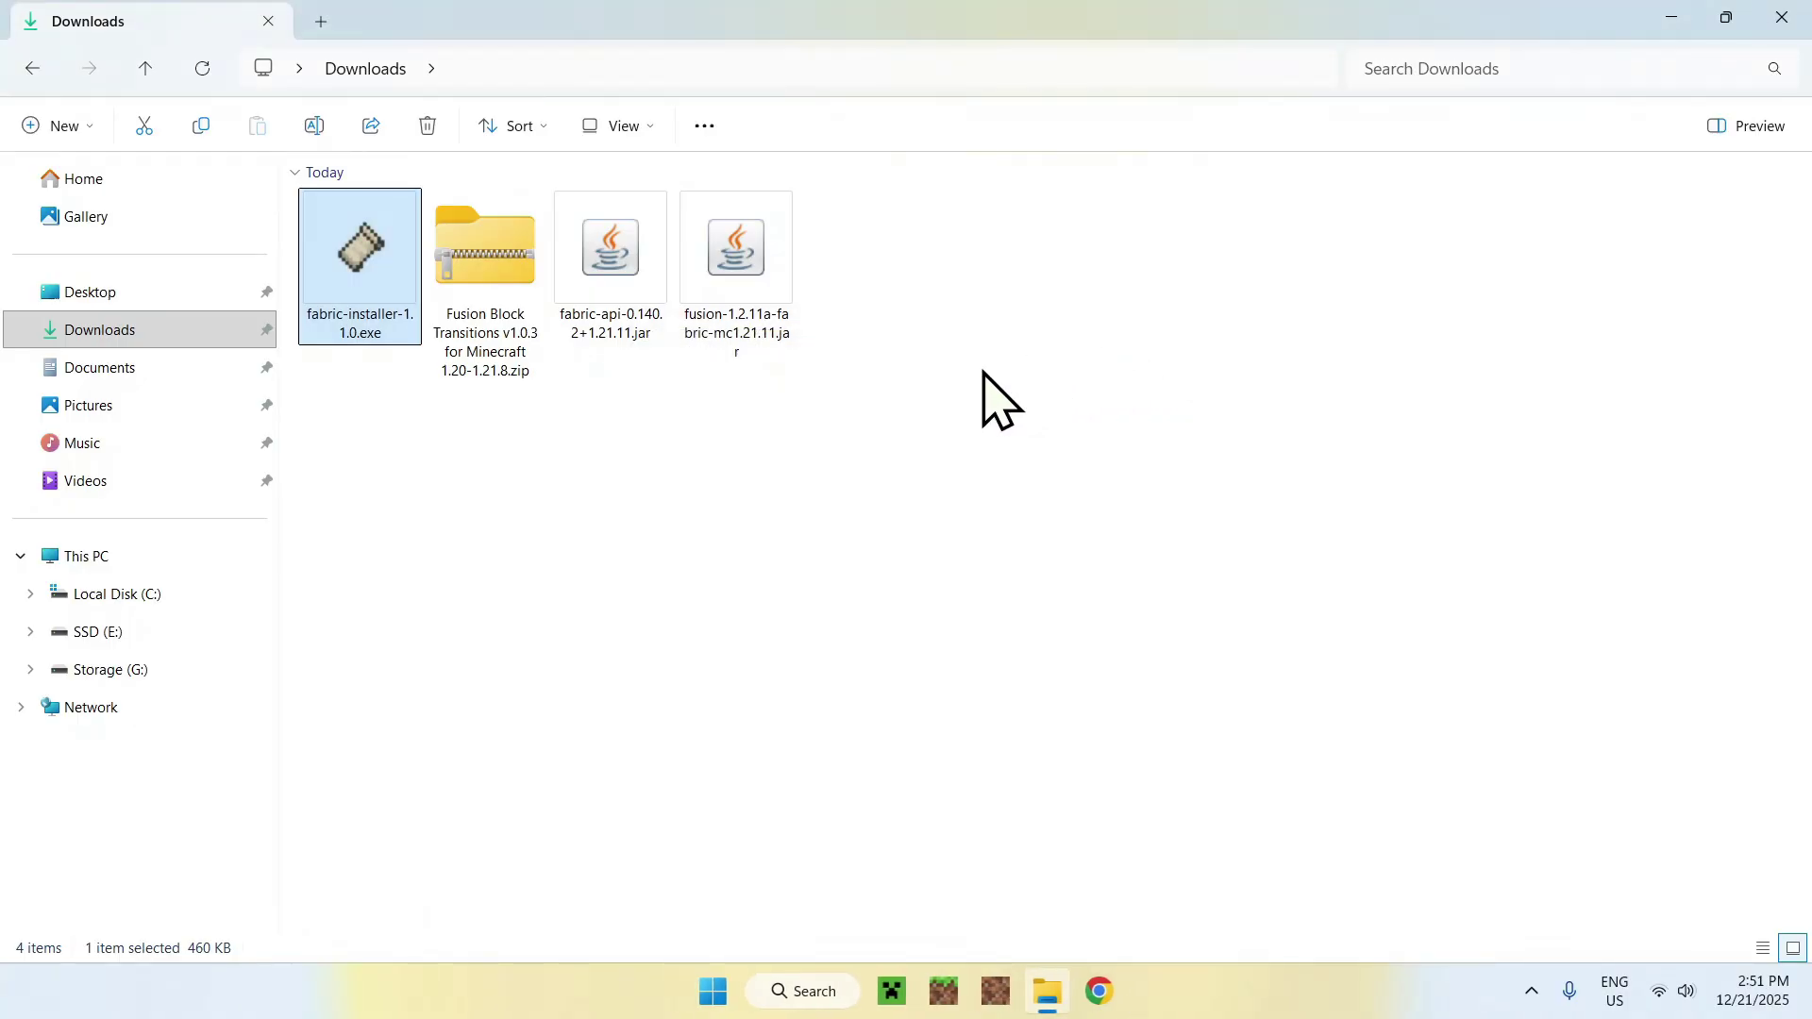
{"action": "left_click", "coordinate": [889, 990]}
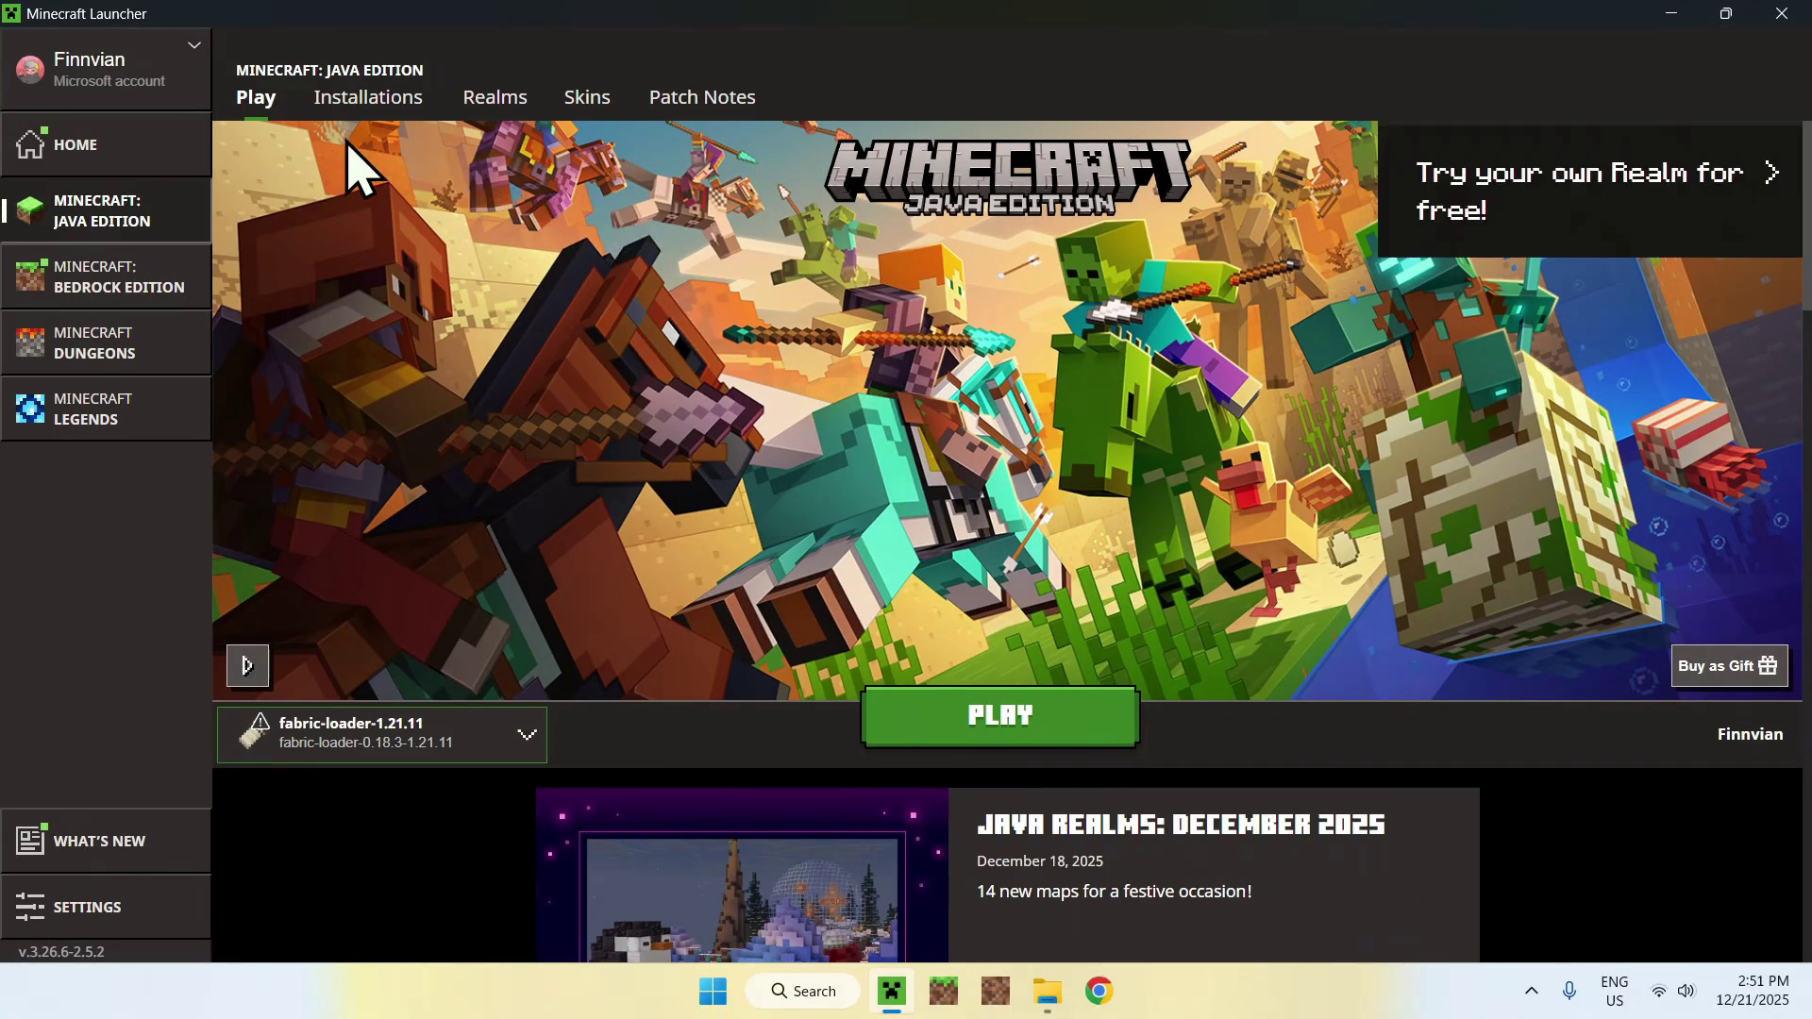
Show the launcher's Installations page listing the fabric-loader-1.21.11 profile
{"action": "left_click", "coordinate": [368, 99]}
{"action": "mouse_move", "coordinate": [756, 372]}
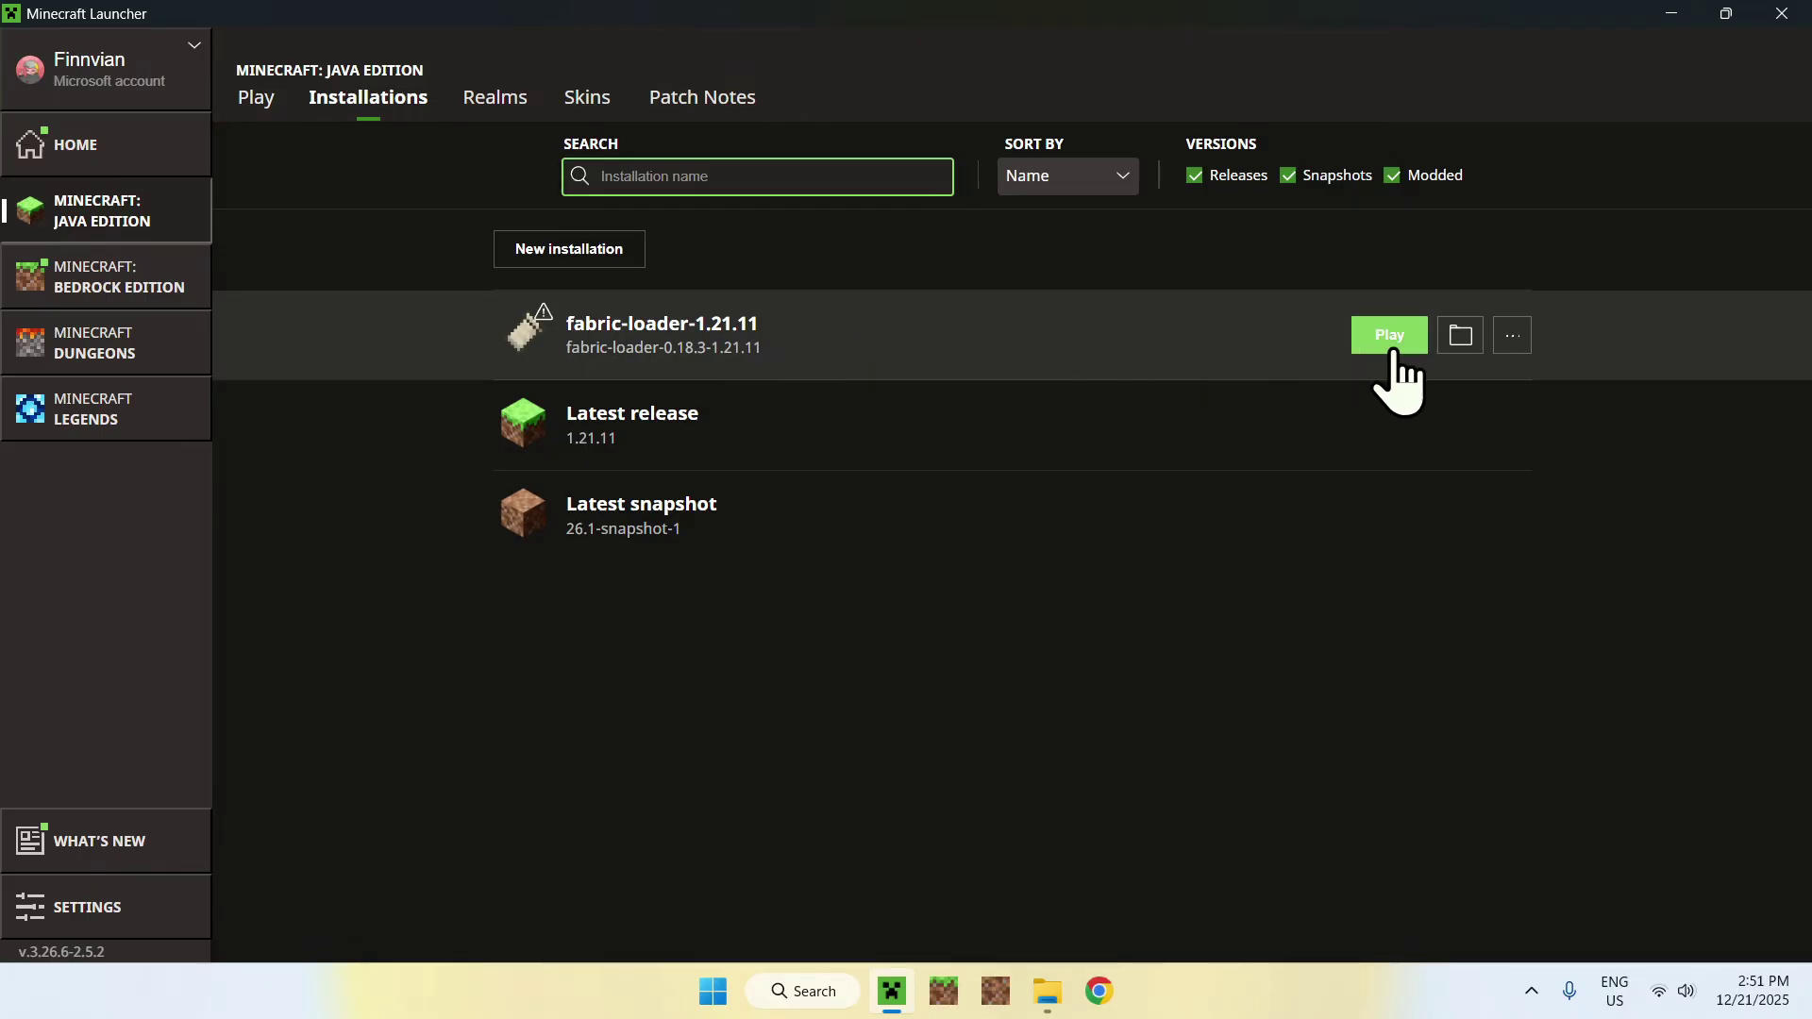
Open the fabric-loader installation's game folder and its mods folder
{"action": "left_click", "coordinate": [1461, 338]}
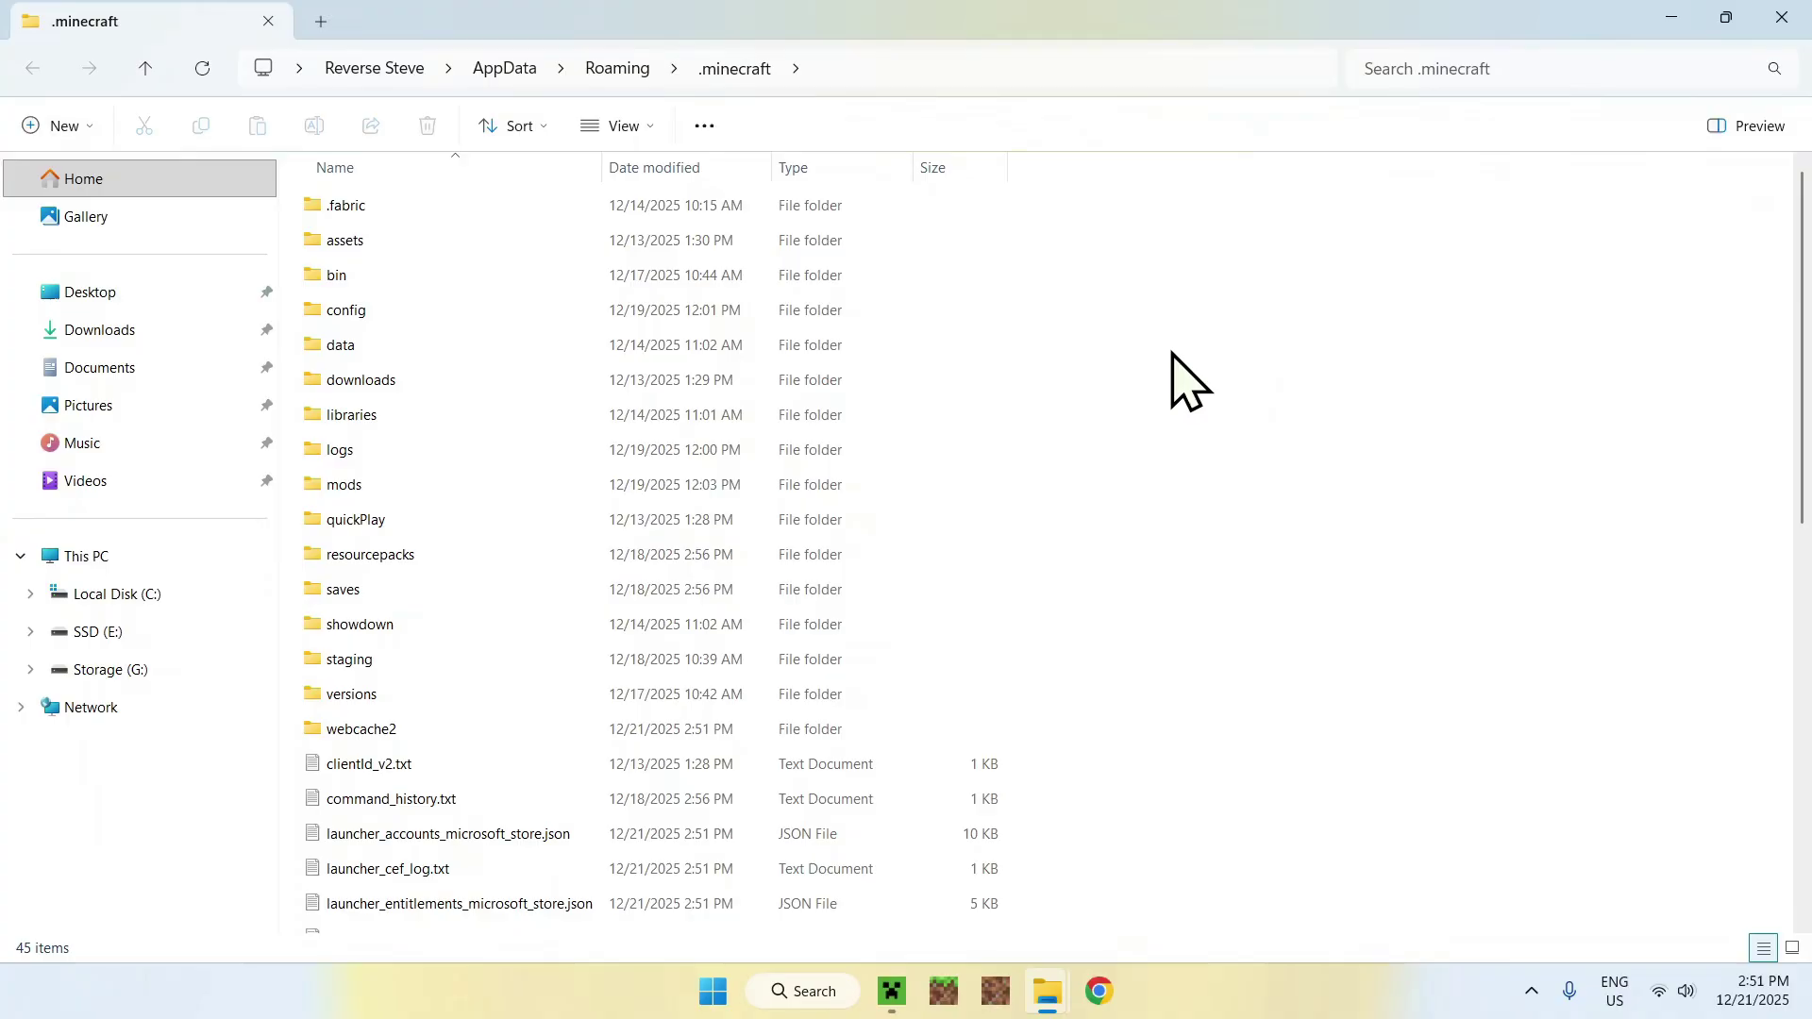
{"action": "left_click", "coordinate": [619, 484]}
{"action": "double_click", "coordinate": [523, 486]}
{"action": "left_click_drag", "start_coordinate": [374, 239], "coordinate": [824, 664]}
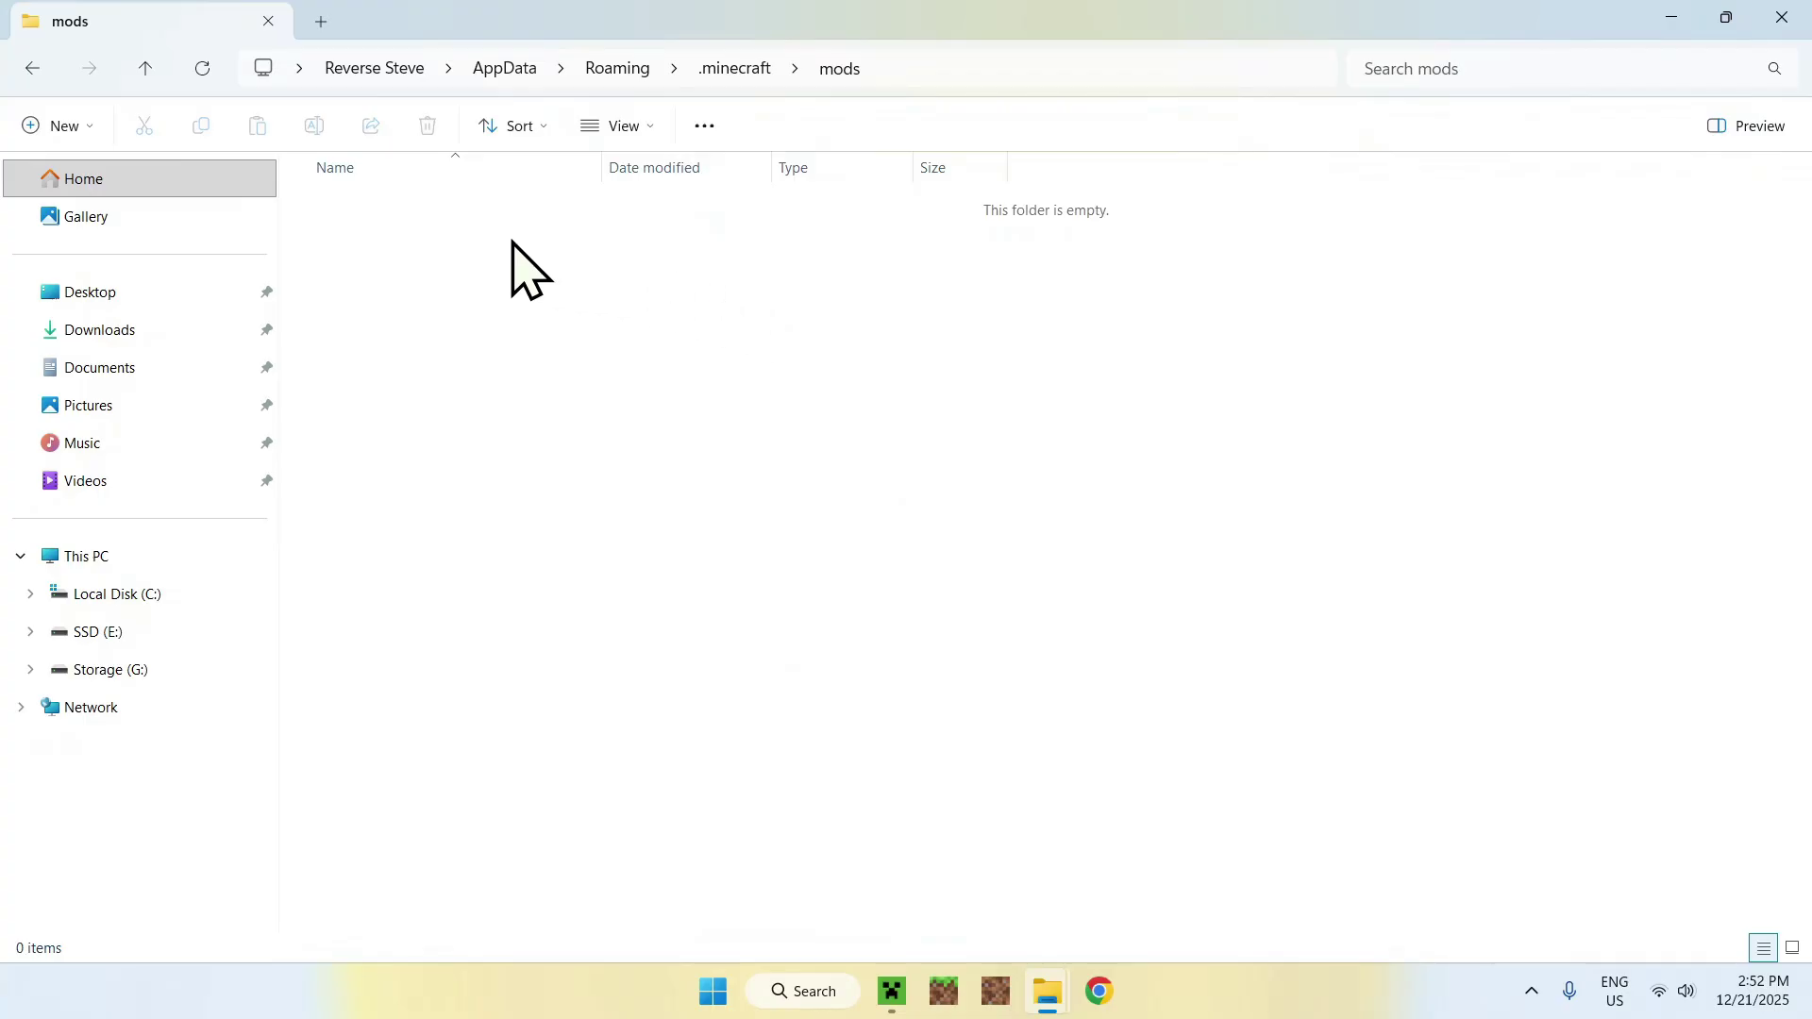
Copy the Fabric API and Fusion jars from Downloads into mods, then return to .minecraft
{"action": "left_click", "coordinate": [215, 331]}
{"action": "left_click_drag", "start_coordinate": [587, 421], "coordinate": [745, 321]}
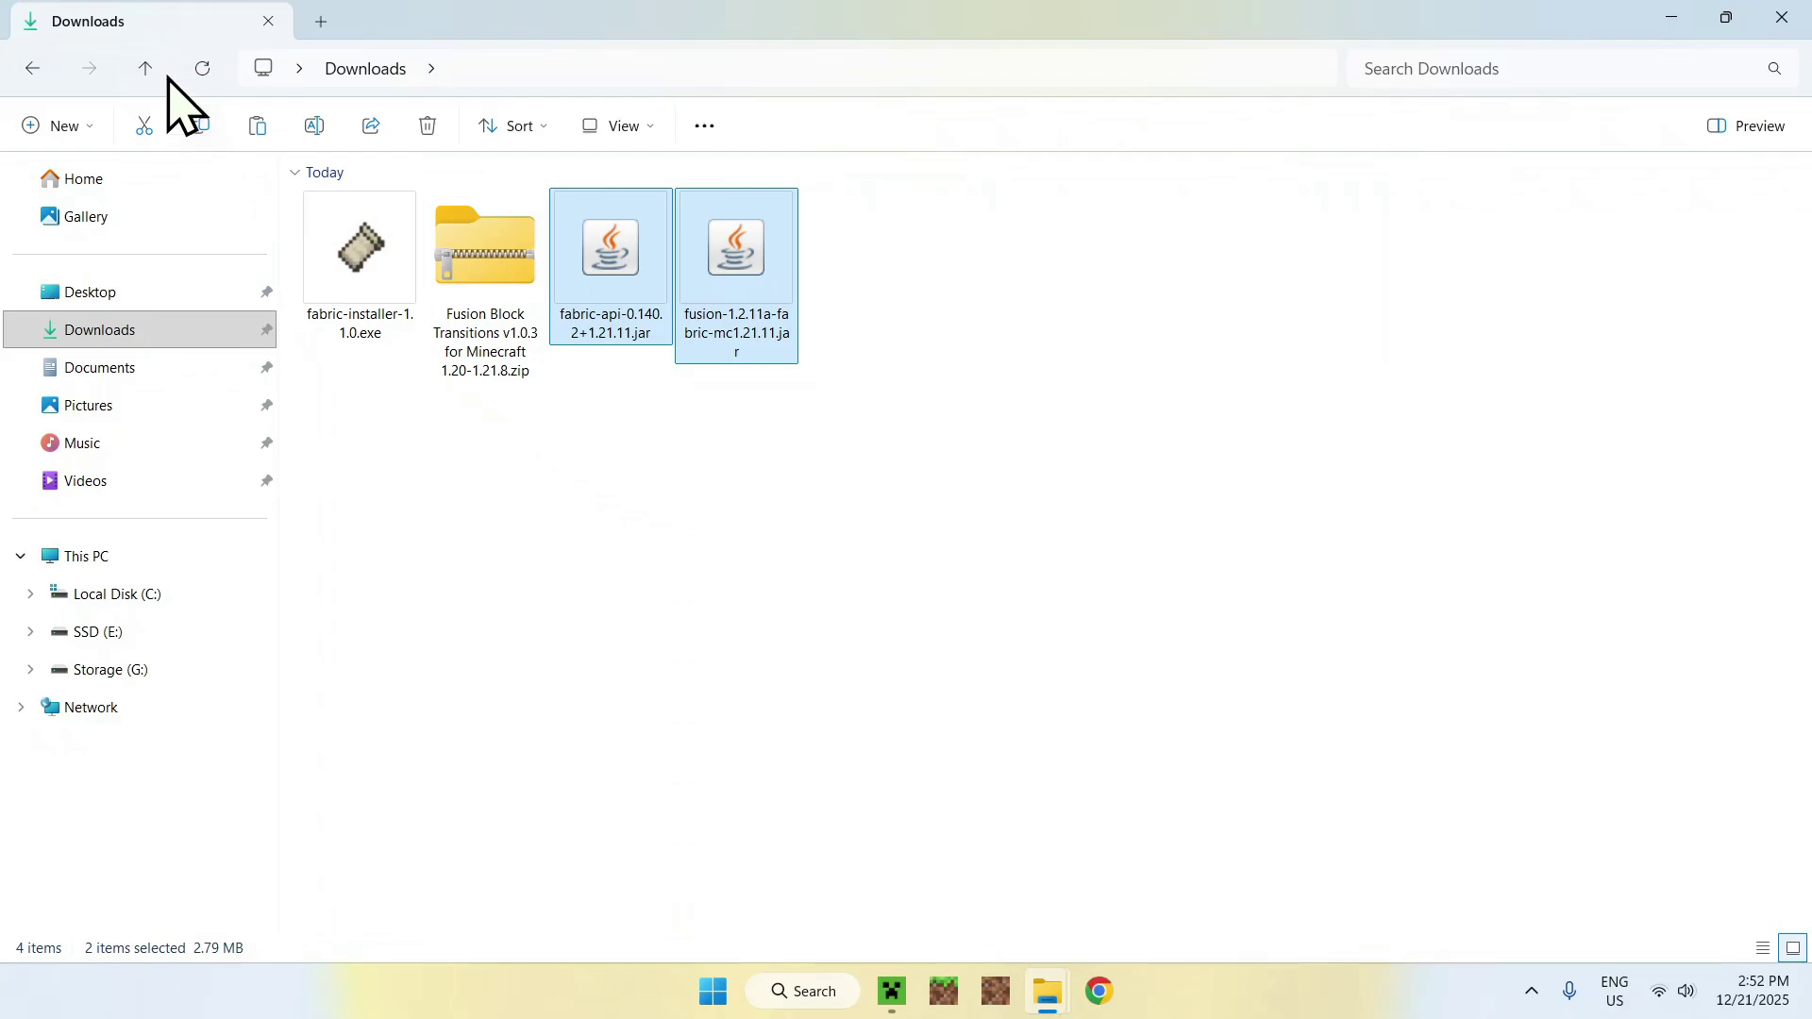
{"action": "left_click", "coordinate": [32, 70]}
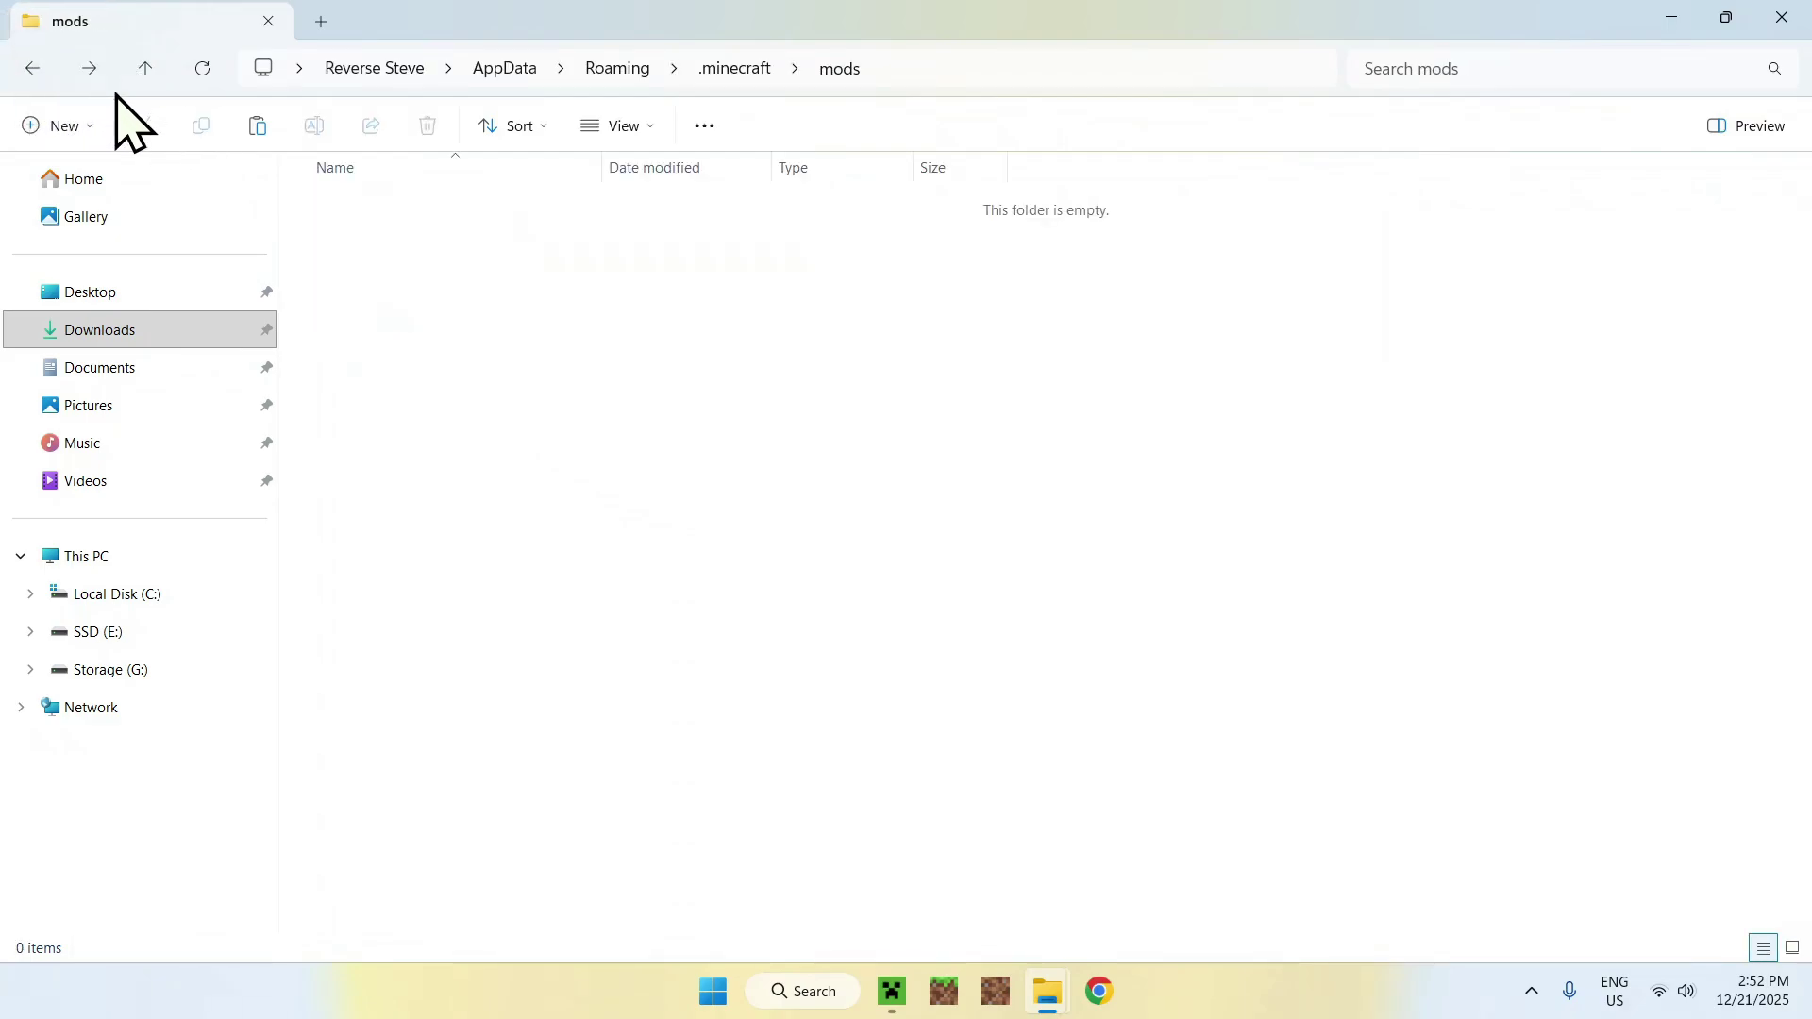
{"action": "left_click", "coordinate": [256, 127]}
{"action": "left_click", "coordinate": [418, 345]}
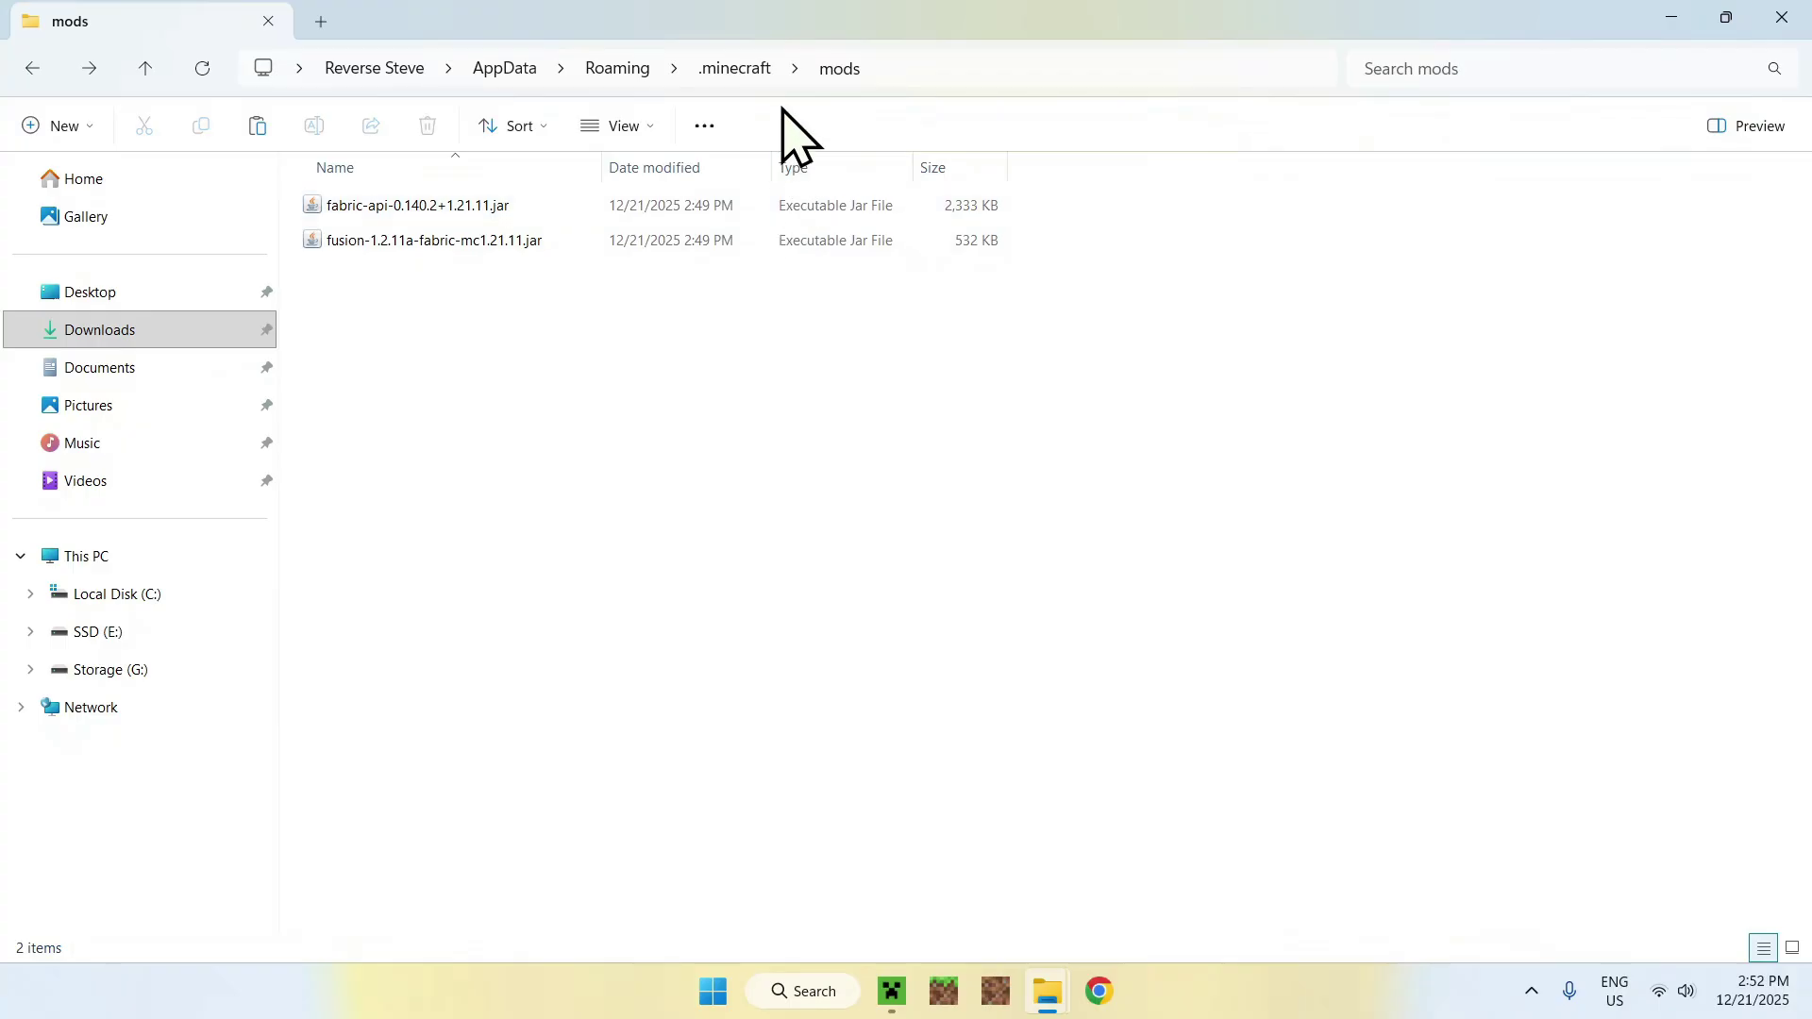
{"action": "left_click", "coordinate": [732, 70]}
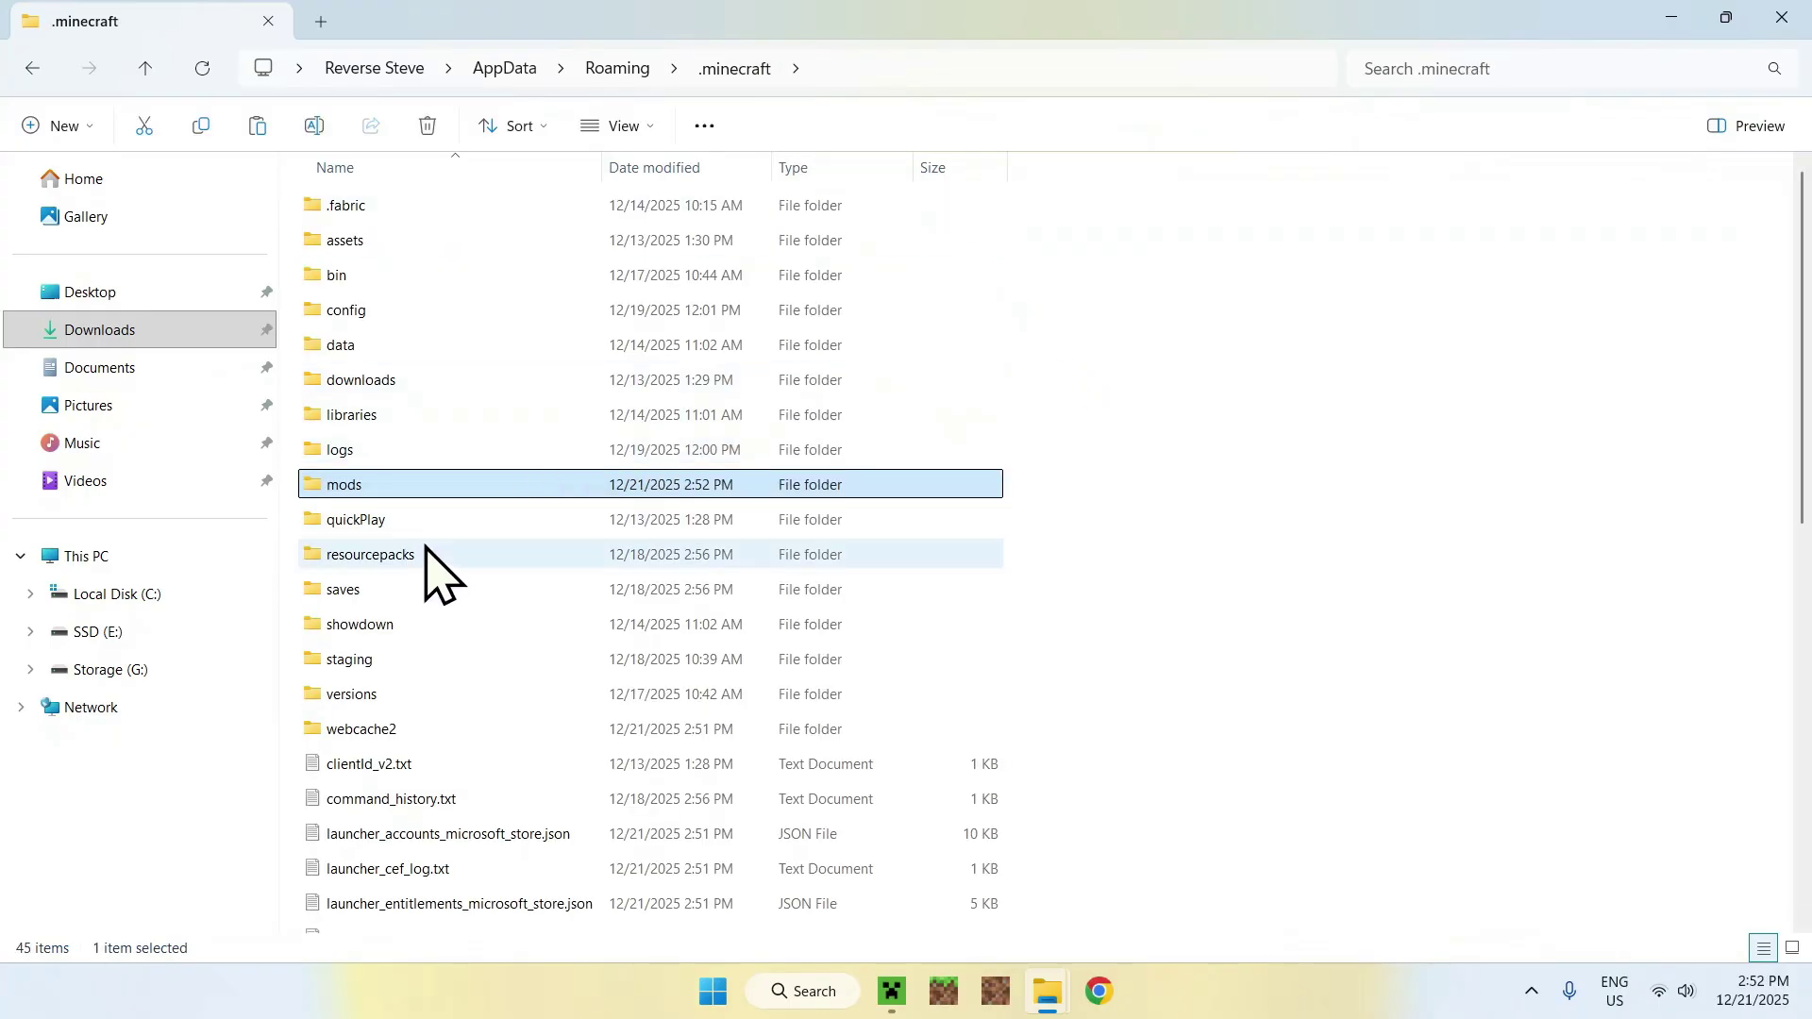
{"action": "left_click", "coordinate": [484, 557]}
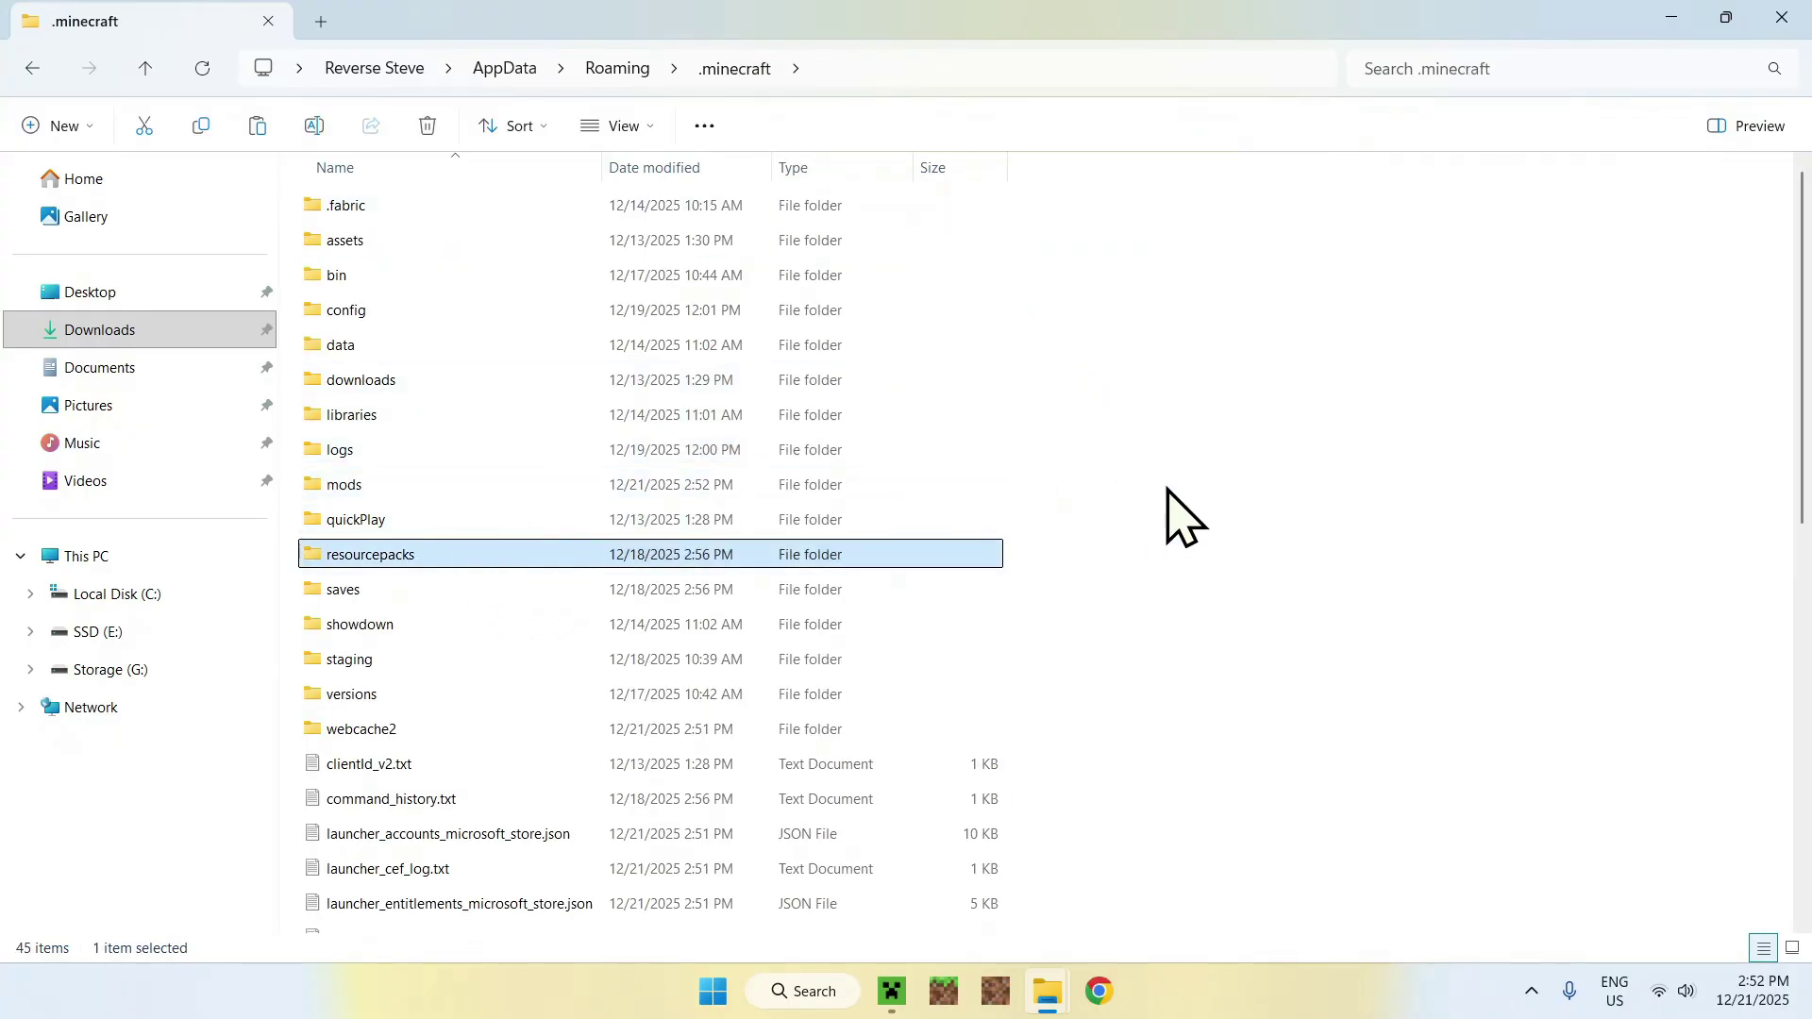
Paste the Fusion Block Transitions v1.0.3 zip into resourcepacks, then reopen the mods folder
{"action": "double_click", "coordinate": [465, 555]}
{"action": "left_click_drag", "start_coordinate": [356, 207], "coordinate": [805, 493]}
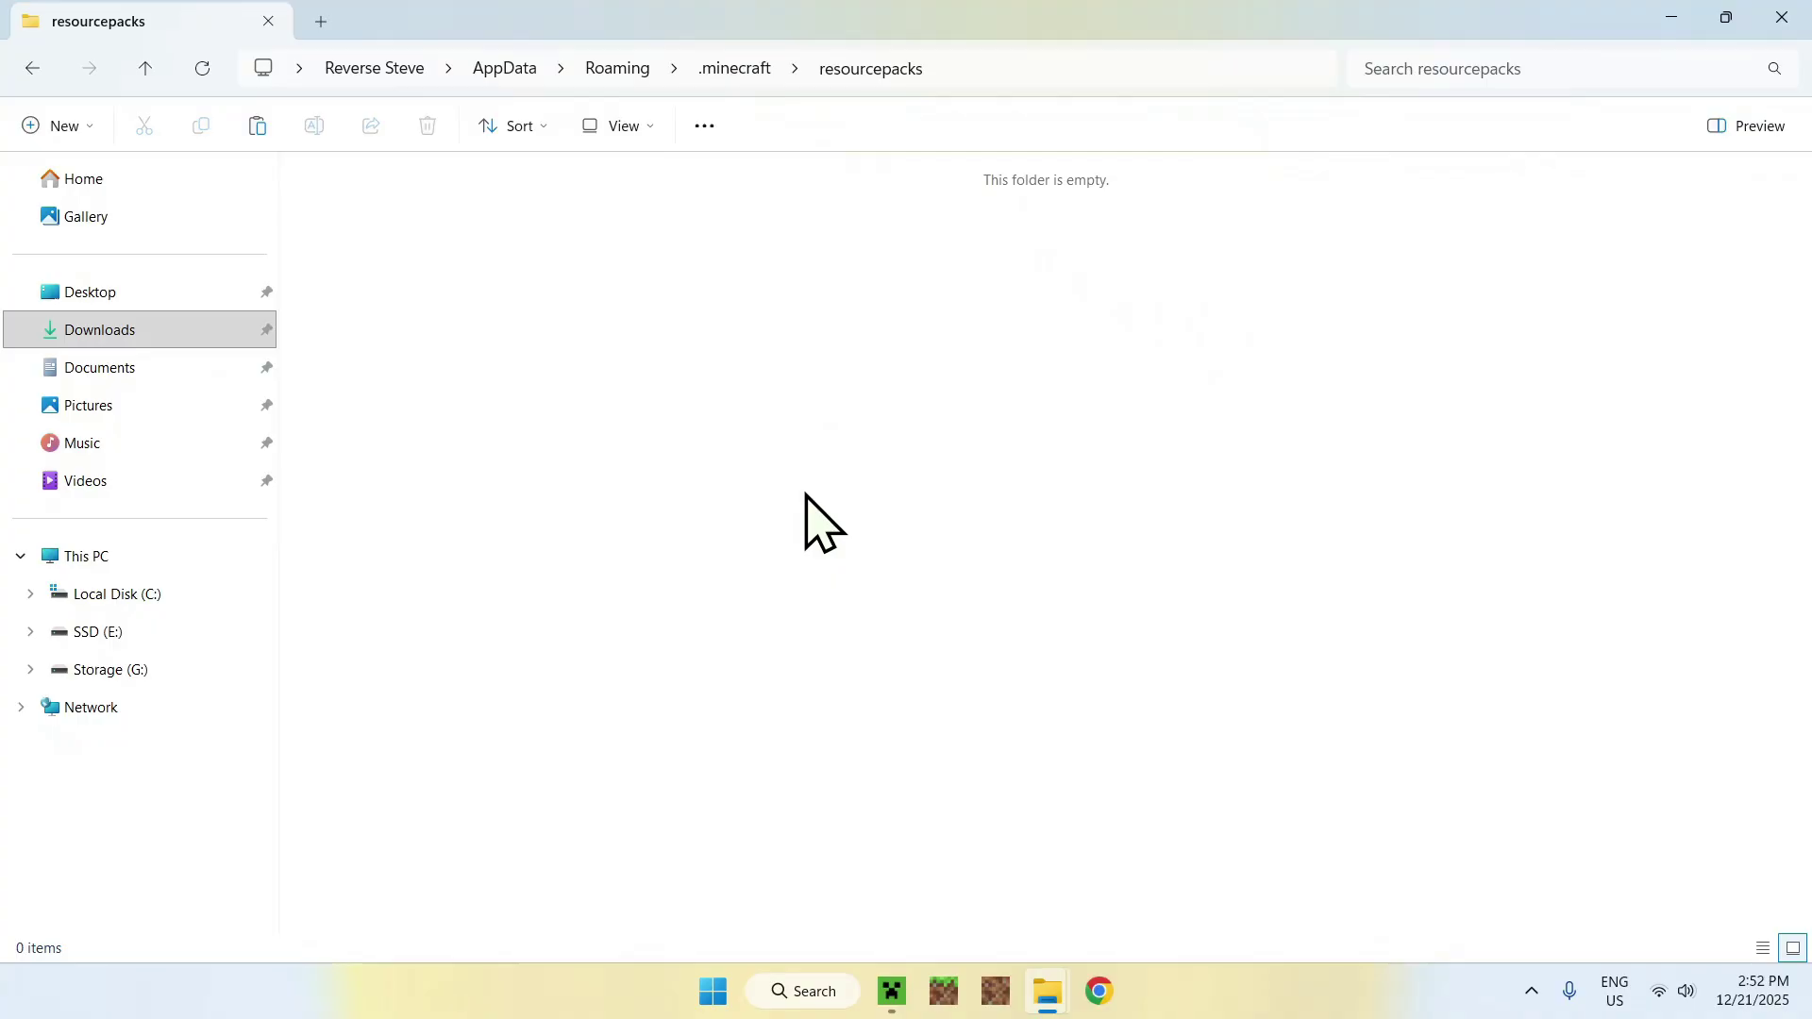
{"action": "left_click", "coordinate": [217, 329]}
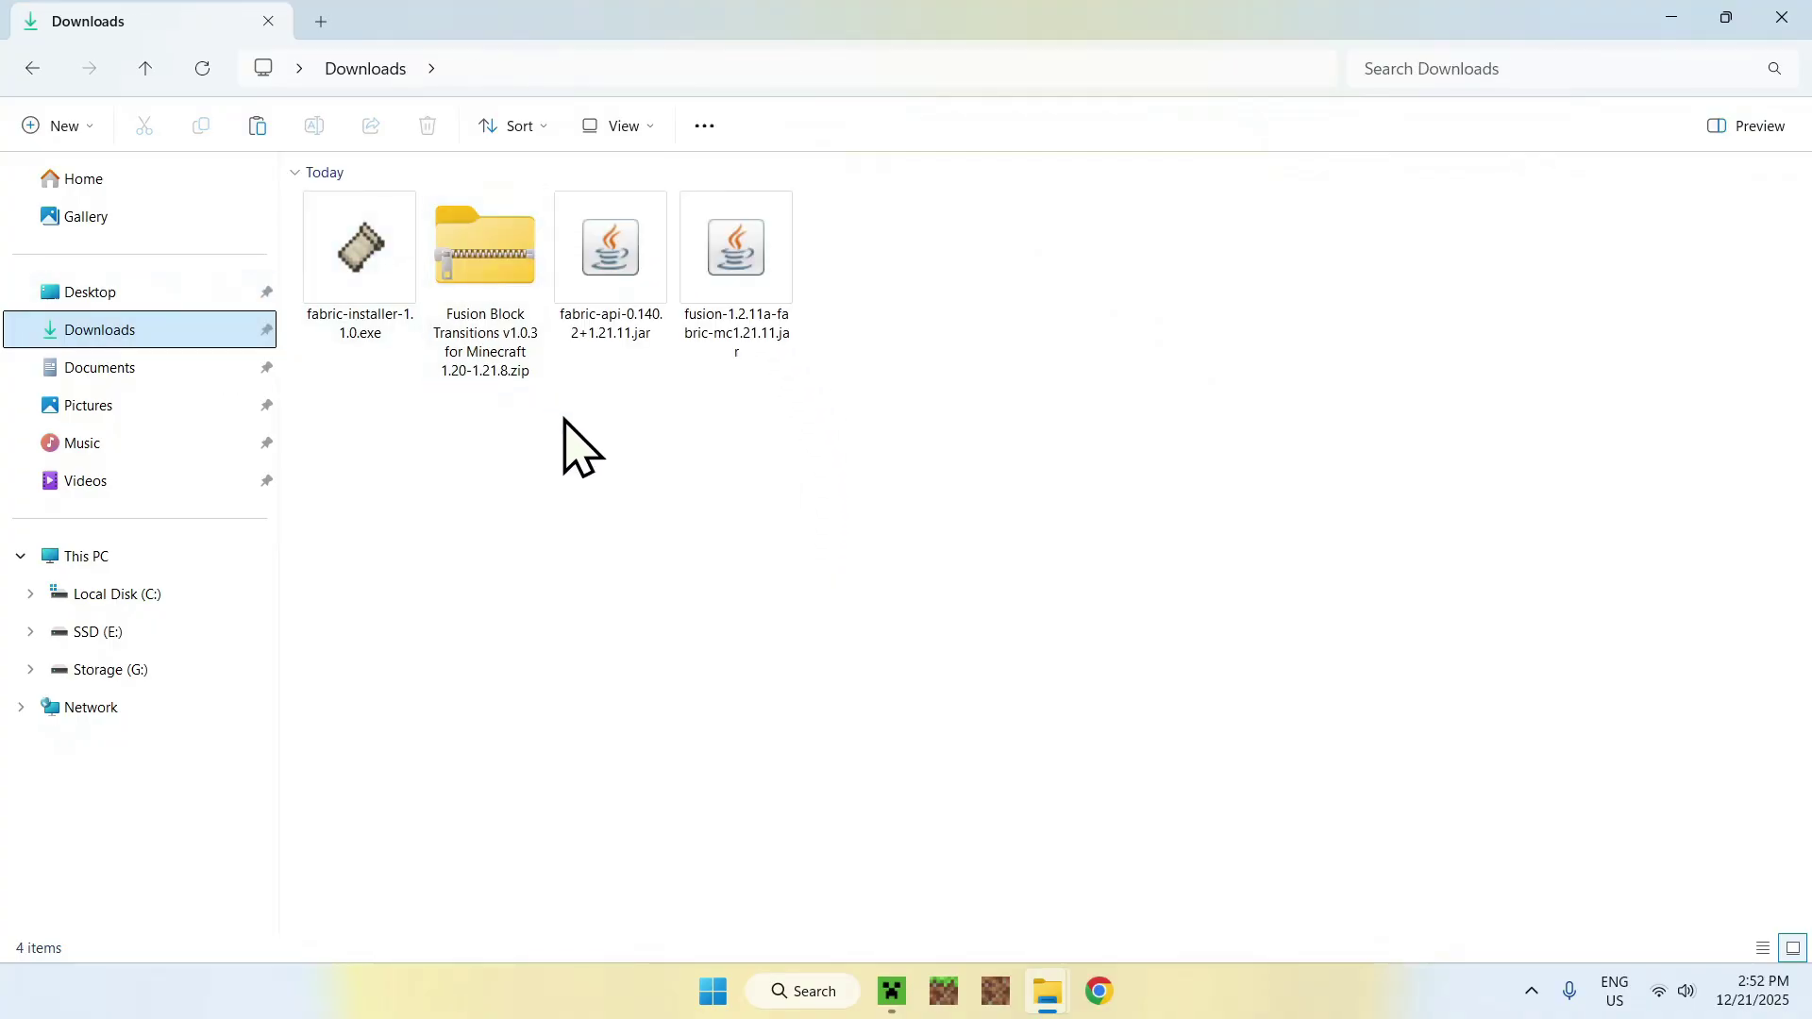
{"action": "left_click", "coordinate": [485, 356]}
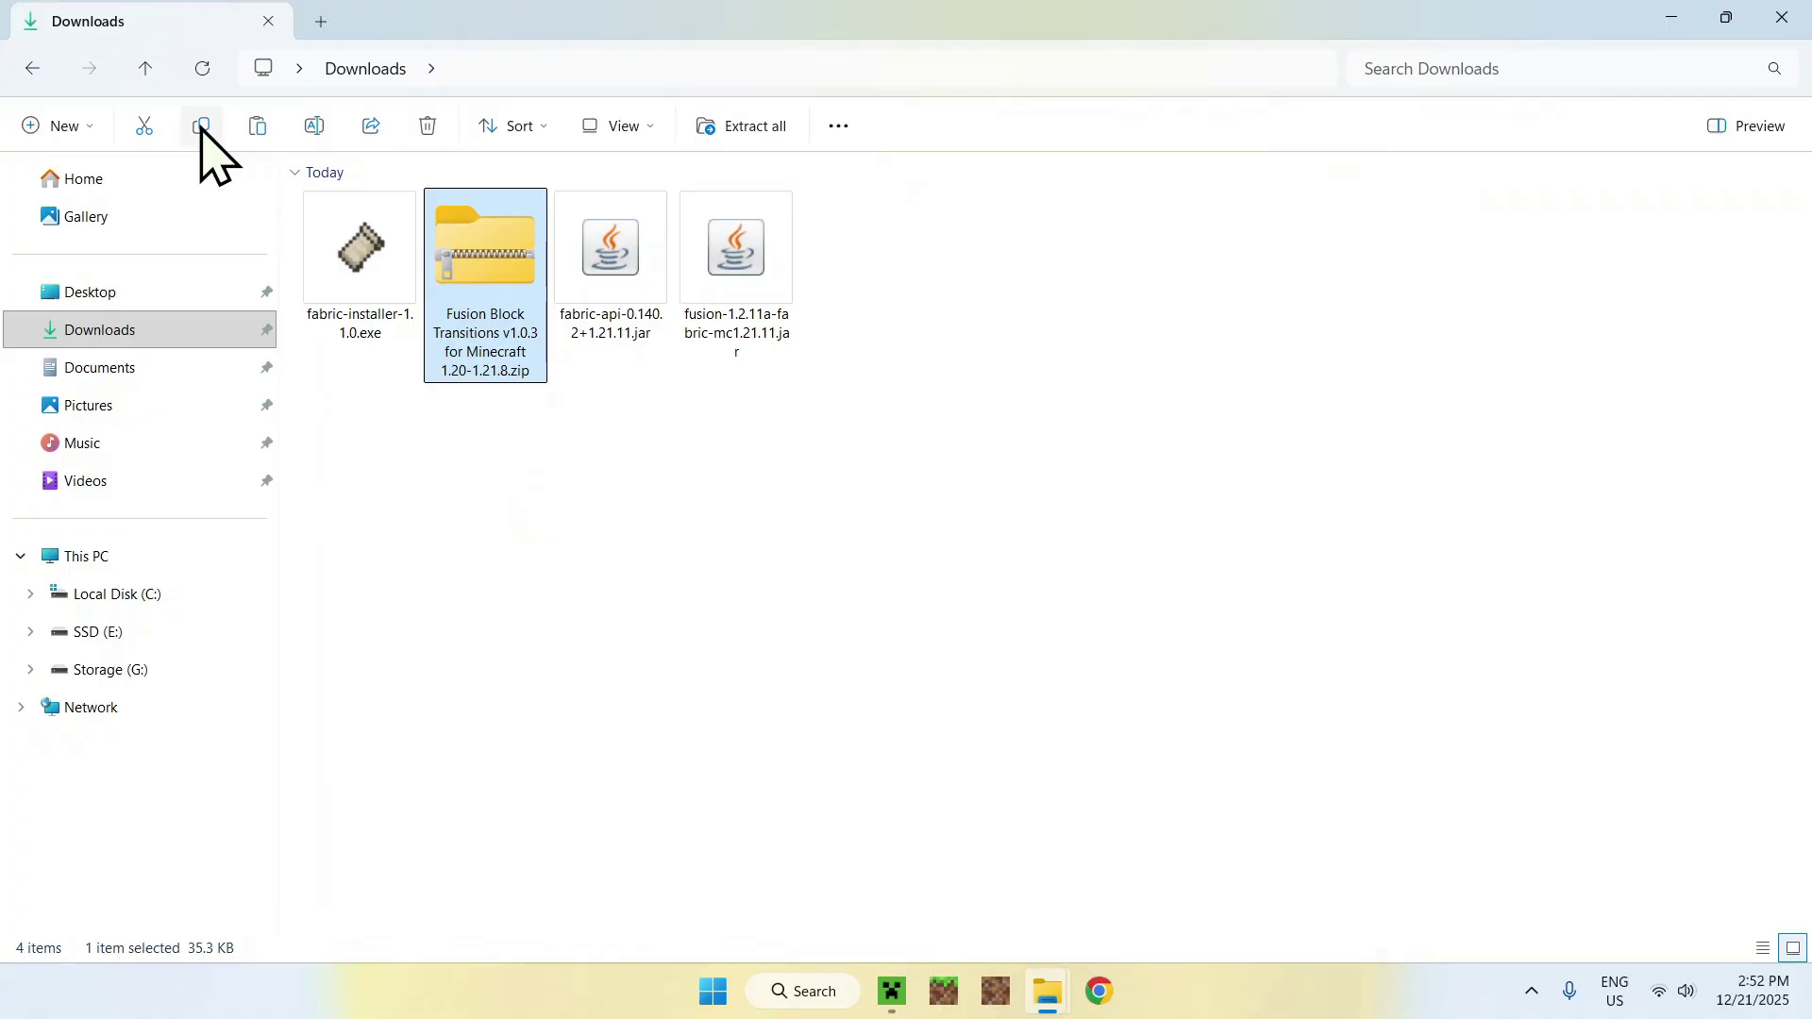
{"action": "left_click", "coordinate": [31, 69]}
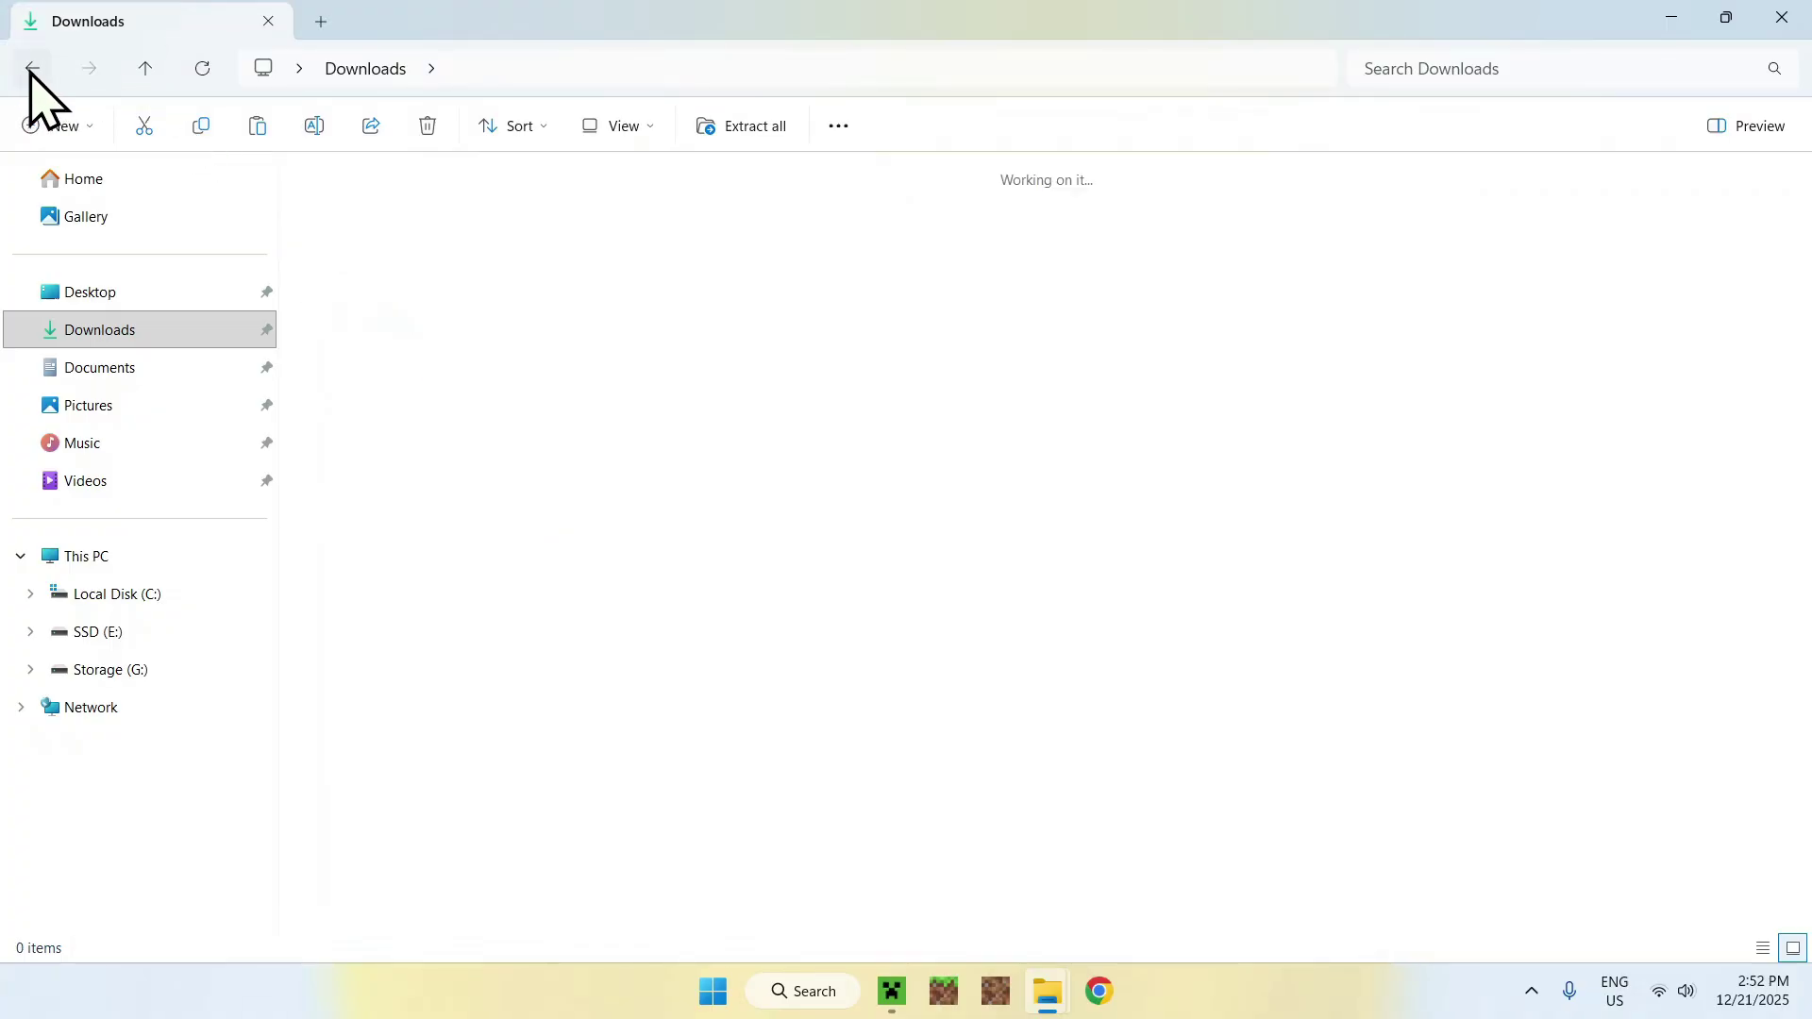
{"action": "left_click", "coordinate": [259, 126]}
{"action": "left_click", "coordinate": [492, 308]}
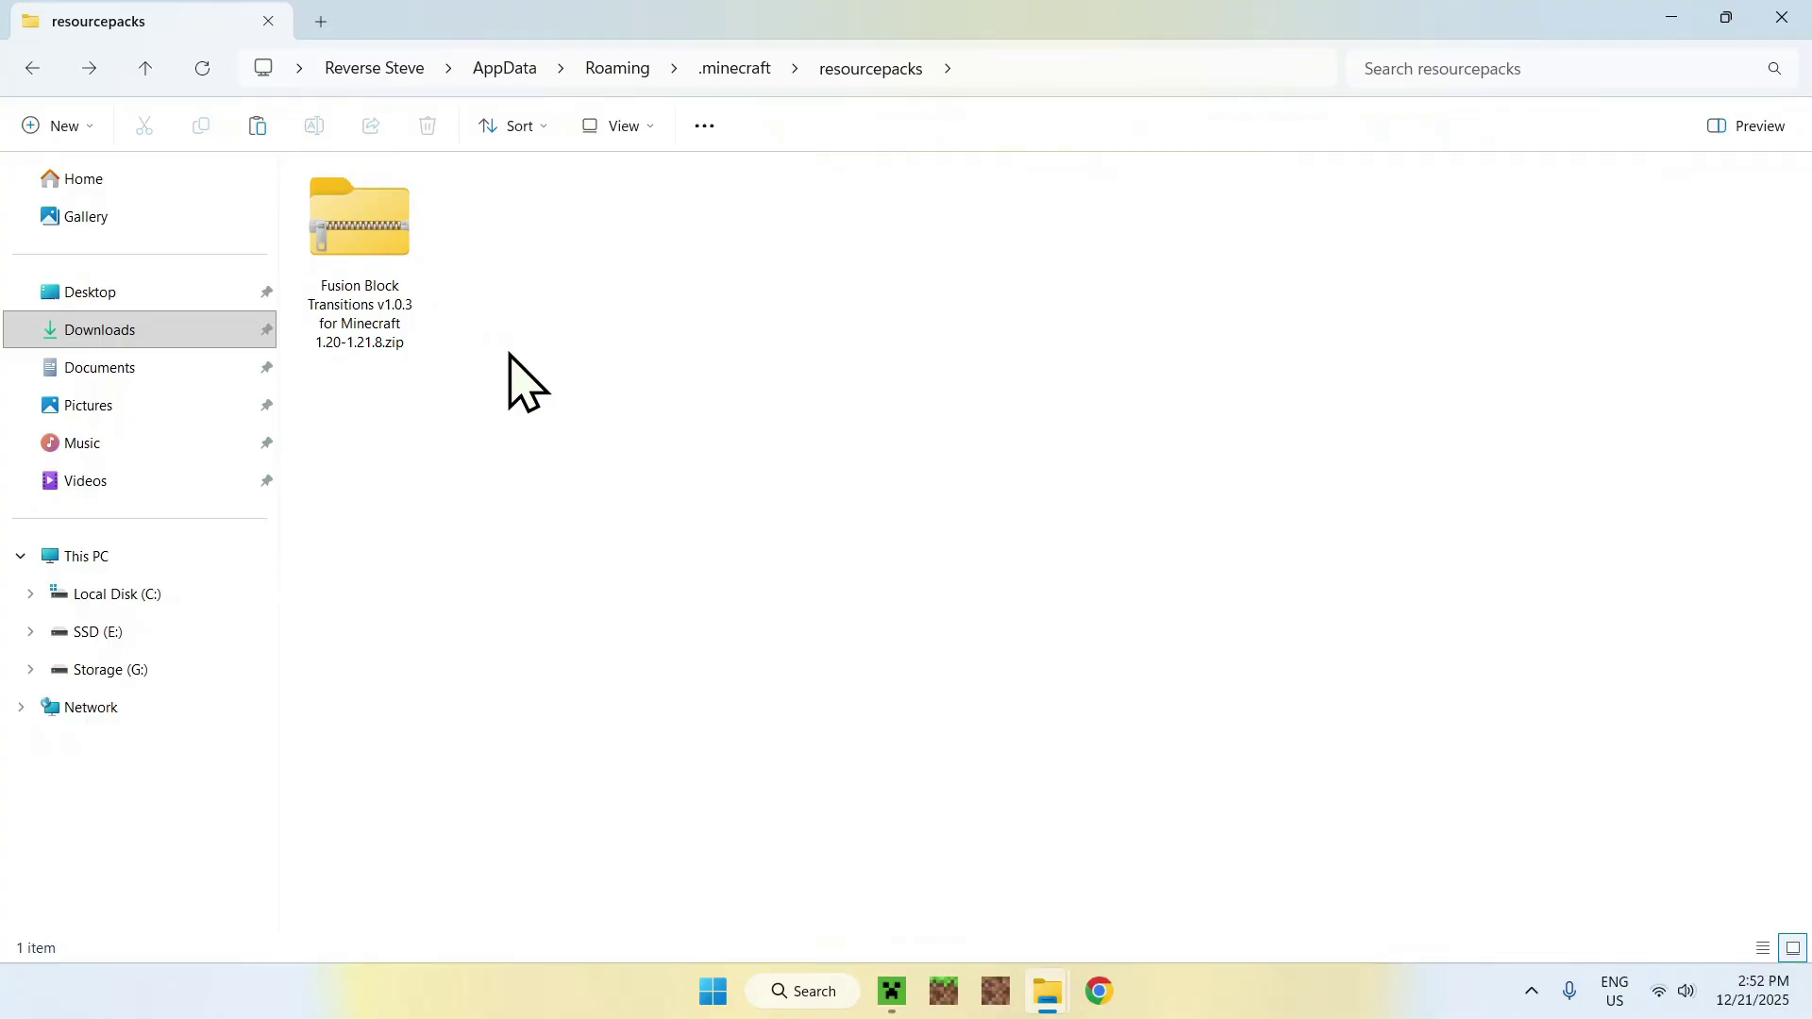
{"action": "left_click", "coordinate": [736, 68]}
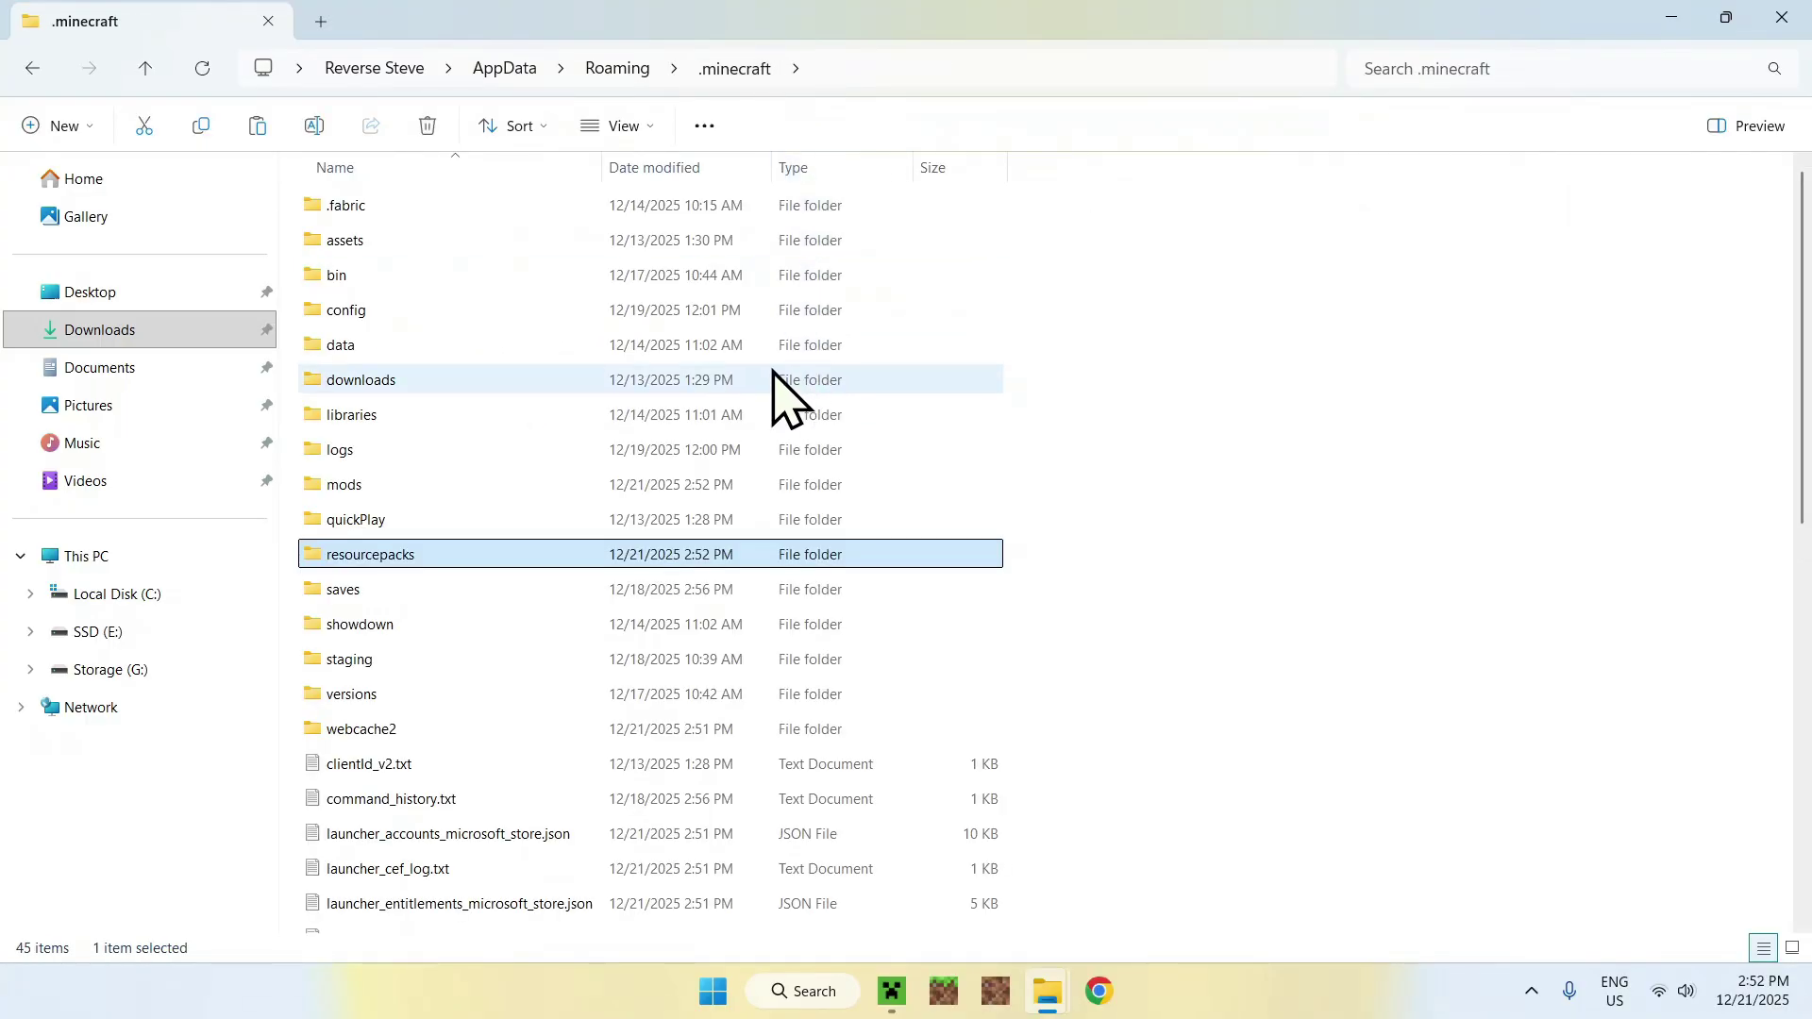
{"action": "double_click", "coordinate": [432, 484]}
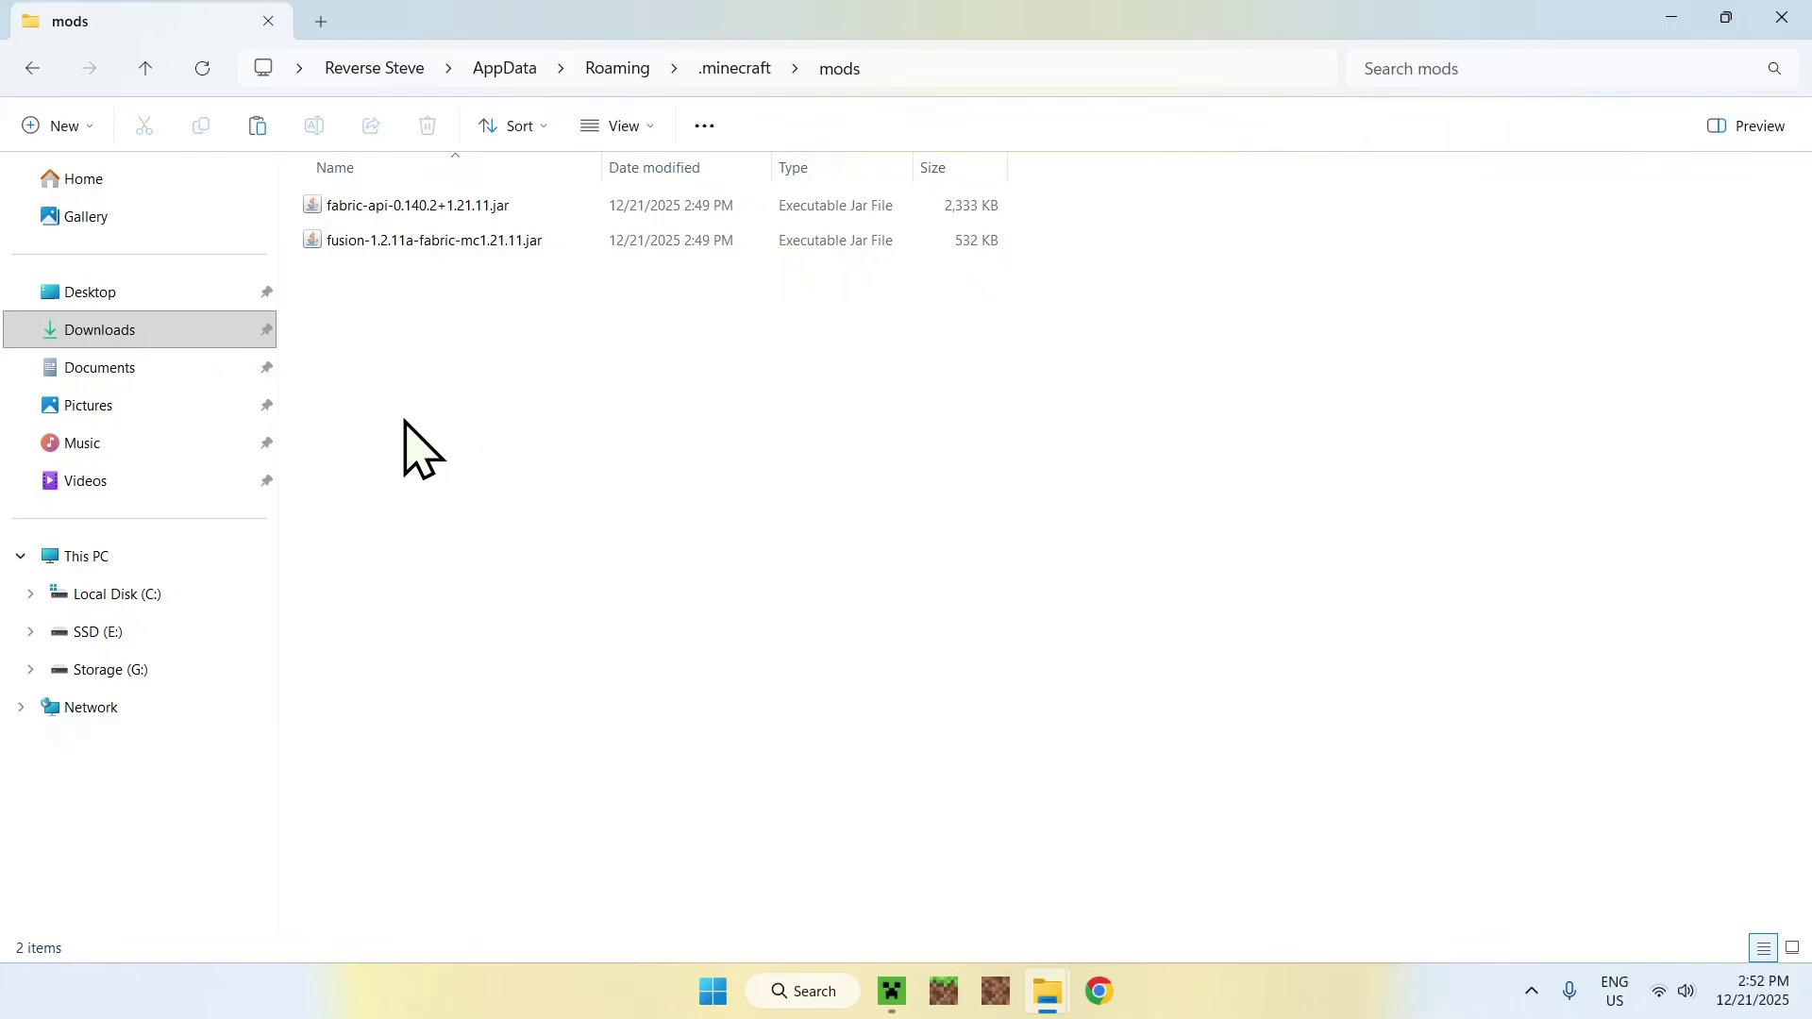
Launch the fabric-loader-1.21.11 profile from the launcher's Play page and maximize the game window
{"action": "left_click", "coordinate": [893, 990]}
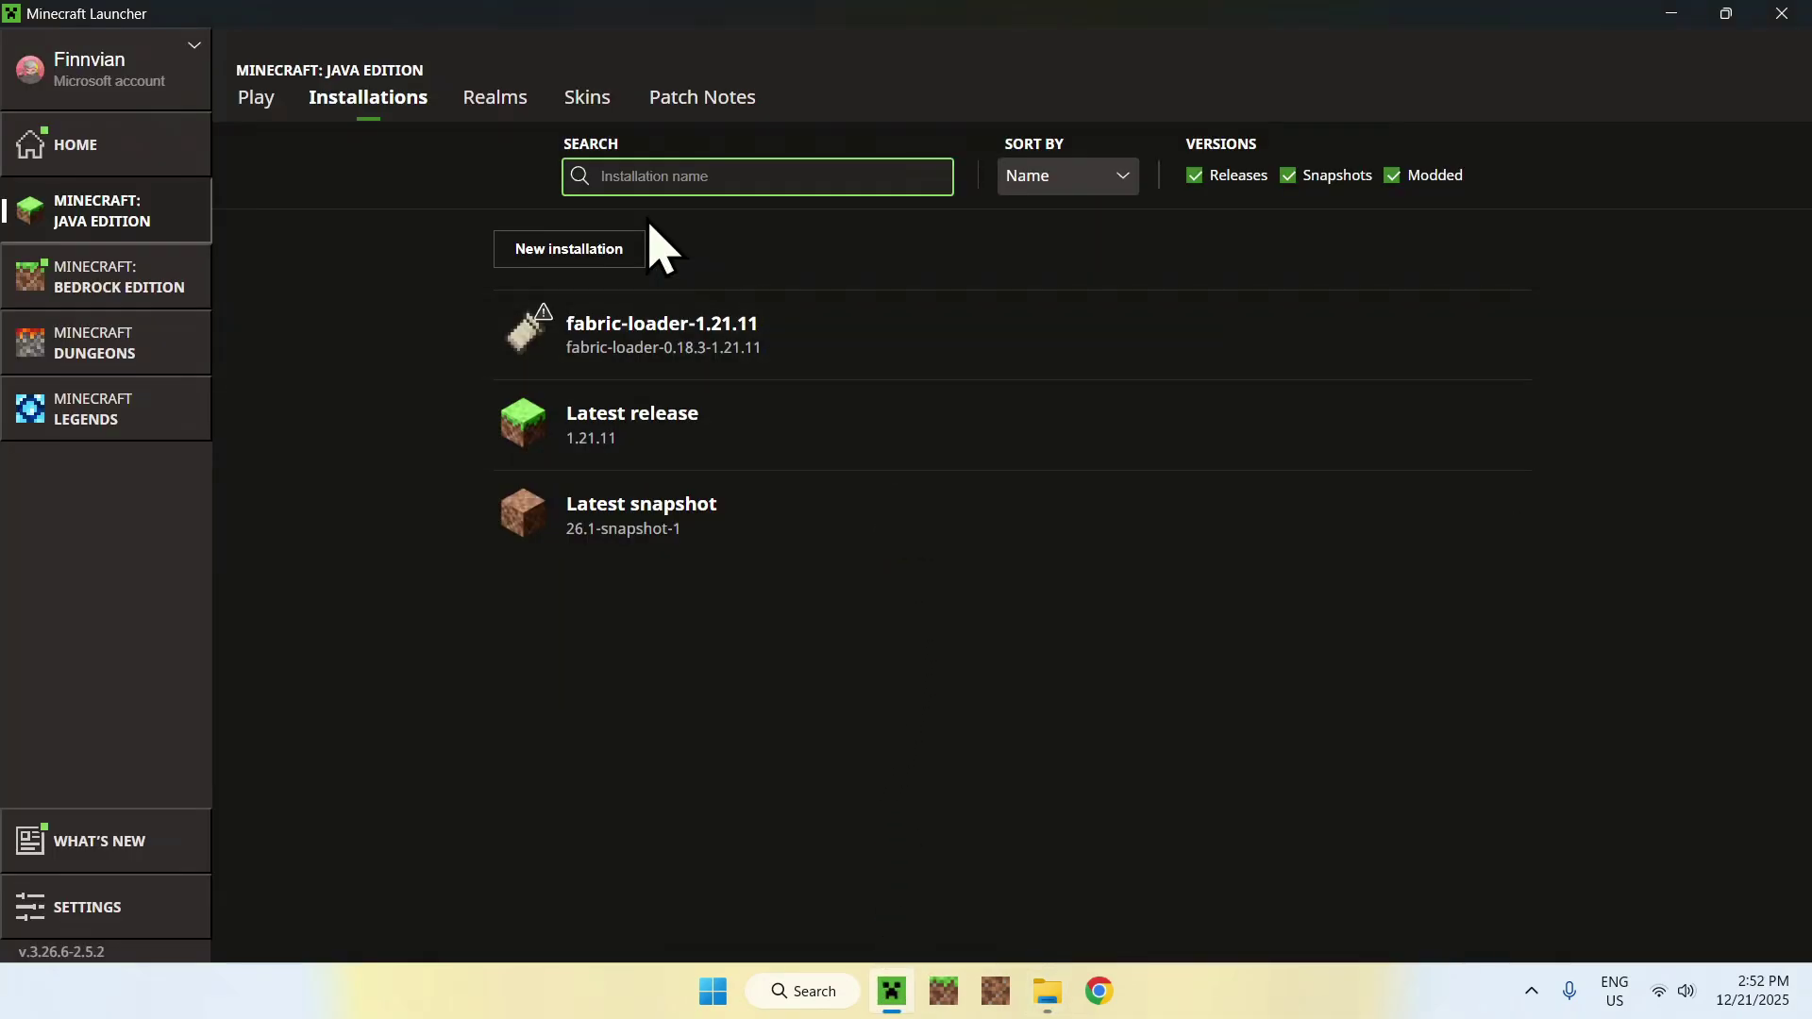
{"action": "left_click", "coordinate": [257, 99]}
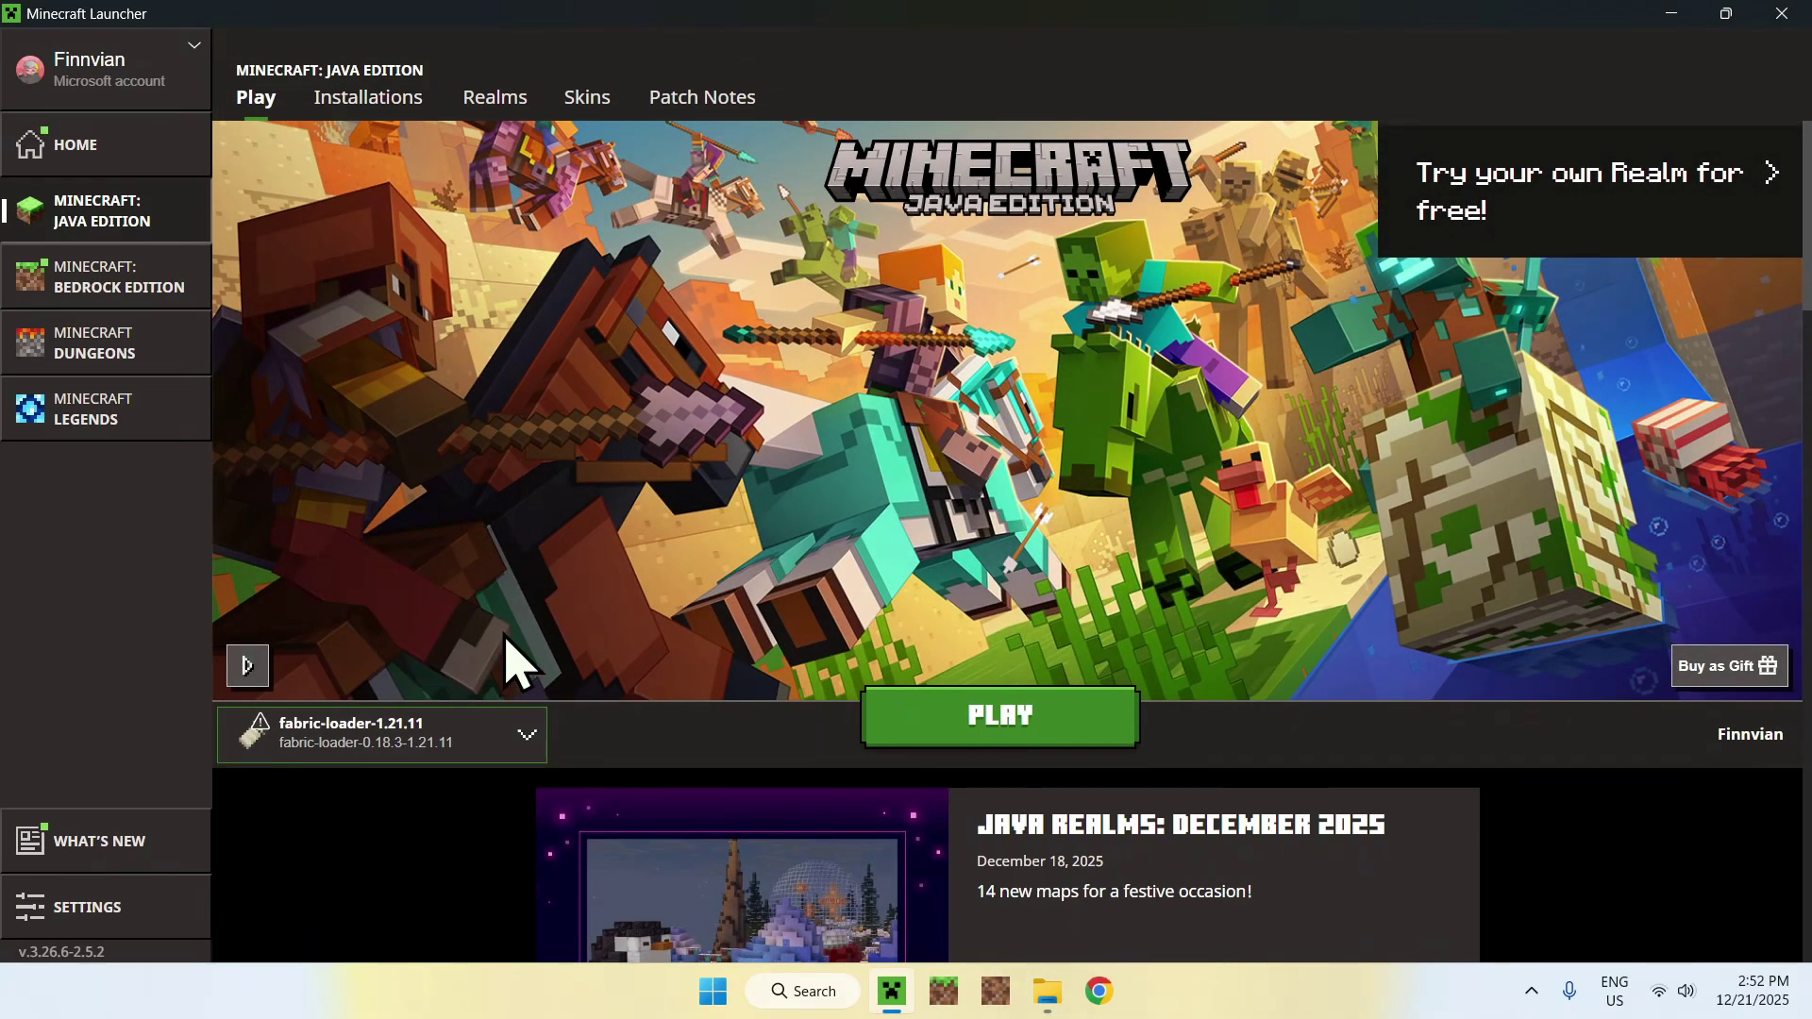
{"action": "left_click", "coordinate": [1002, 726]}
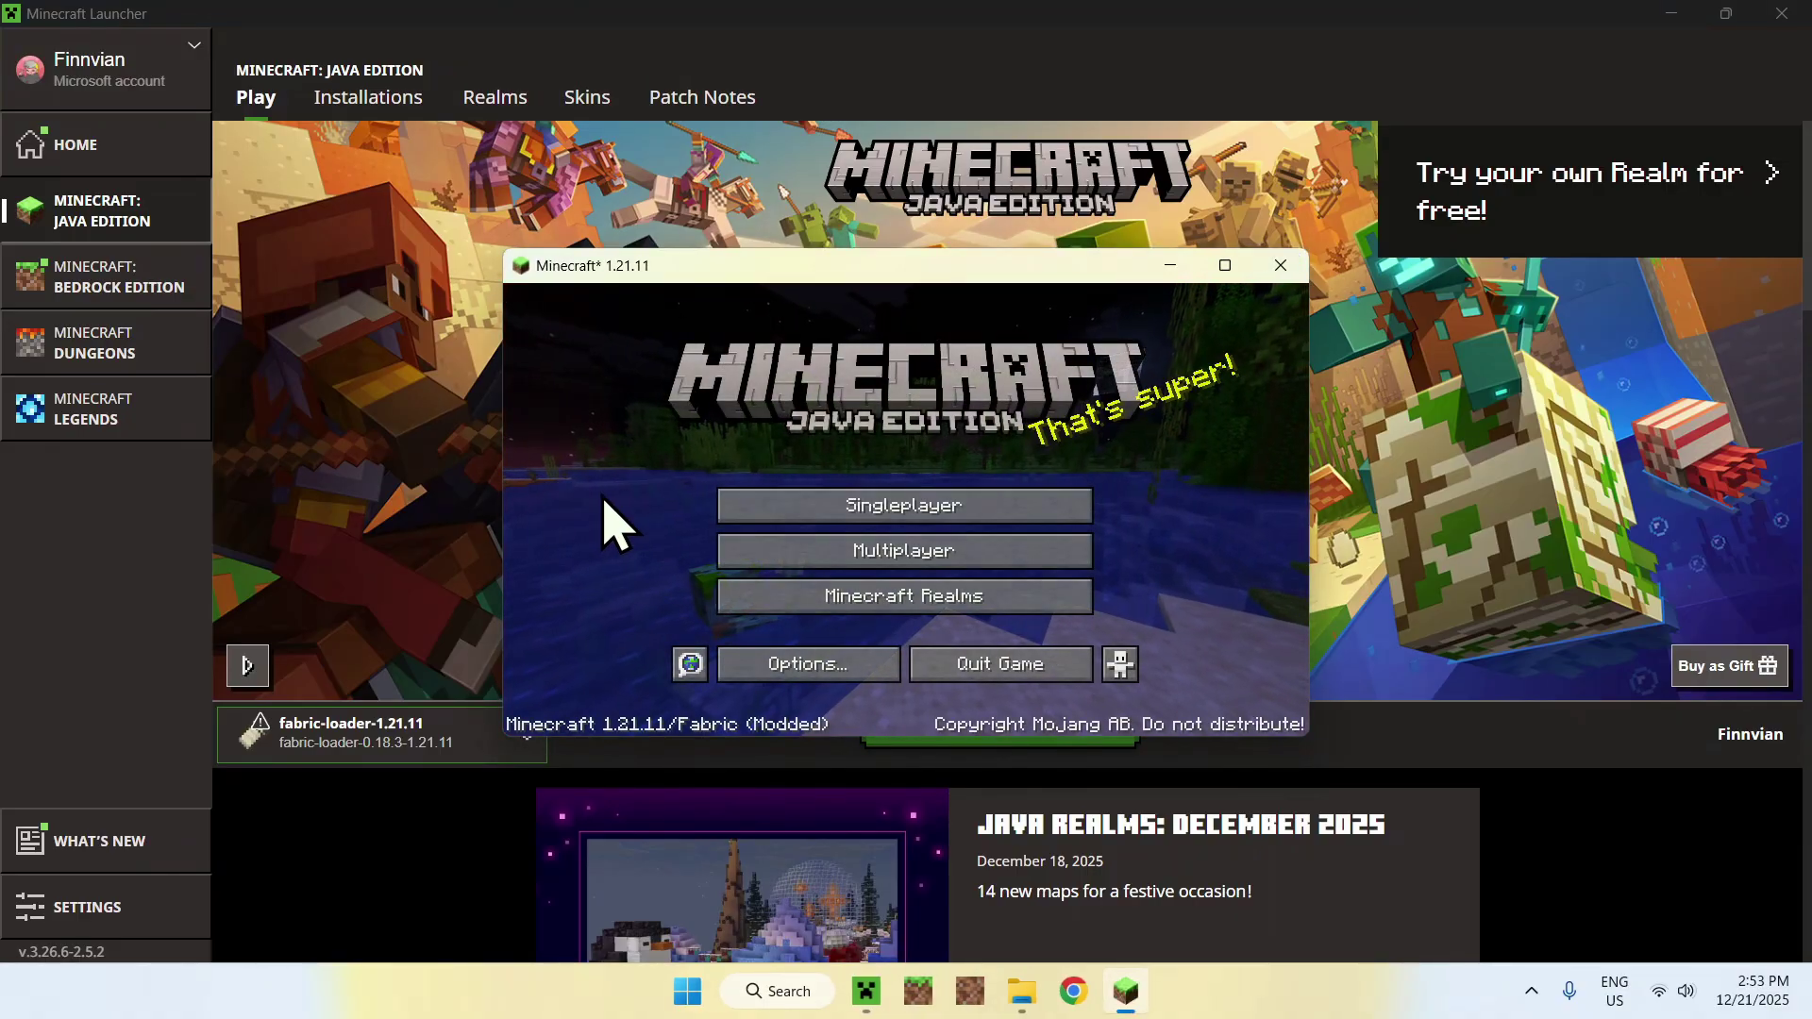
{"action": "left_click", "coordinate": [1225, 265]}
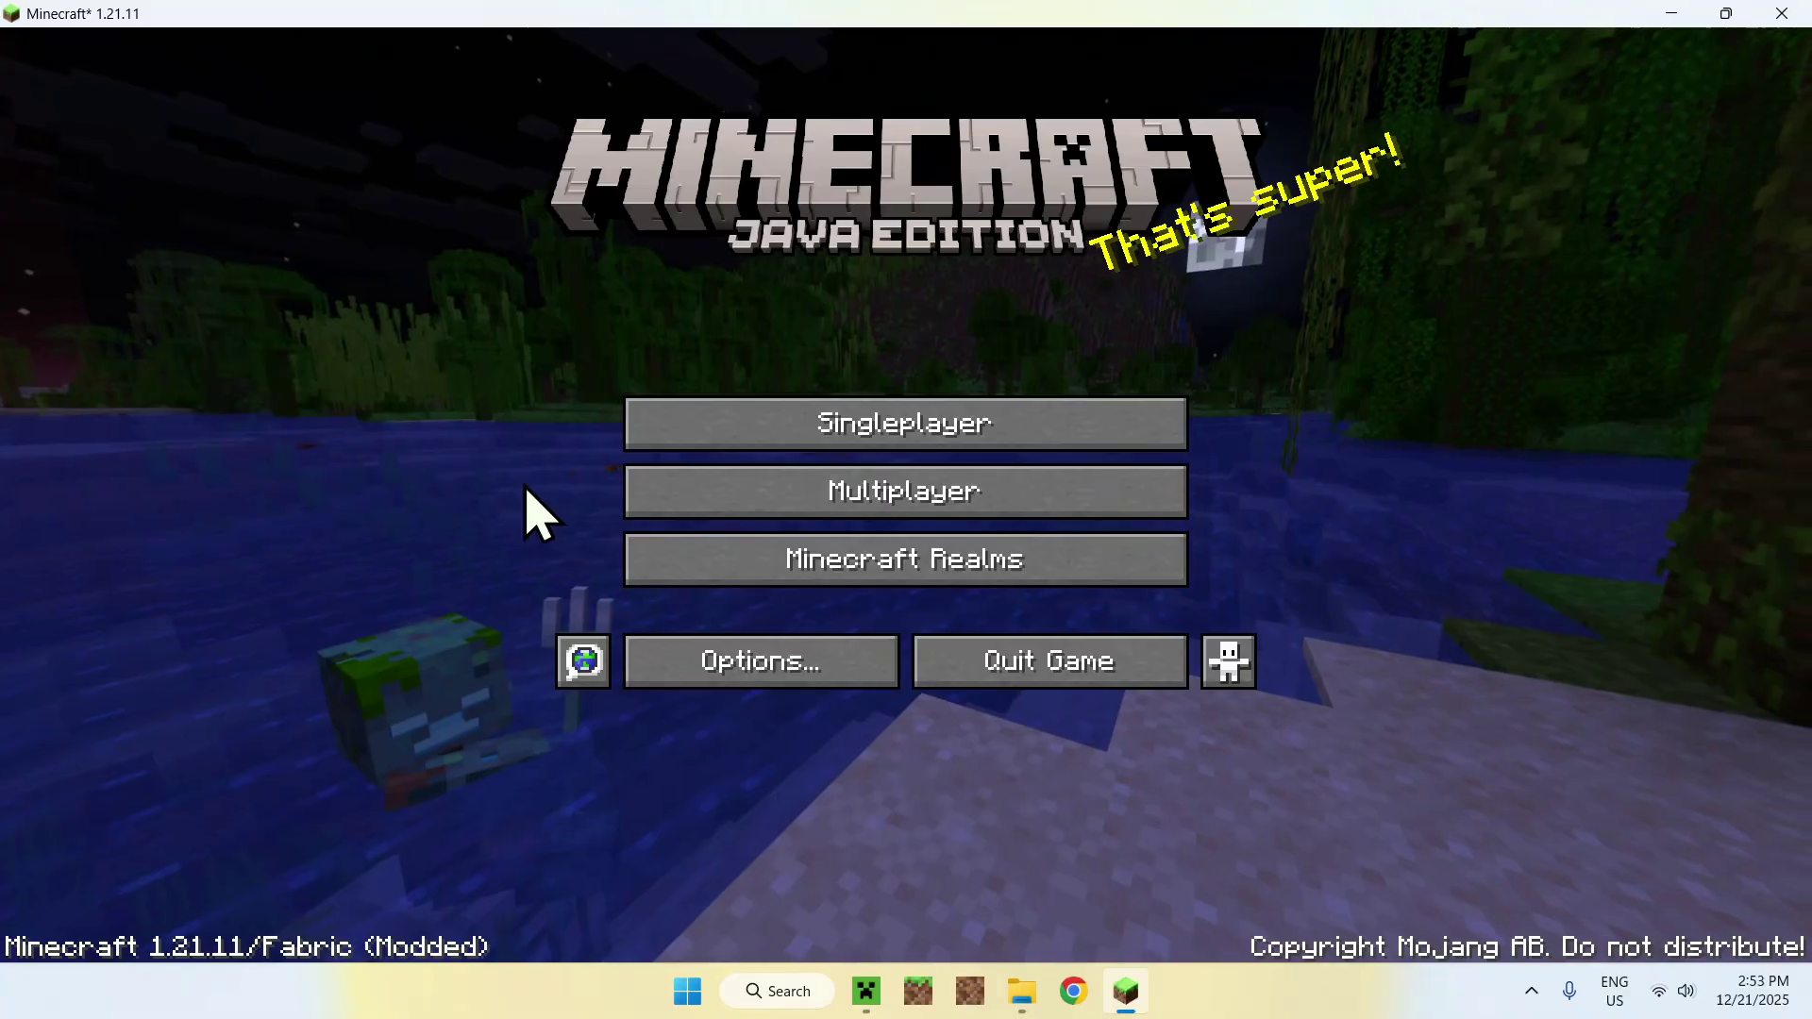
Load the Tutorials singleplayer world, walk toward the lakeshore, then pause to the game menu
{"action": "left_click", "coordinate": [875, 420]}
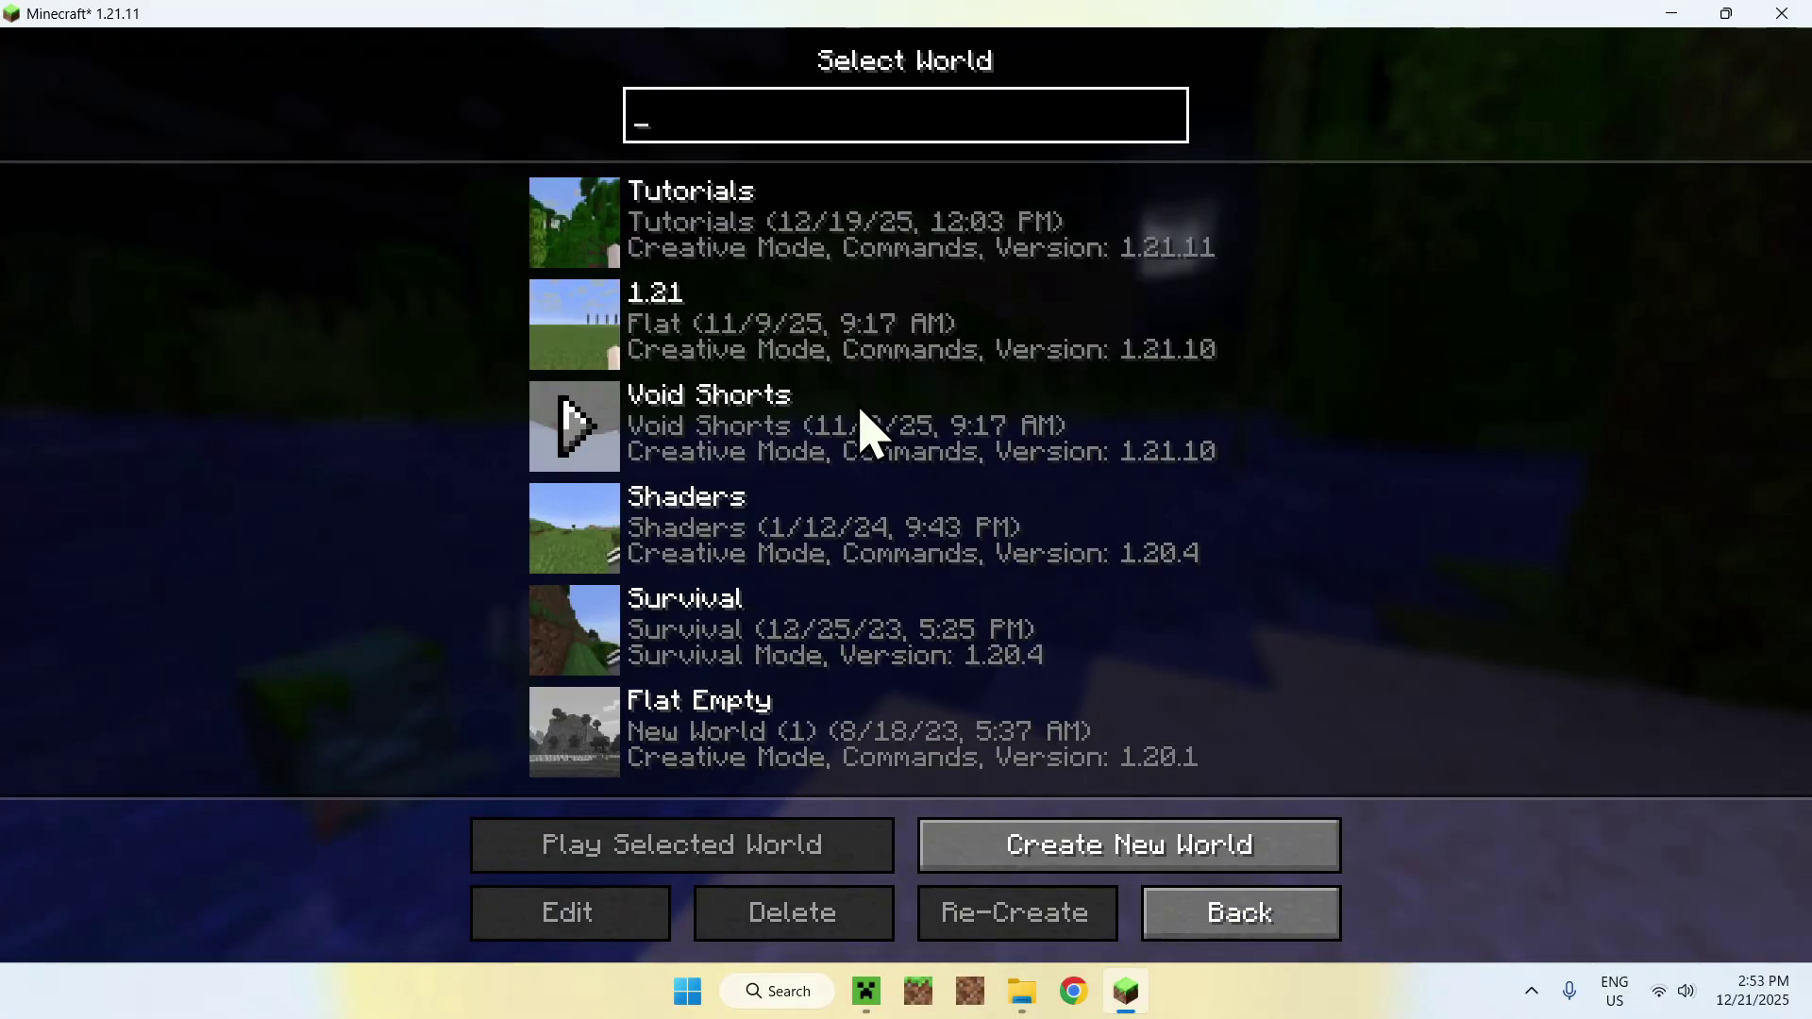
{"action": "left_click", "coordinate": [602, 236]}
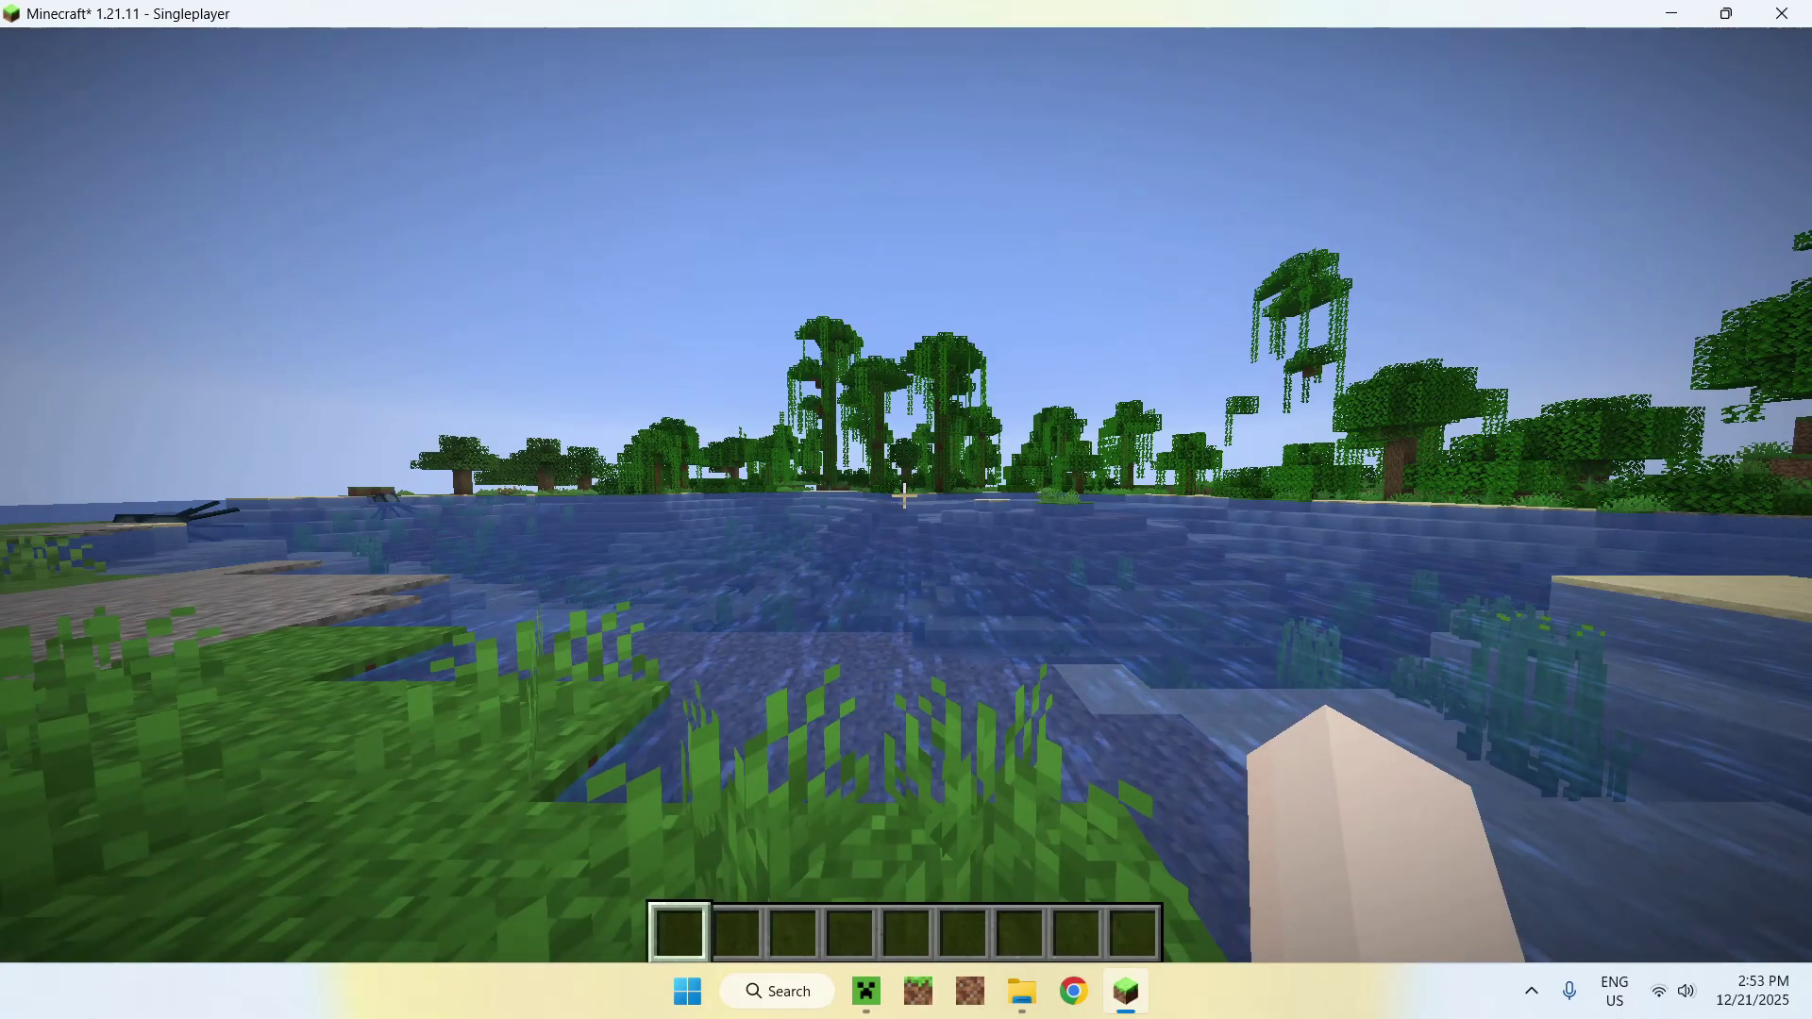
{"action": "mouse_move", "coordinate": [904, 494]}
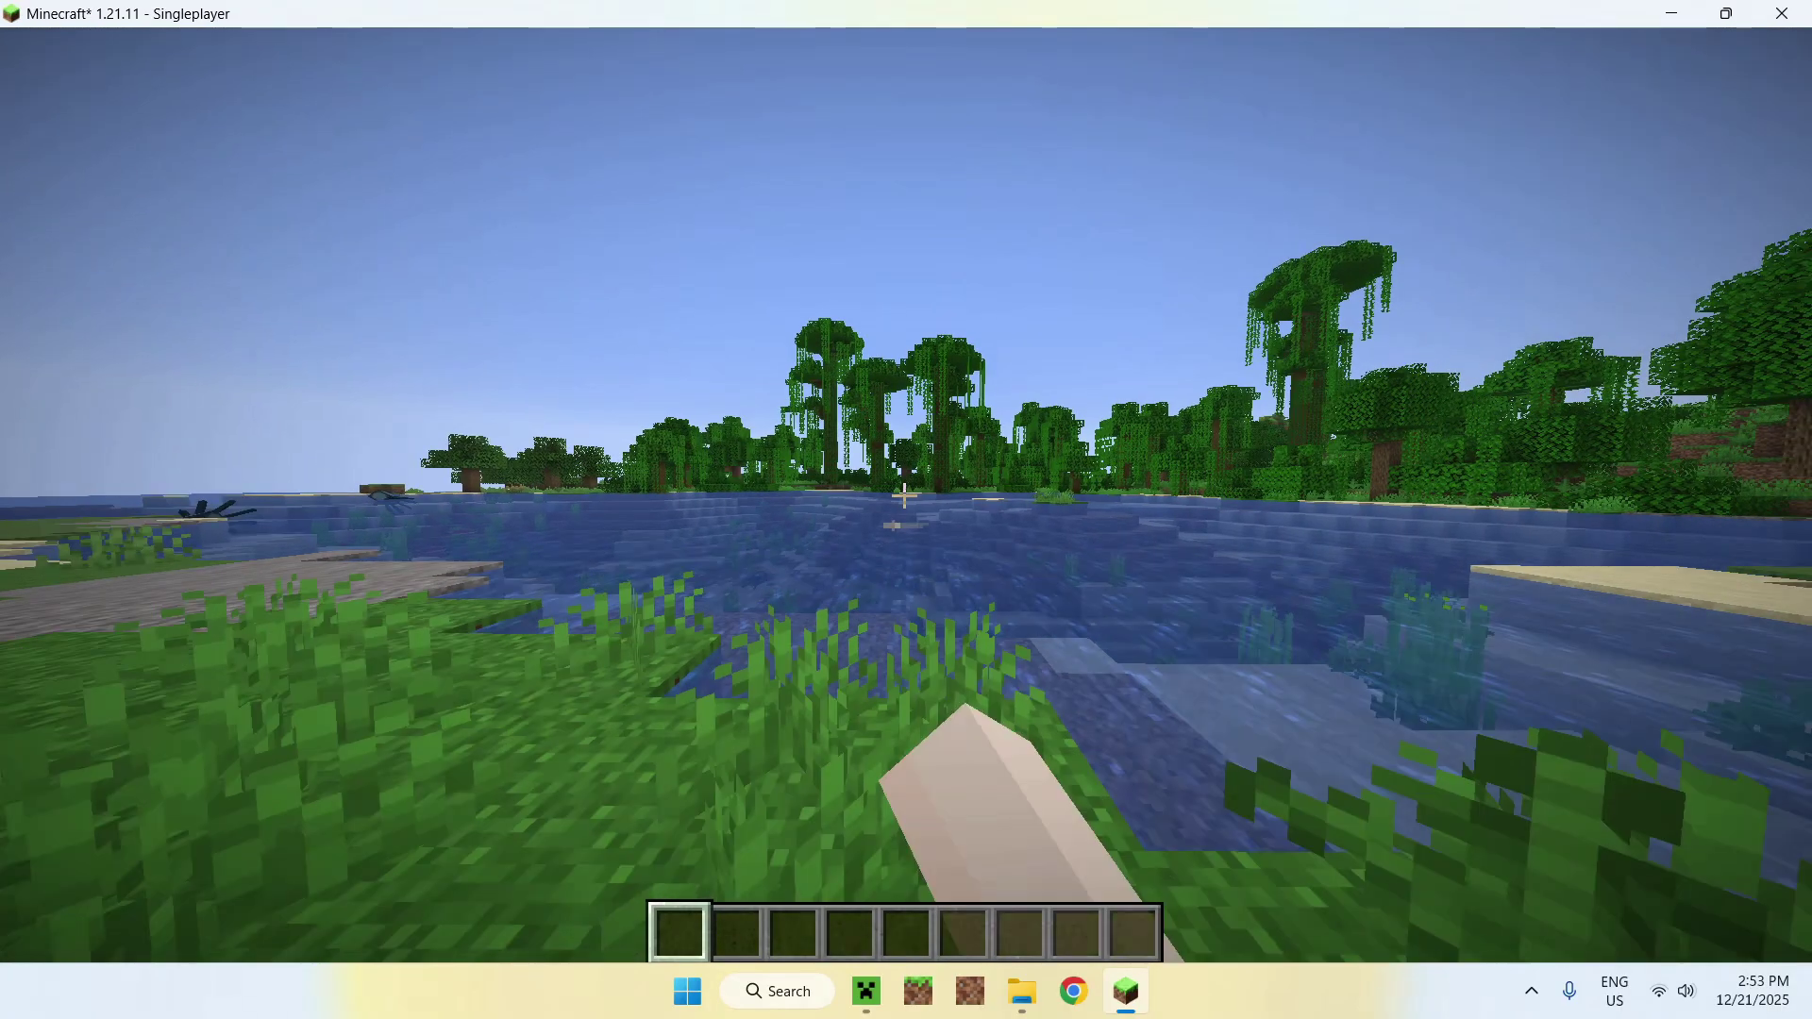
{"action": "key", "text": "w"}
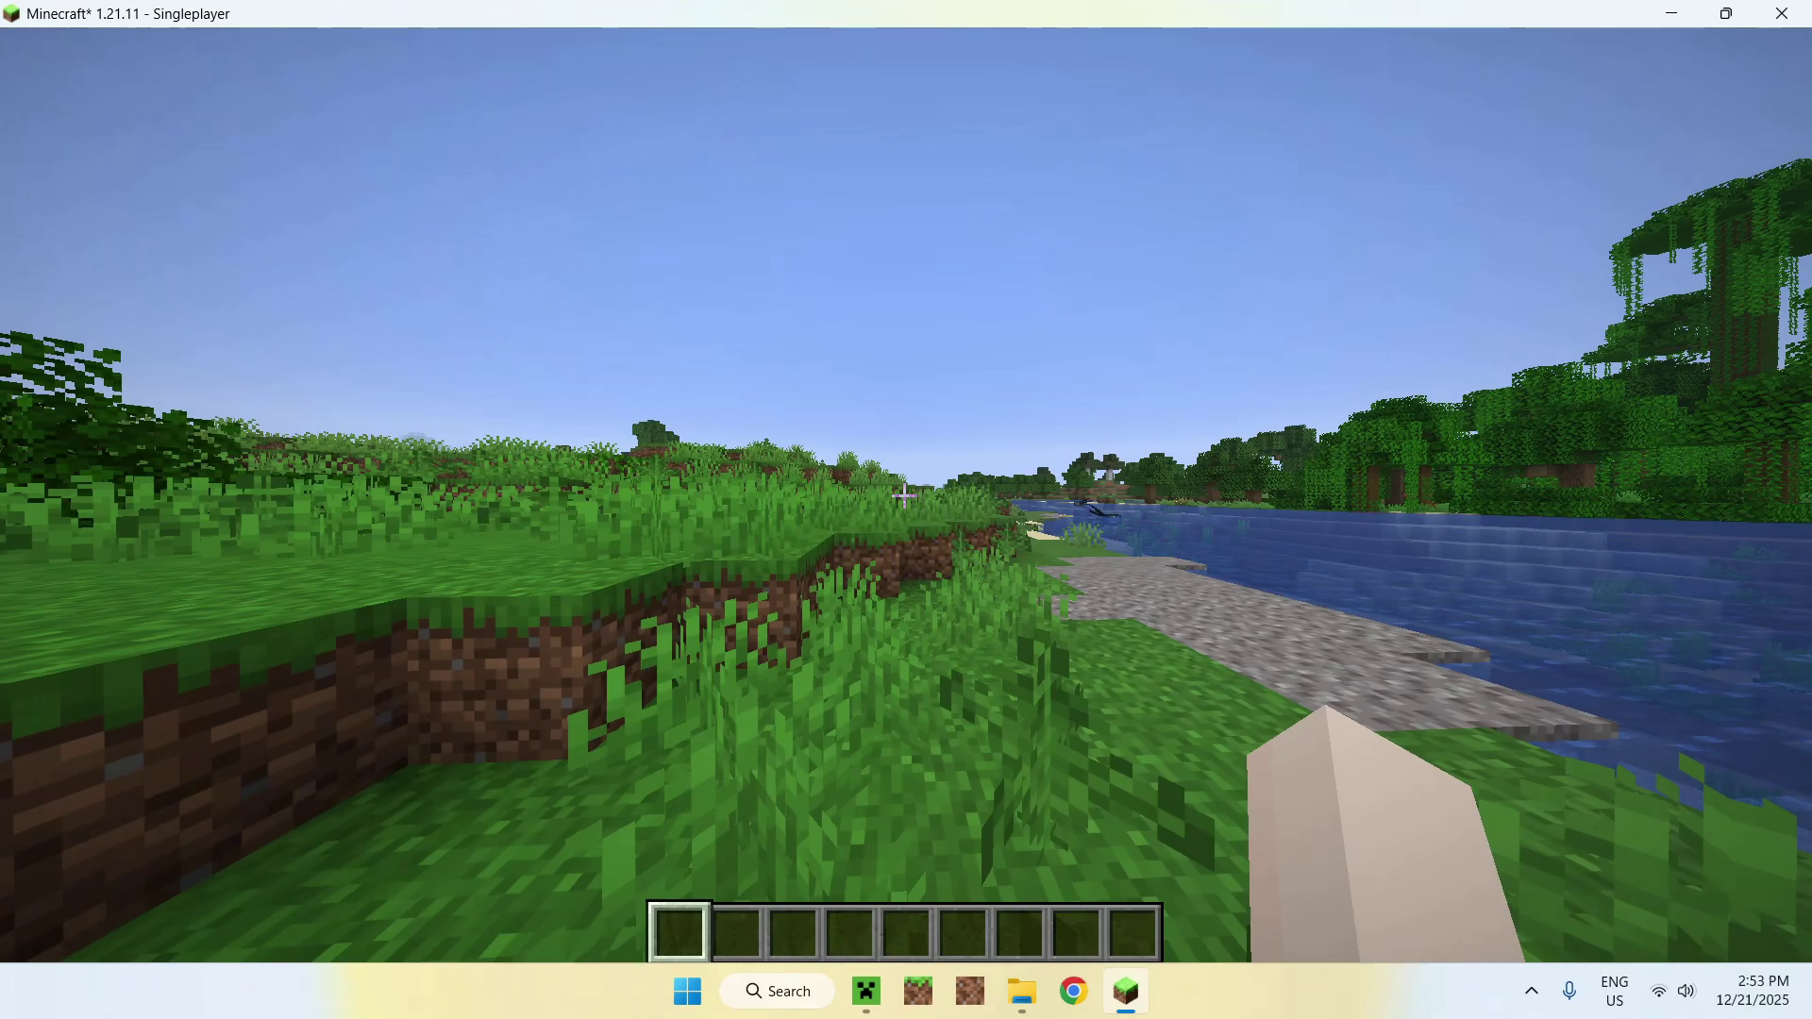
{"action": "key", "text": "Escape"}
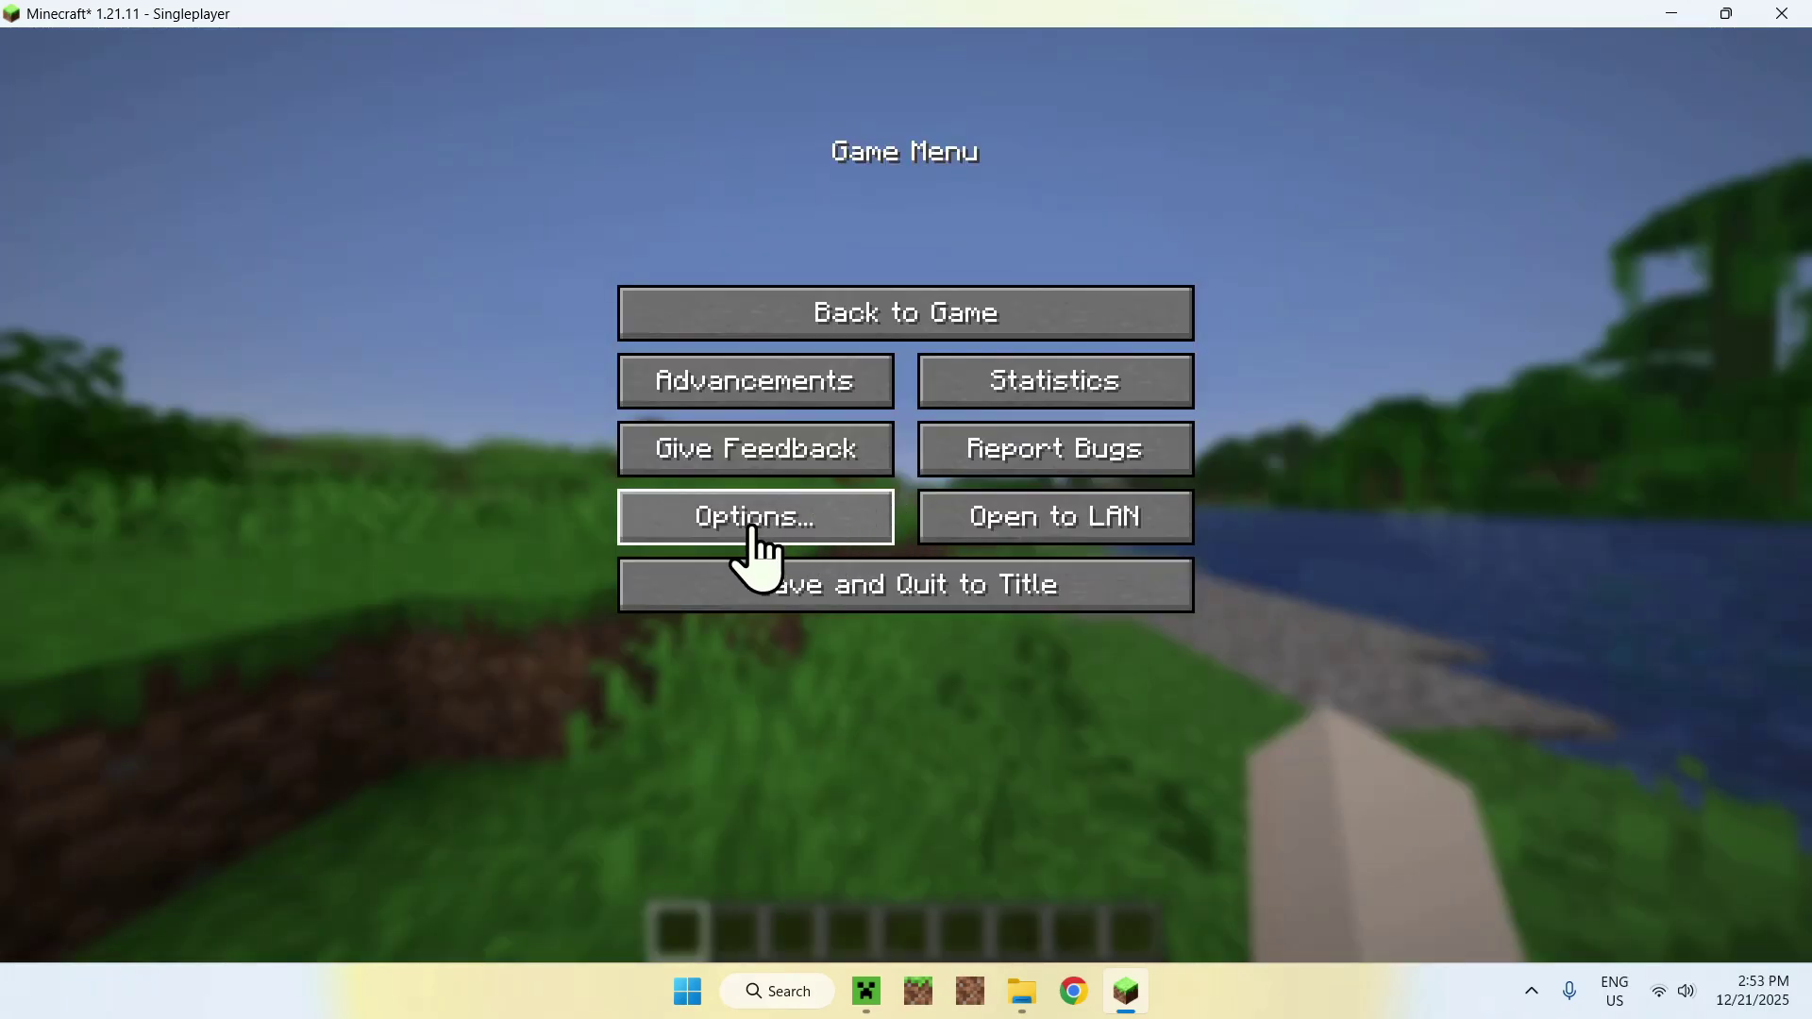
Enable the Fusion Block Transitions resource pack under Options > Resource Packs and apply it
{"action": "left_click", "coordinate": [752, 526]}
{"action": "left_click", "coordinate": [677, 536]}
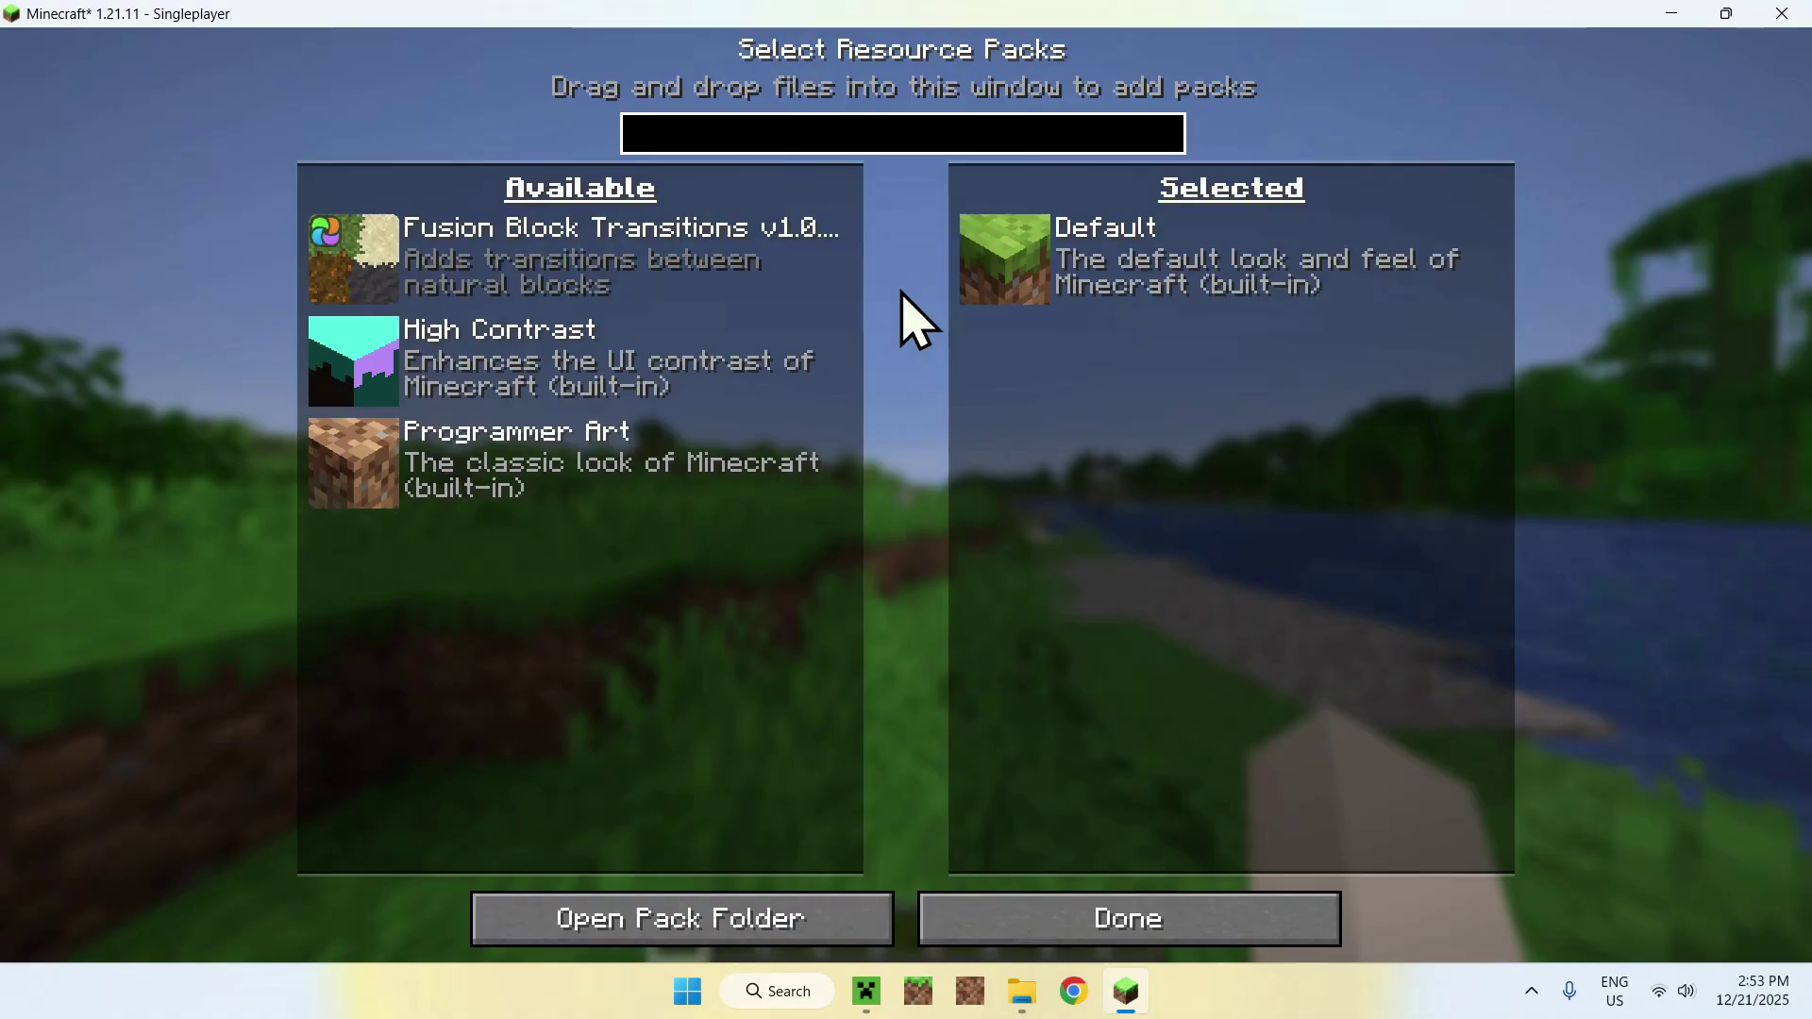
{"action": "left_click", "coordinate": [355, 274]}
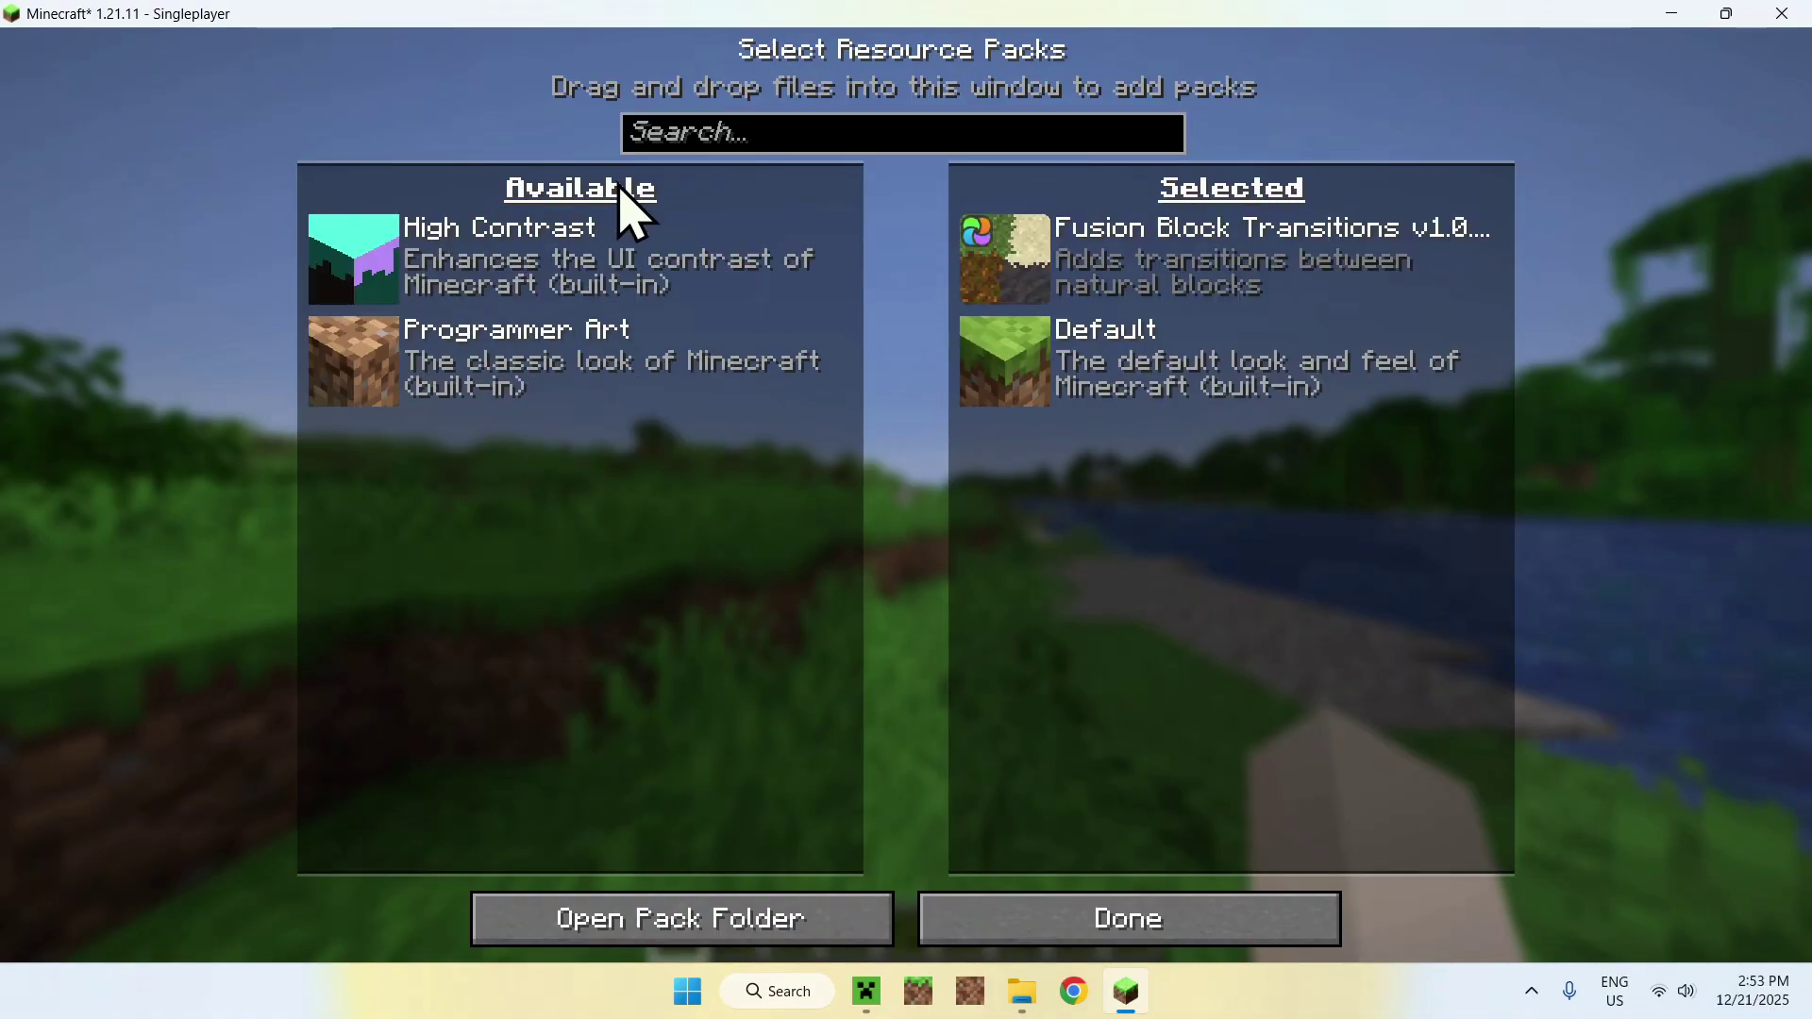
{"action": "left_click", "coordinate": [1082, 913]}
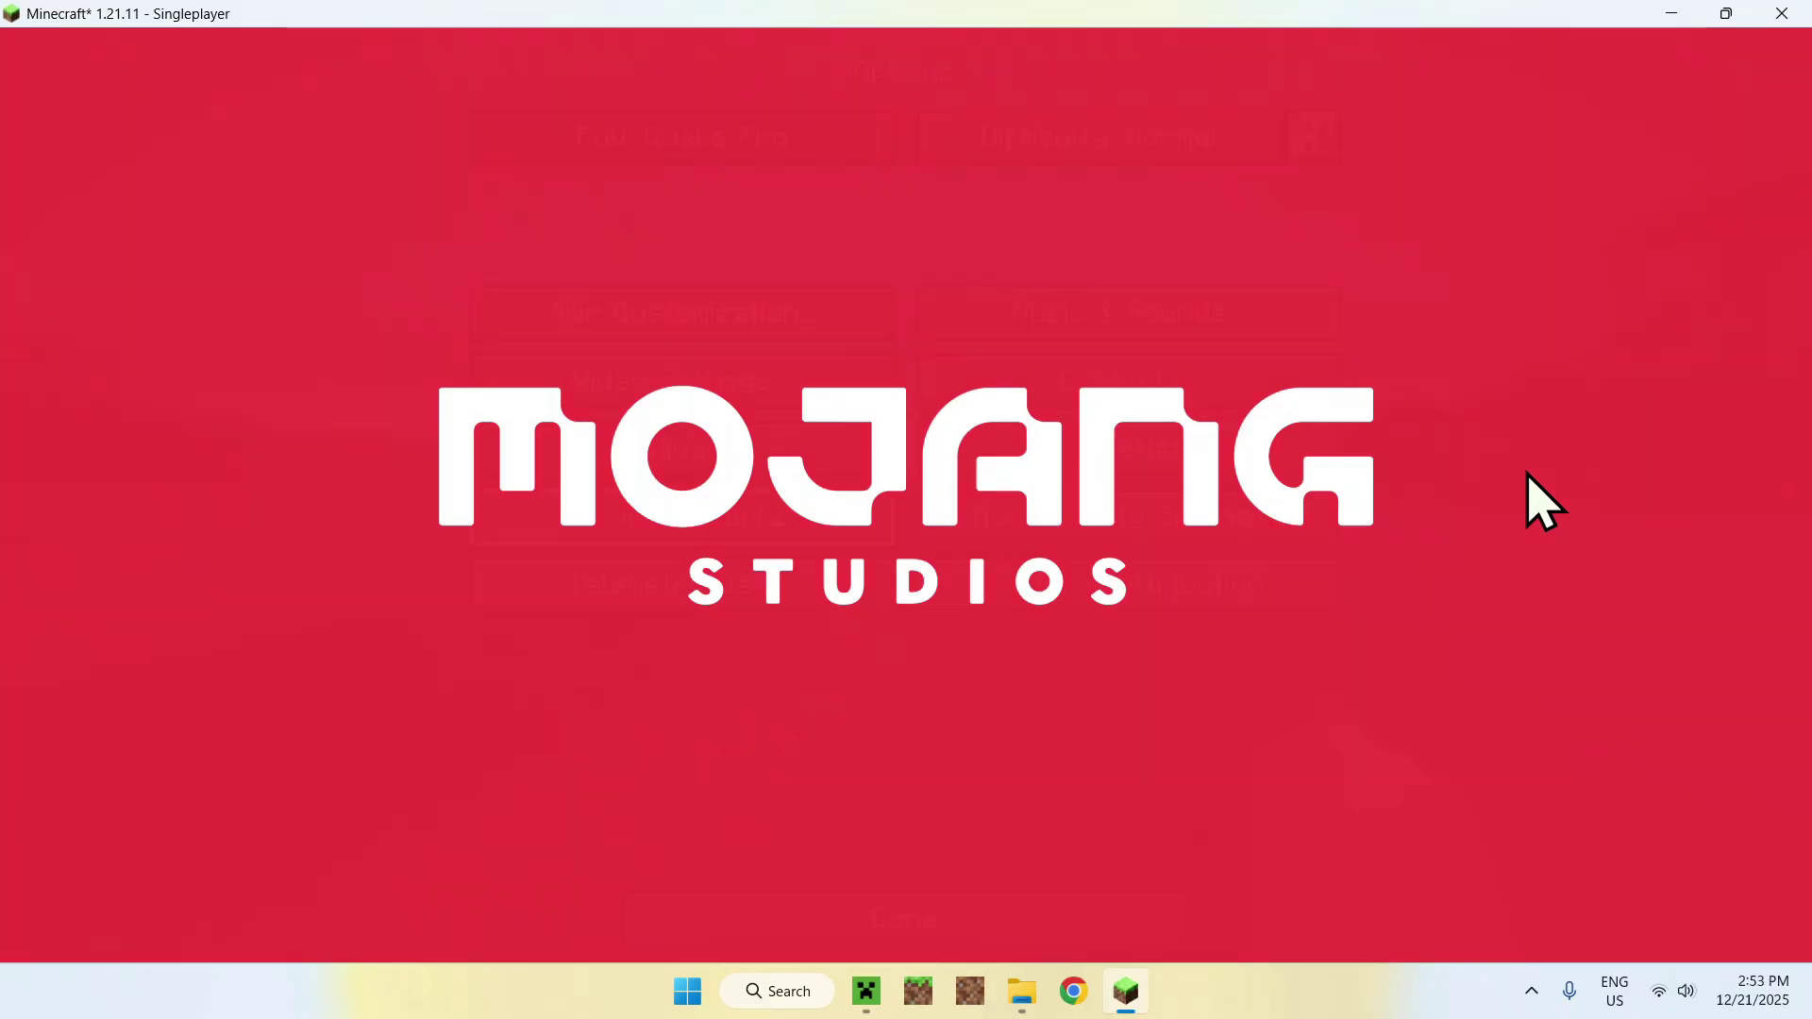
Return to the world and walk along the shore to inspect the blended grass edges
{"action": "key", "text": "Escape"}
{"action": "key", "text": "Escape"}
{"action": "key", "text": "w"}
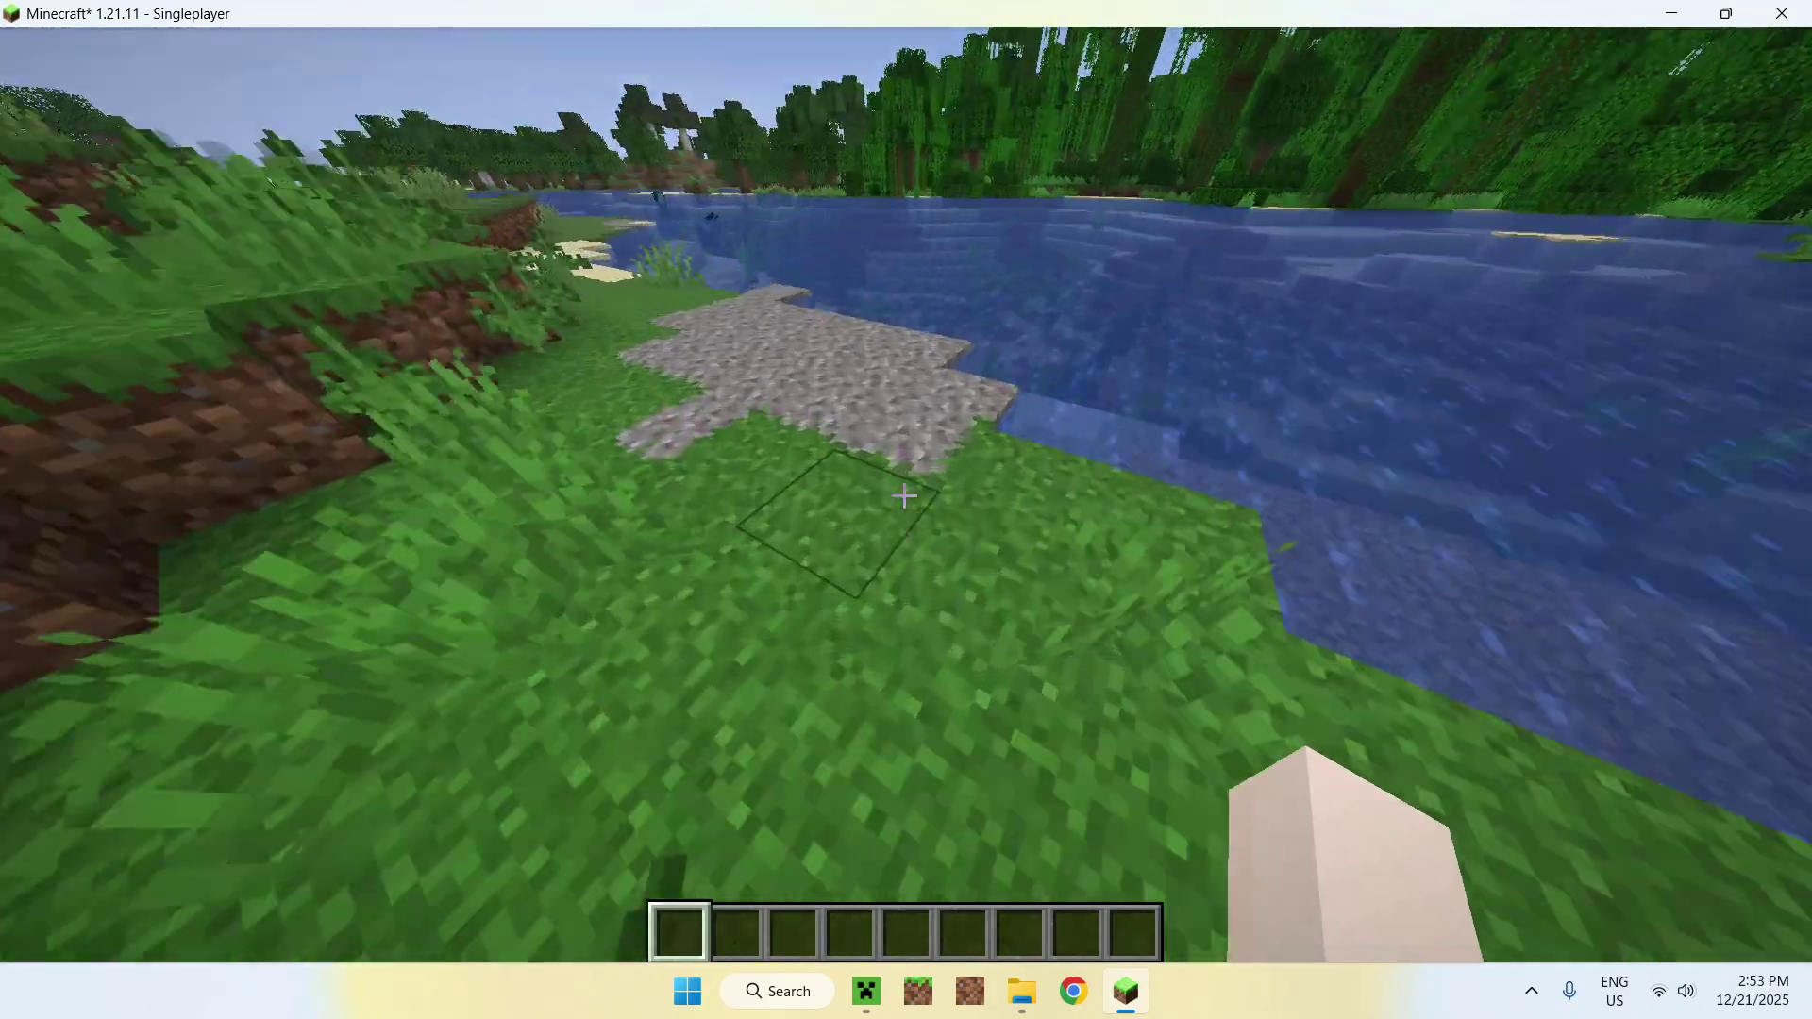
{"action": "key", "text": "w"}
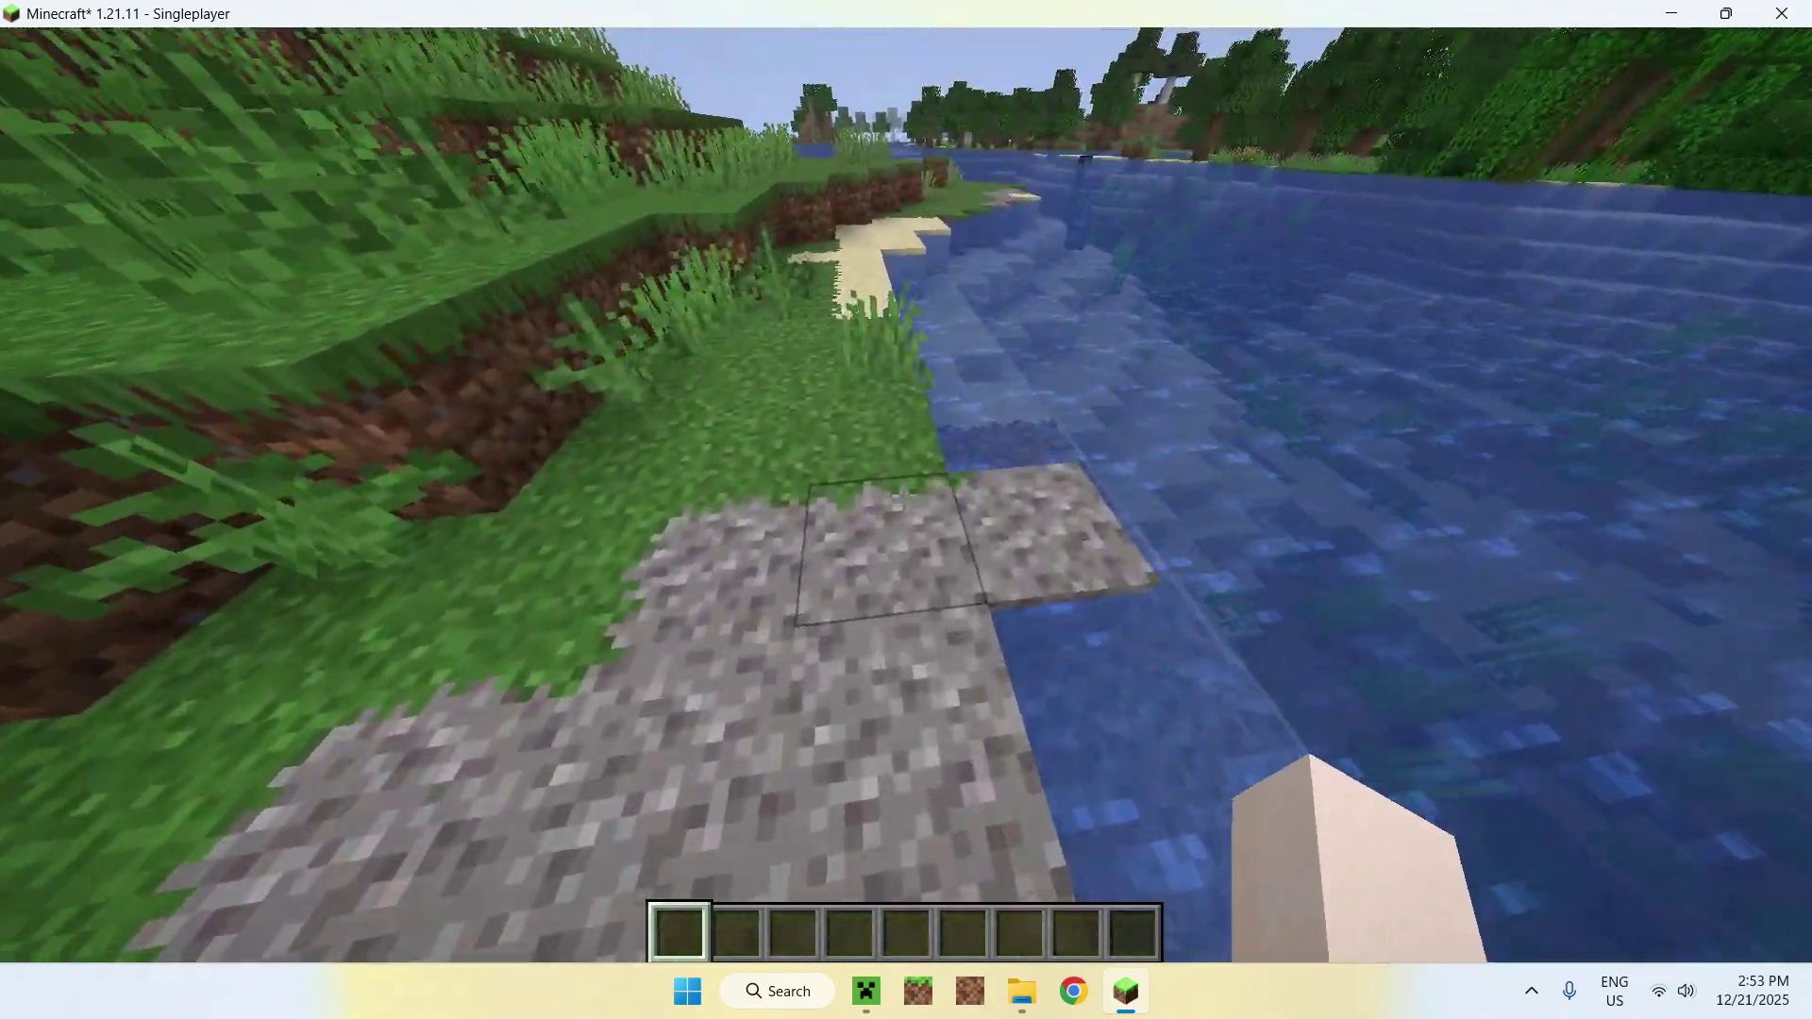
{"action": "key", "text": "w"}
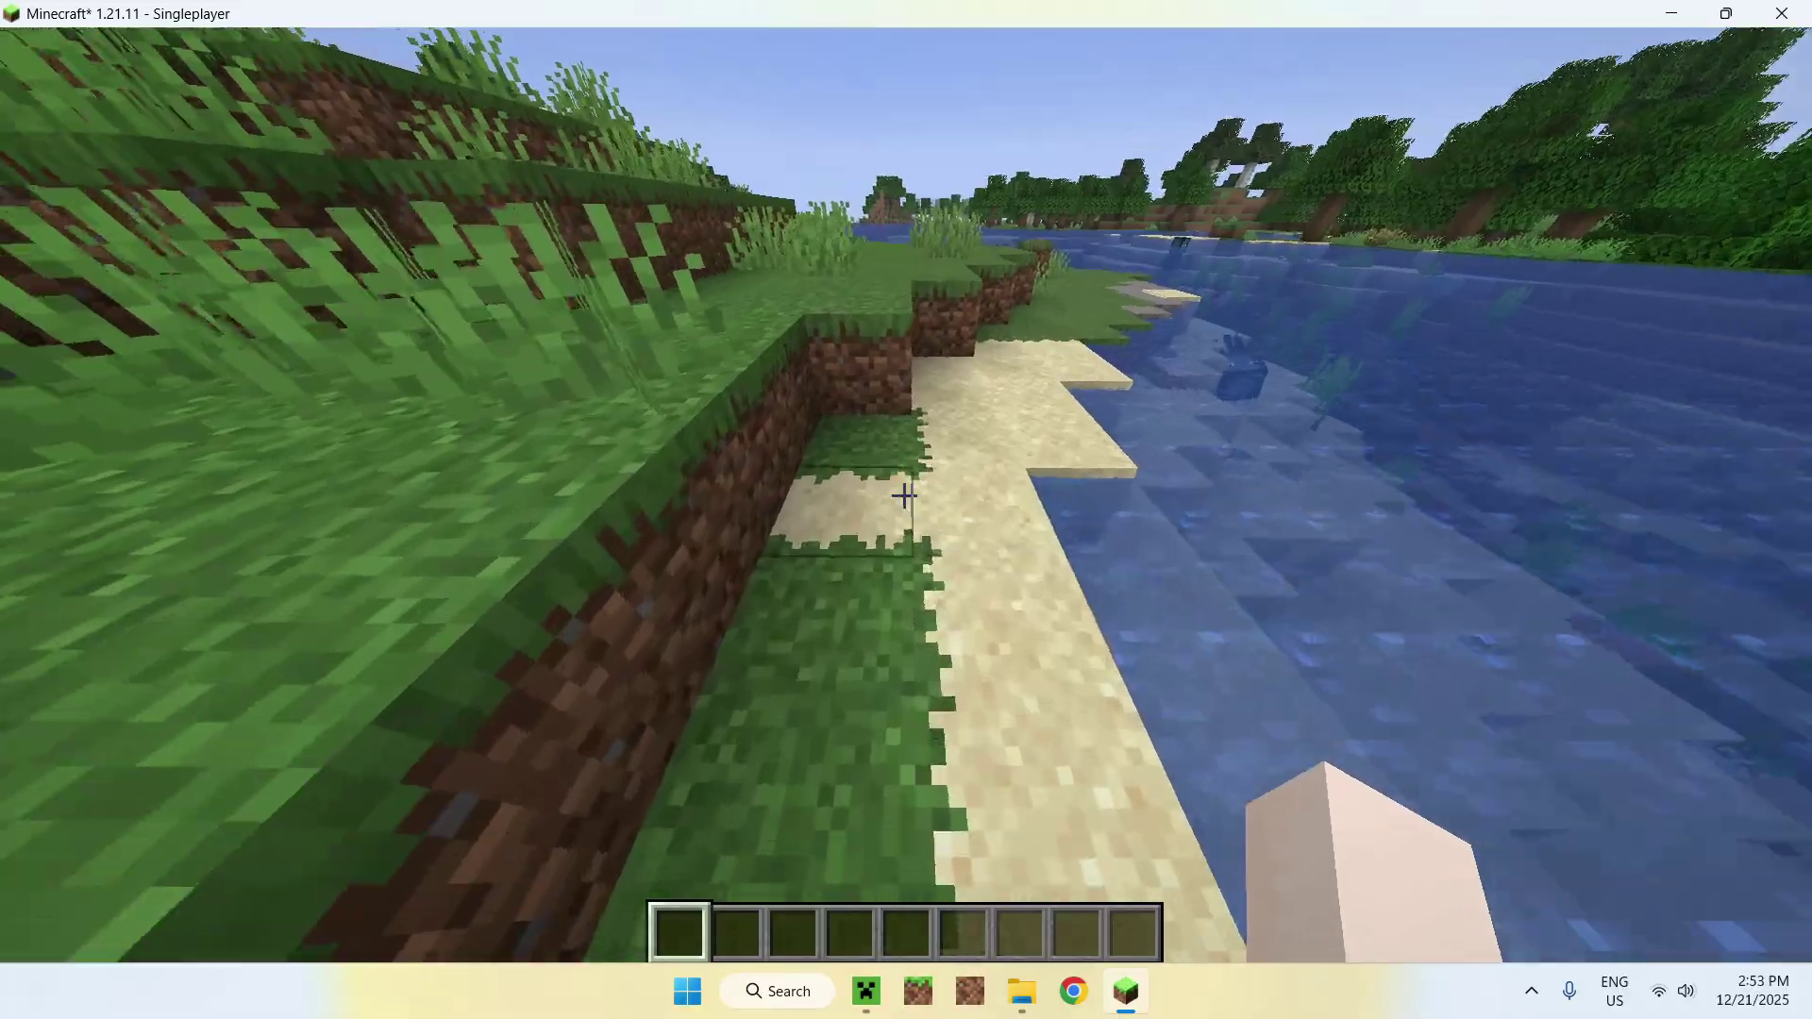